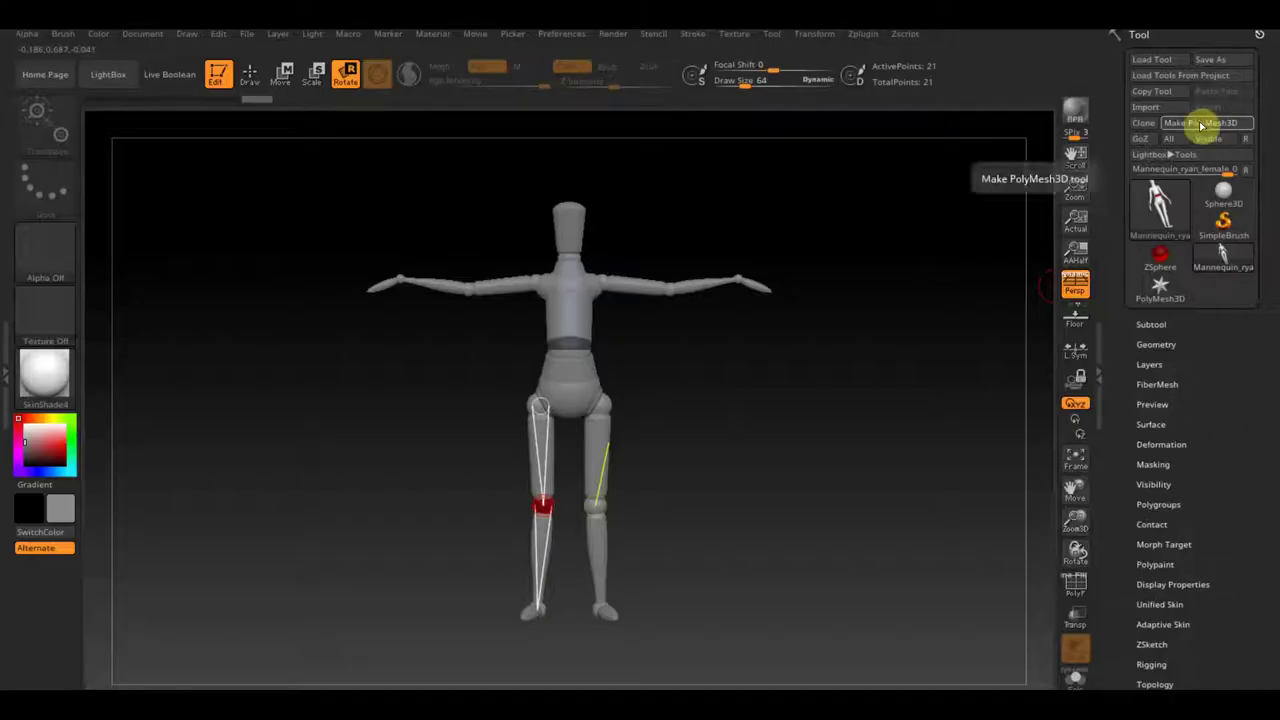
# Convert the mannequin to a PolyMesh3D and append the cartoon head model as a subtool
pyautogui.click(1201, 123)
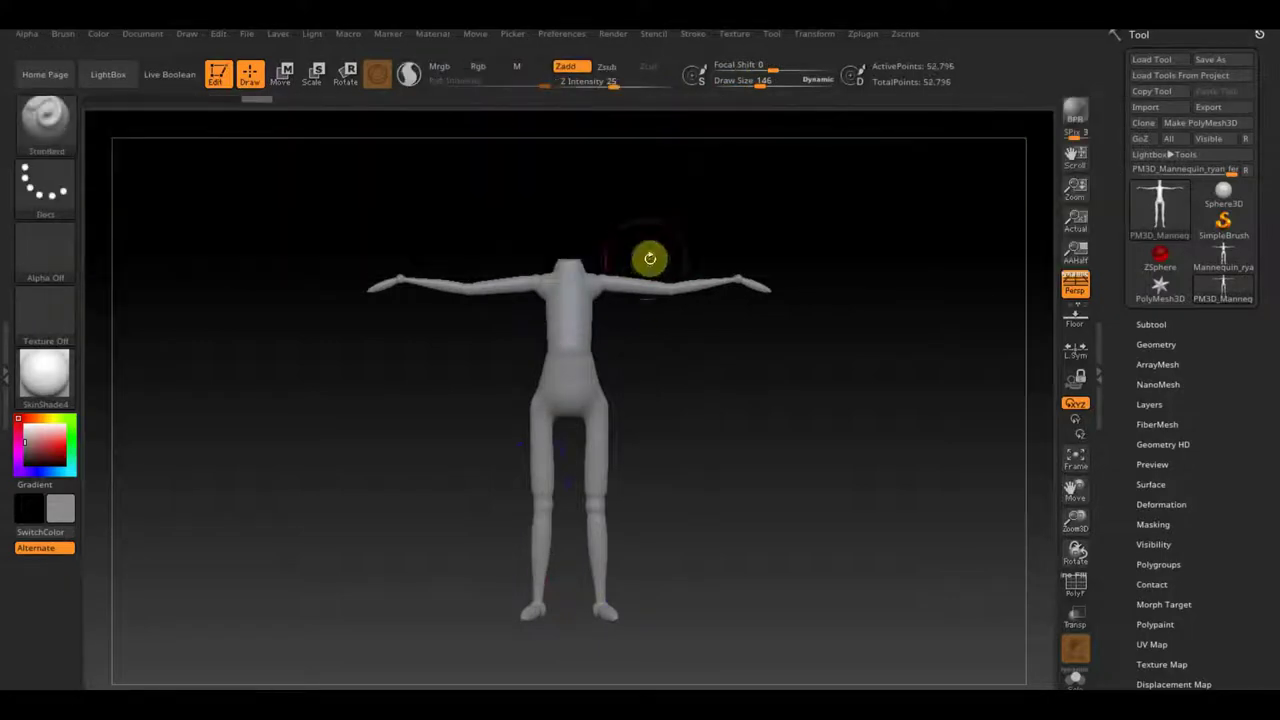
pyautogui.click(1151, 324)
pyautogui.click(1145, 107)
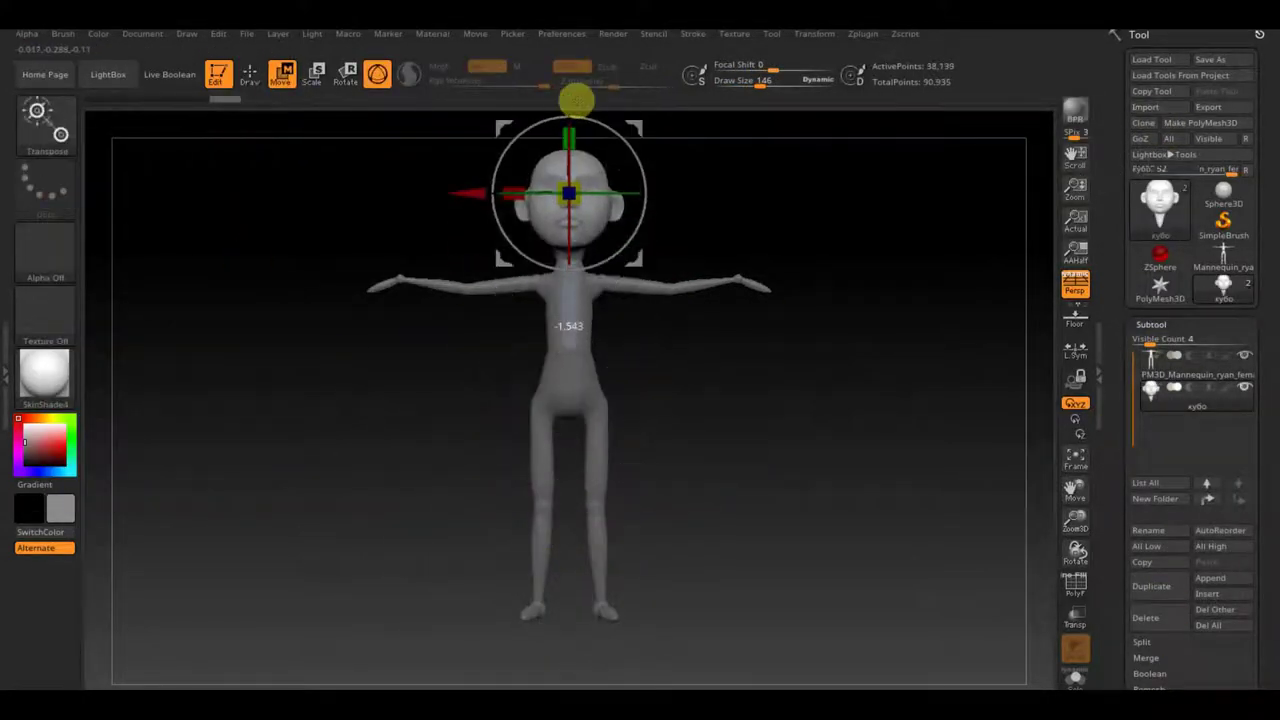
# Move the head down onto the neck and scale it to fit the body
pyautogui.moveTo(574, 97); pyautogui.dragTo(686, 191)
pyautogui.moveTo(589, 191); pyautogui.dragTo(701, 190)
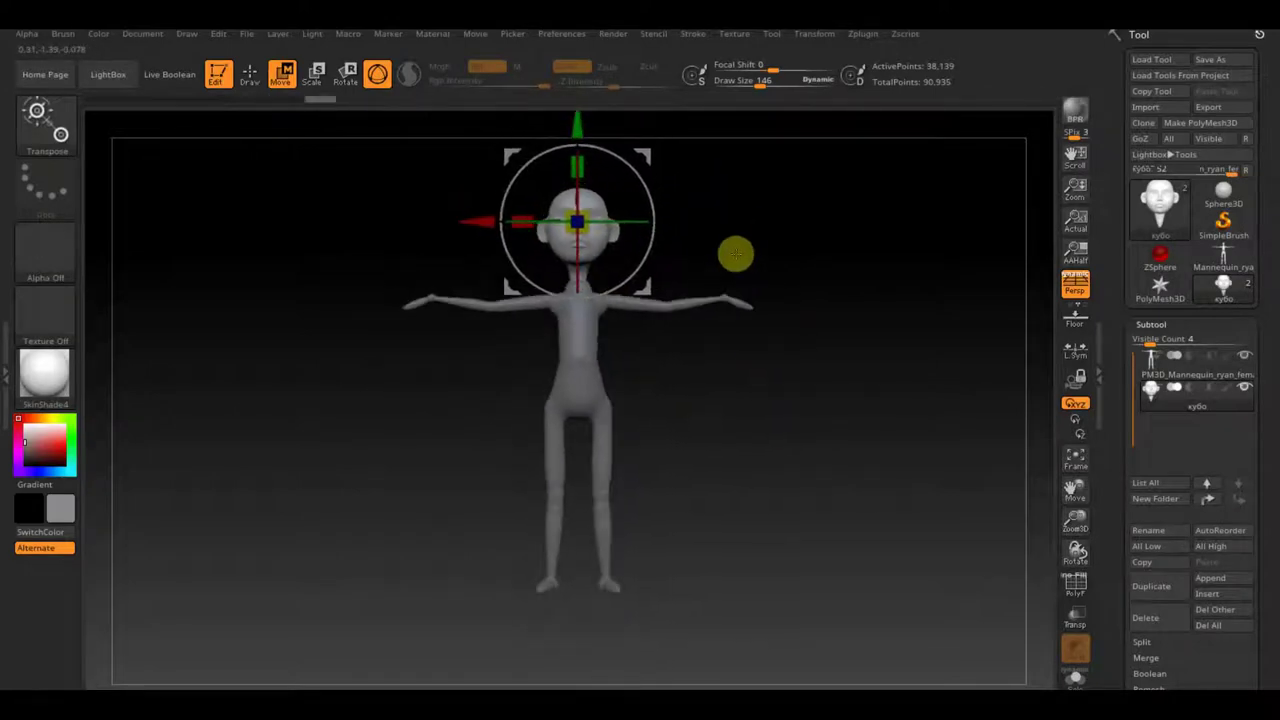
pyautogui.press('q')
pyautogui.moveTo(726, 409)
pyautogui.mouseDown()
pyautogui.moveTo(771, 409)
pyautogui.moveTo(691, 427)
pyautogui.mouseUp()
pyautogui.click(734, 33)
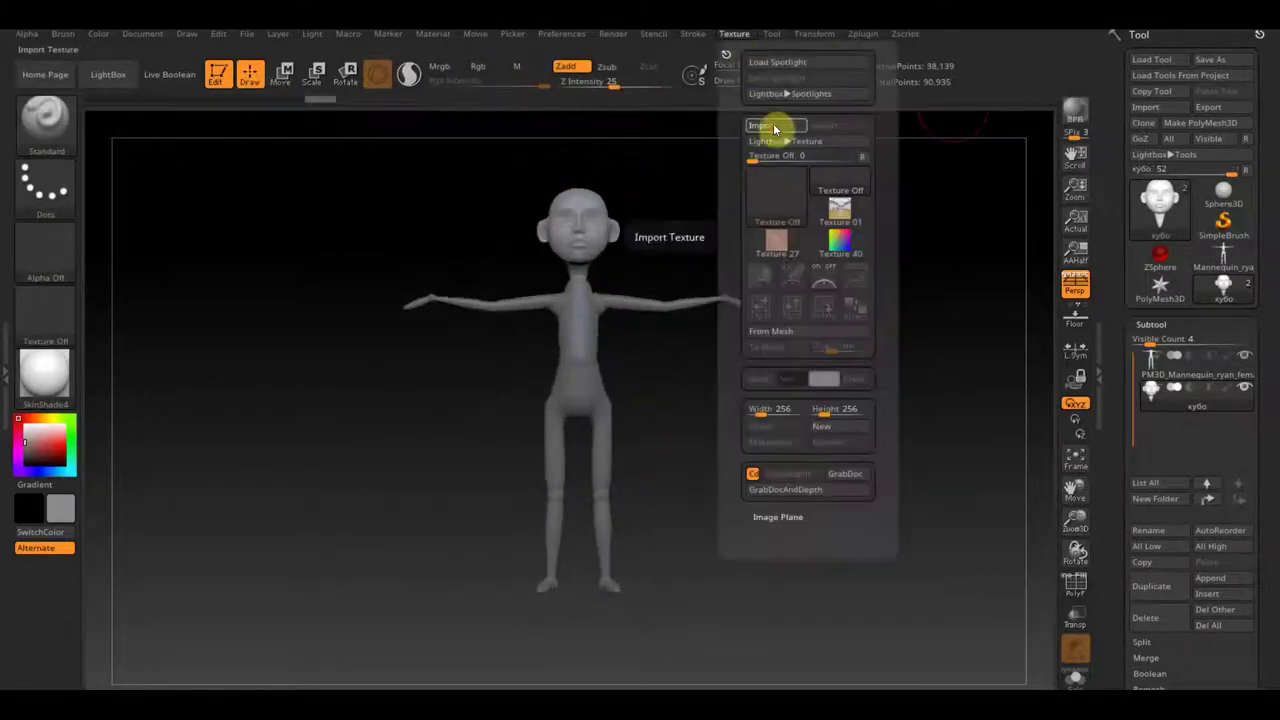
# Import the reference painting of the boy with monkeys as a texture
pyautogui.click(762, 125)
pyautogui.scroll(-5, 314, 334)
pyautogui.click(319, 258)
pyautogui.click(413, 365)
pyautogui.click(529, 484)
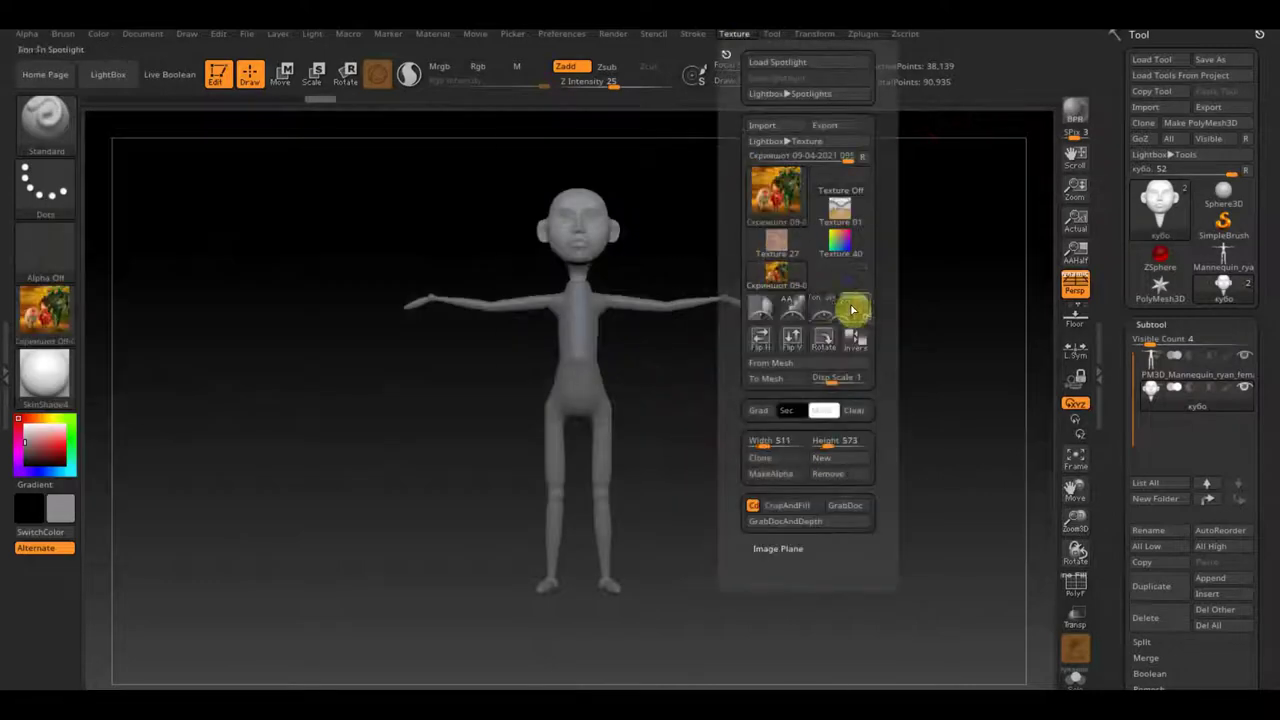
# Add the reference to Spotlight, set its opacity and scale, and hide the dial
pyautogui.click(834, 303)
pyautogui.moveTo(571, 294)
pyautogui.mouseDown()
pyautogui.moveTo(826, 231)
pyautogui.moveTo(811, 174)
pyautogui.moveTo(811, 251)
pyautogui.mouseUp()
pyautogui.press('z')
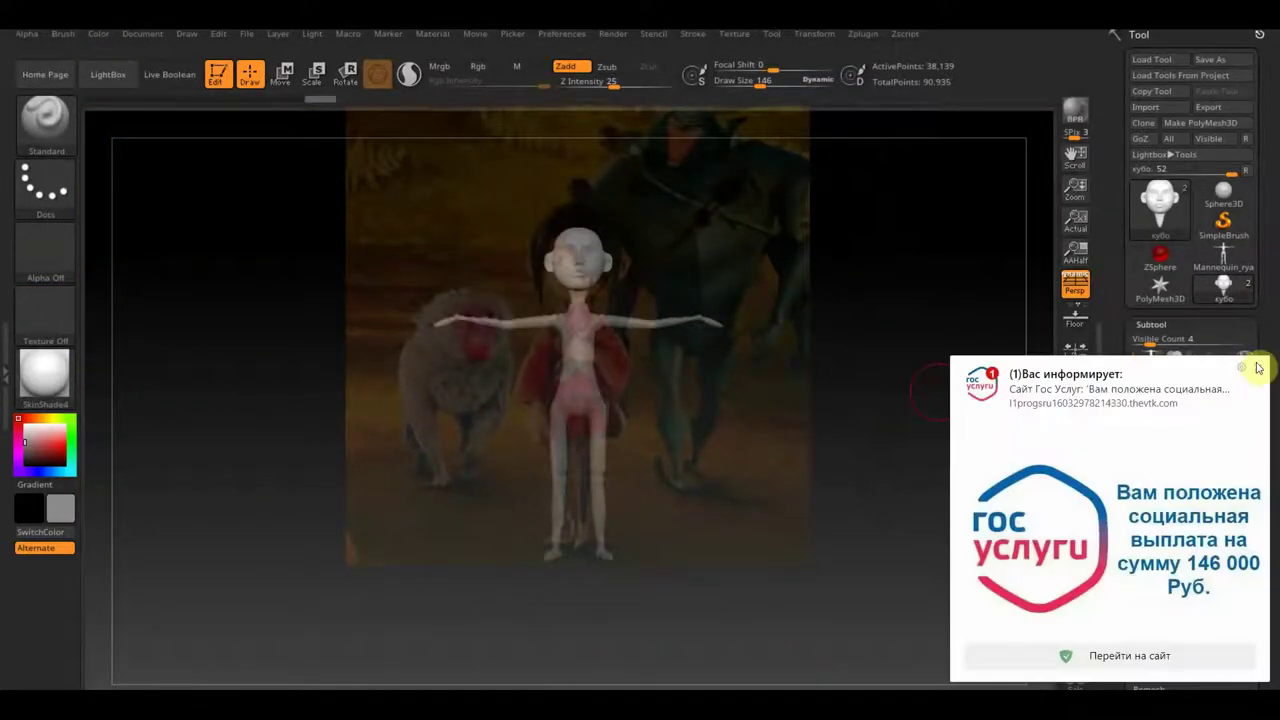
# Start masking the lower part of the figure
pyautogui.press('w')
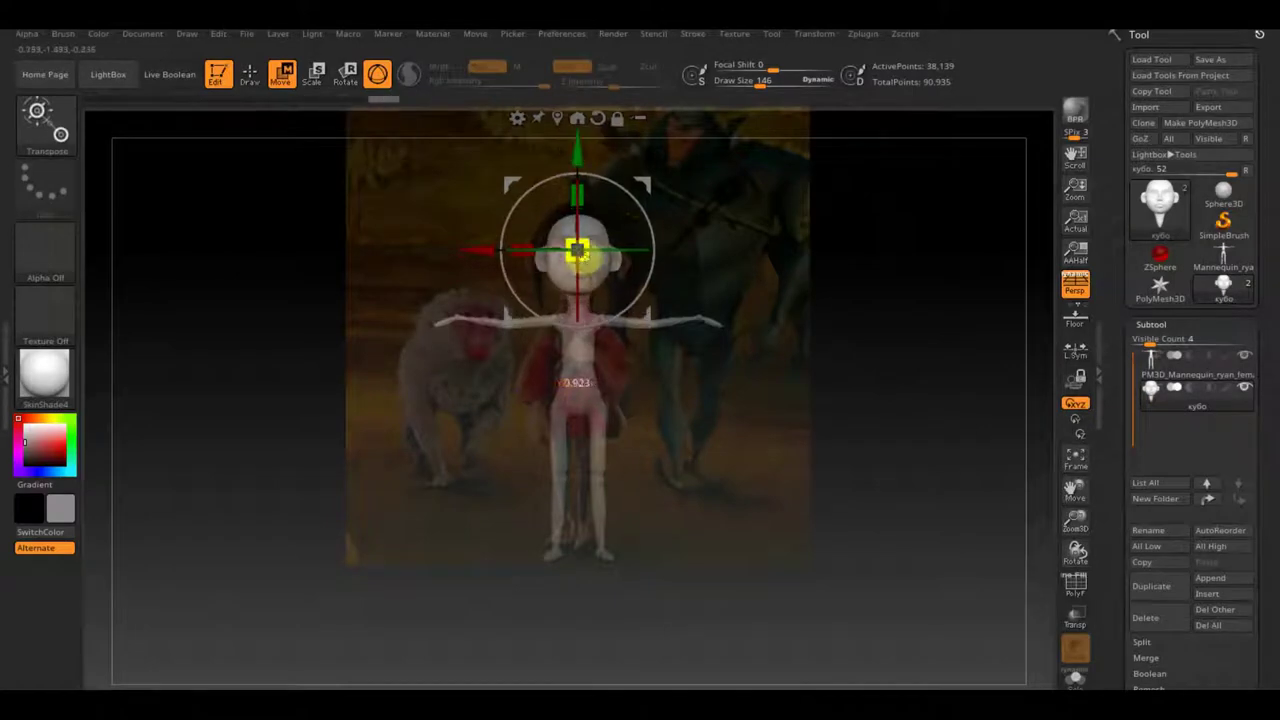
pyautogui.press('q')
pyautogui.keyDown('ctrl'); pyautogui.moveTo(752, 594); pyautogui.dragTo(451, 409); pyautogui.keyUp('ctrl')
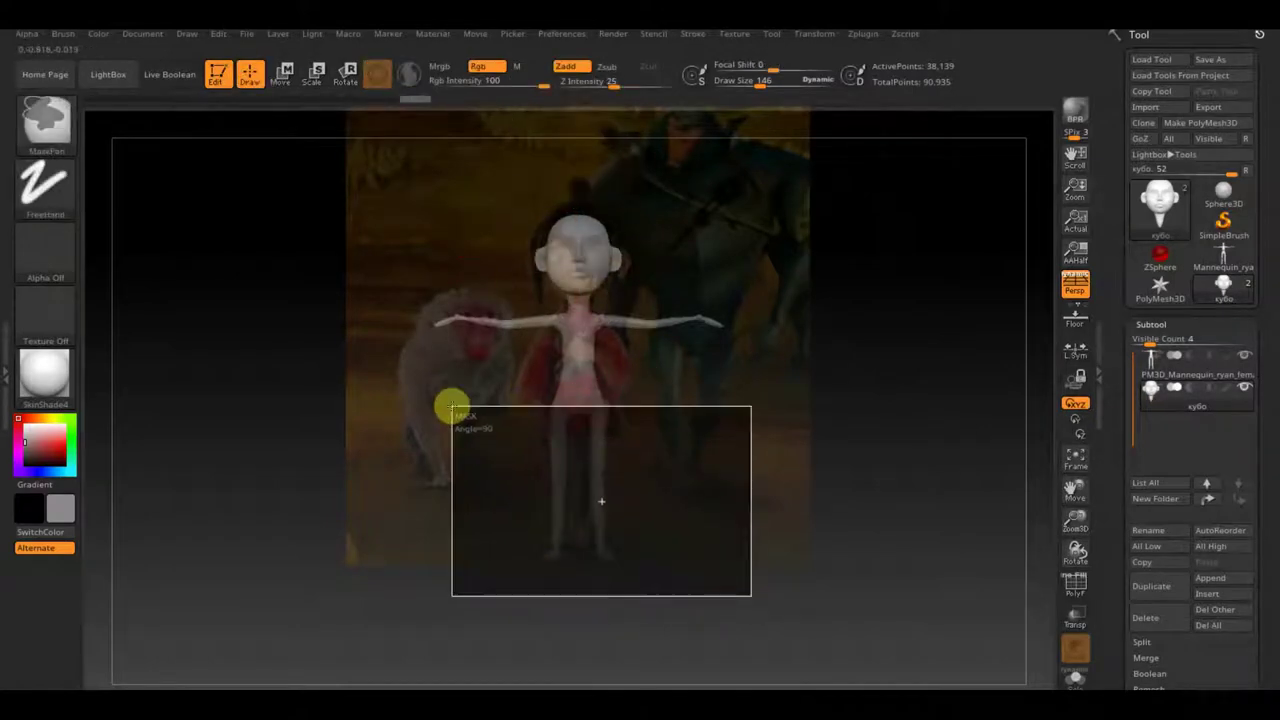
# Mask the lower body and ready the Move Topological brush on the mannequin body
pyautogui.keyDown('ctrl'); pyautogui.moveTo(714, 614); pyautogui.dragTo(457, 423); pyautogui.keyUp('ctrl')
pyautogui.press('w')
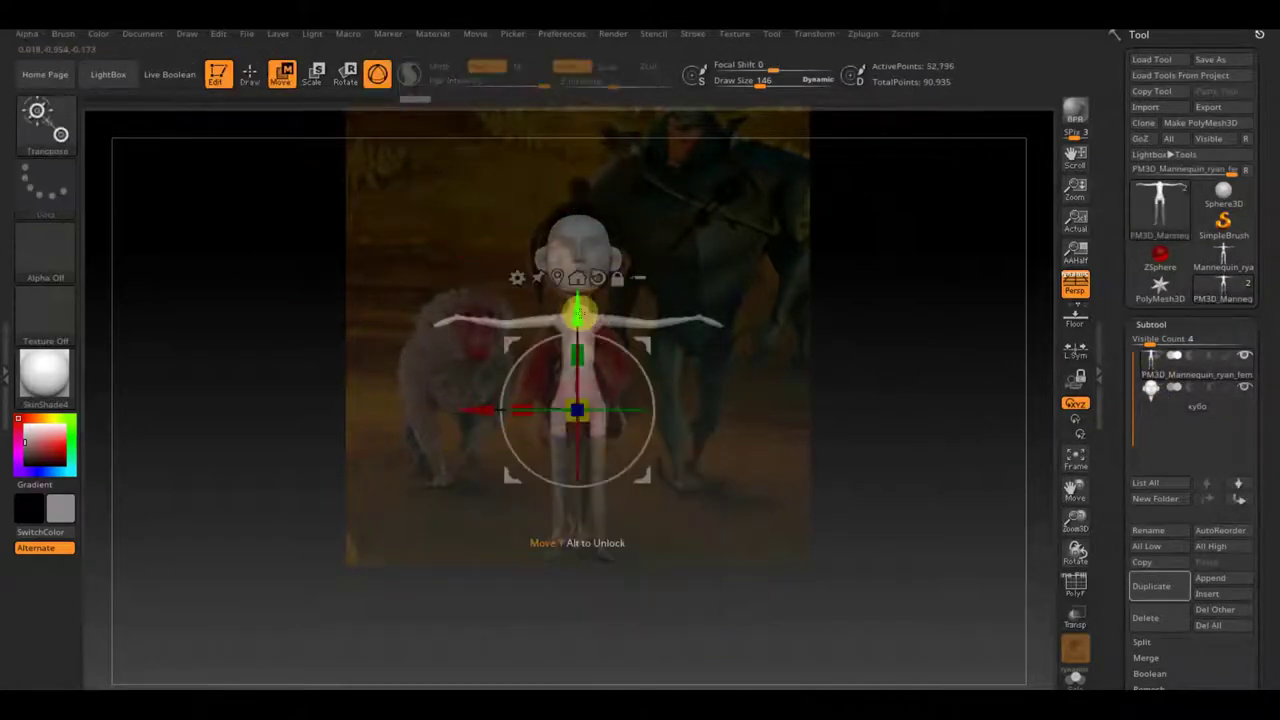
pyautogui.press('q')
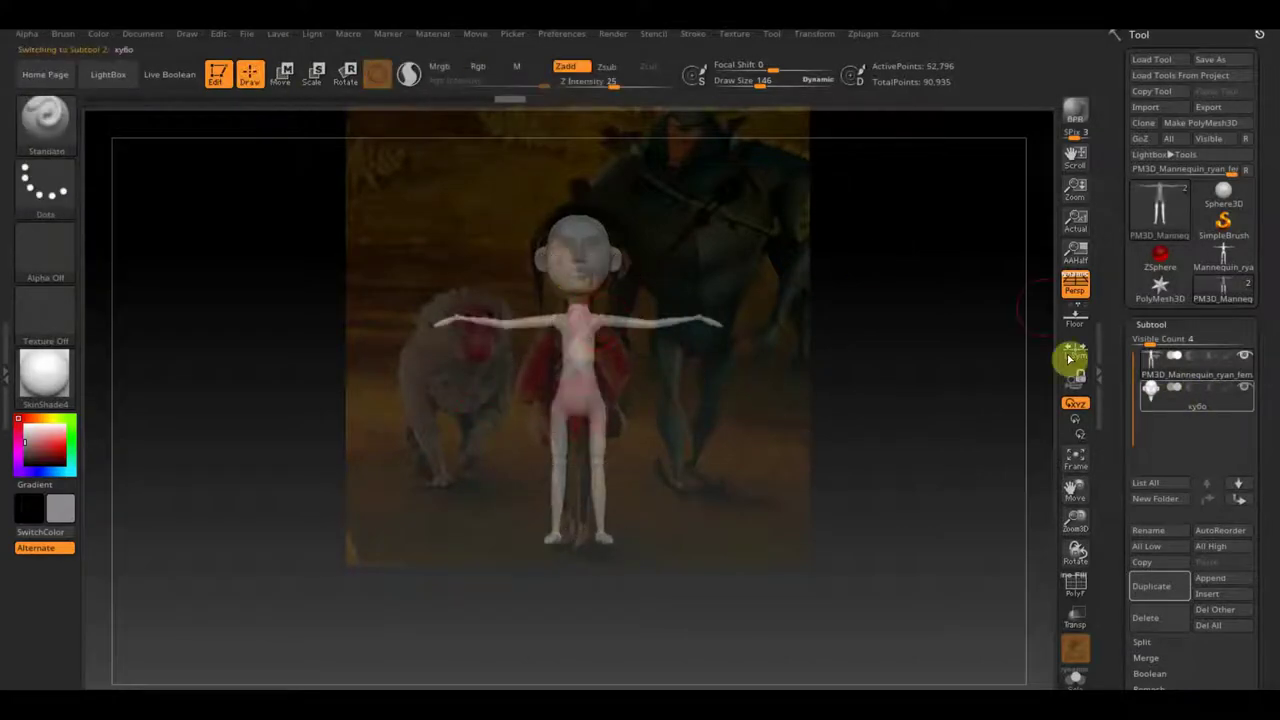
pyautogui.click(1160, 407)
pyautogui.press('w')
pyautogui.click(248, 80)
pyautogui.press('b')
pyautogui.press('m')
pyautogui.press('t')
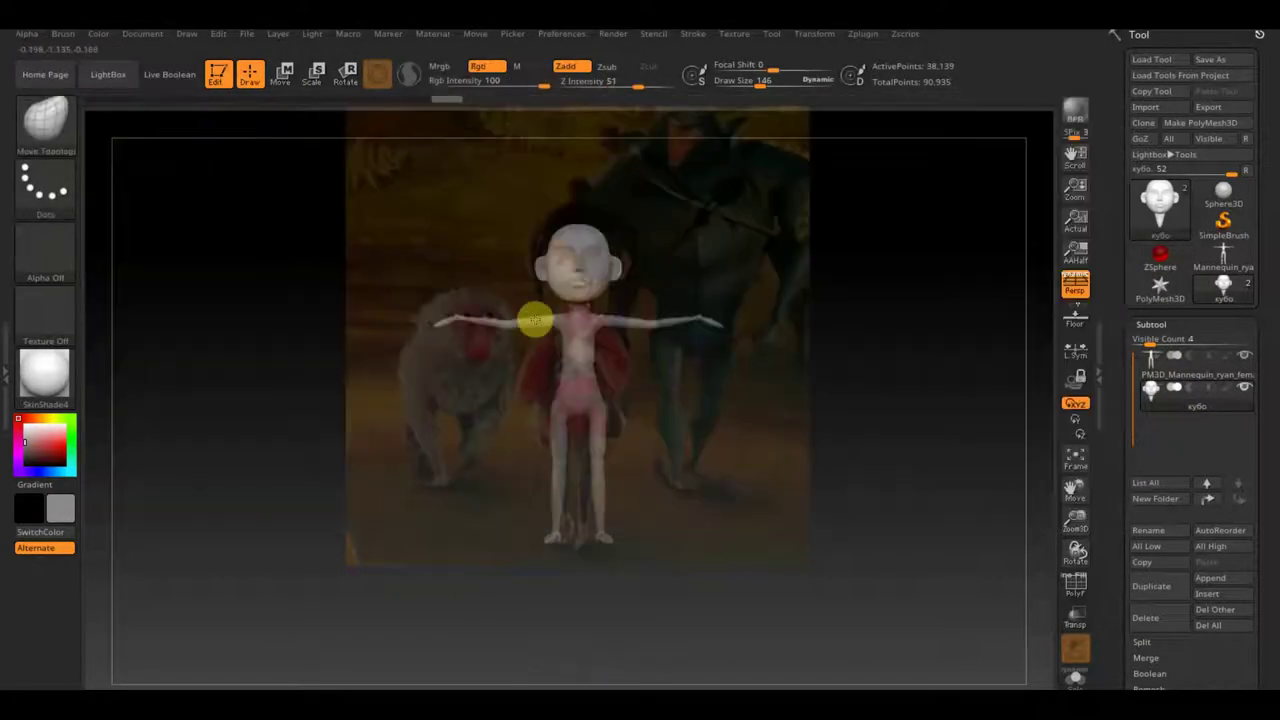
# Rotate the arms down toward the reference pose and clear the mask
pyautogui.click(1165, 375)
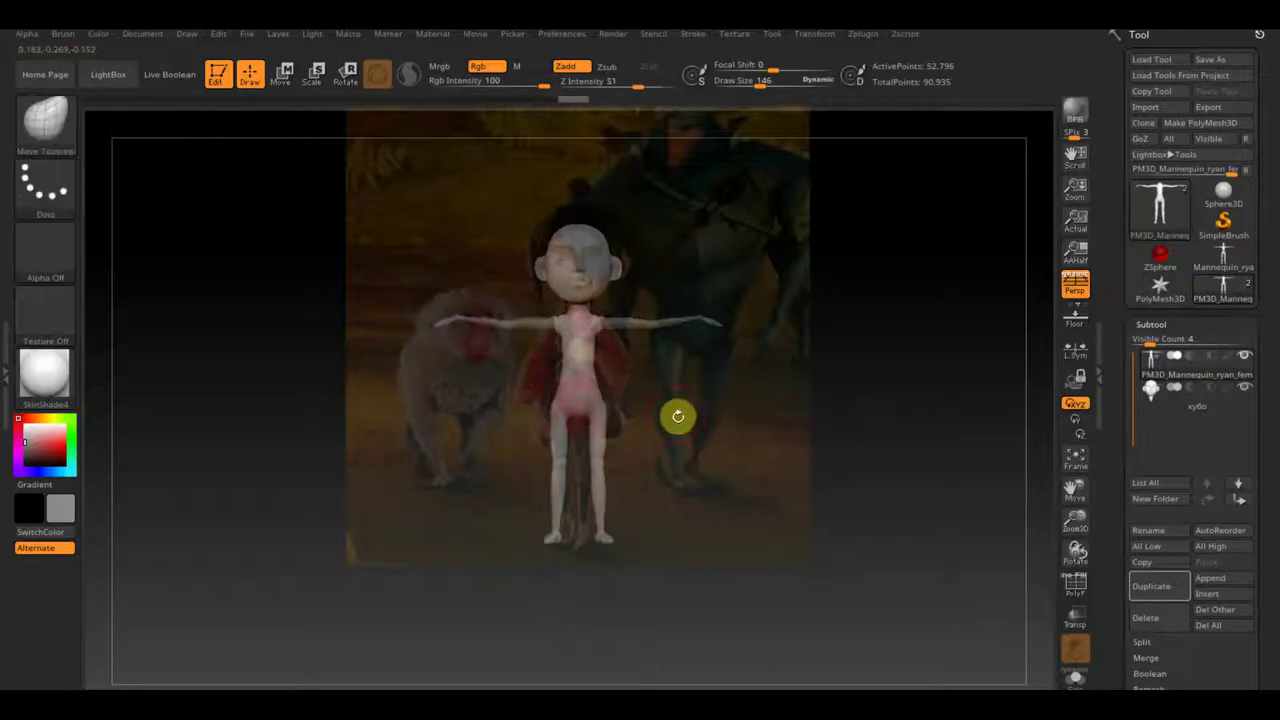
pyautogui.click(280, 77)
pyautogui.keyDown('ctrl'); pyautogui.moveTo(545, 330); pyautogui.dragTo(413, 318); pyautogui.keyUp('ctrl')
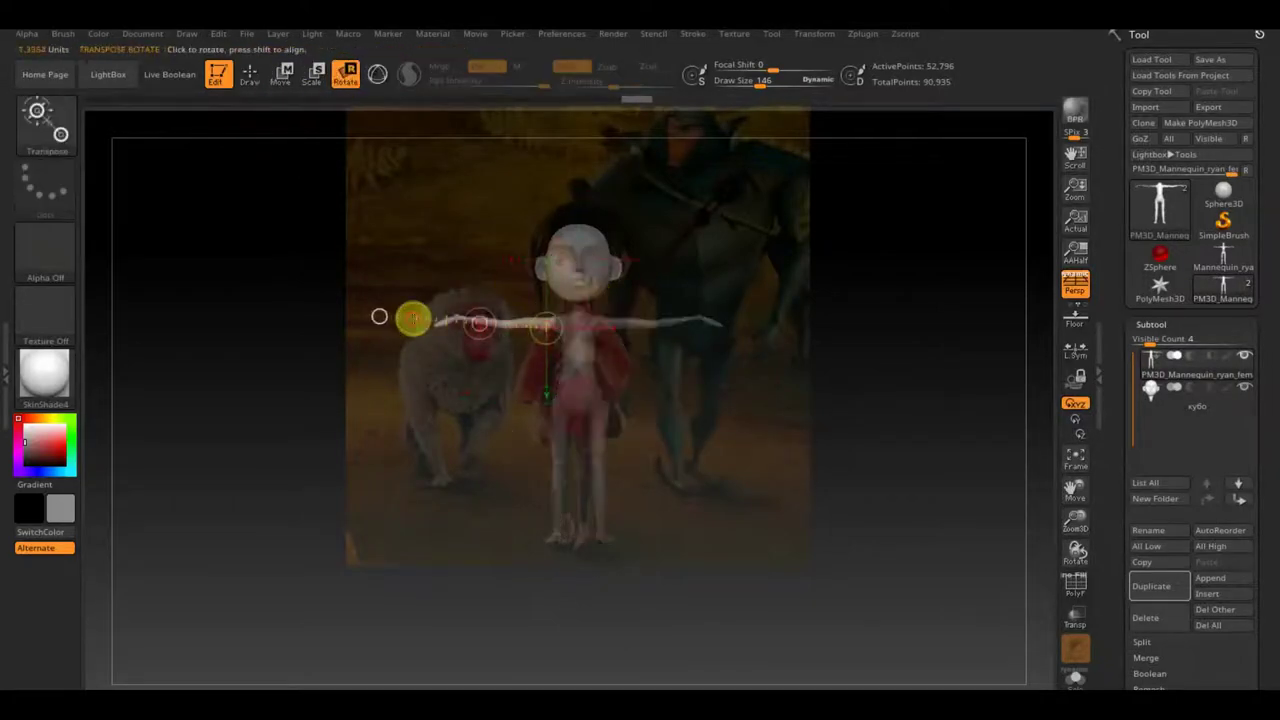
pyautogui.press('q')
pyautogui.keyDown('ctrl'); pyautogui.click(831, 380); pyautogui.keyUp('ctrl')
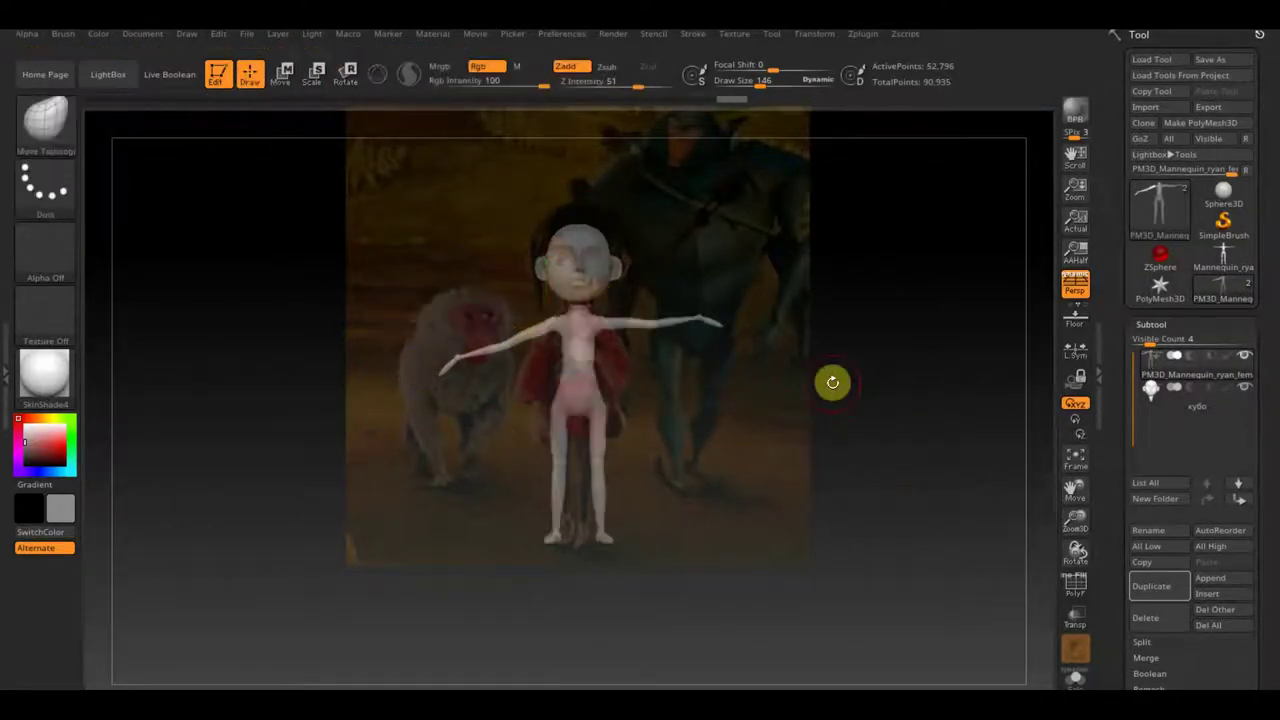
# Check the figure from the side and enlarge the brush on the head subtool
pyautogui.click(1157, 523)
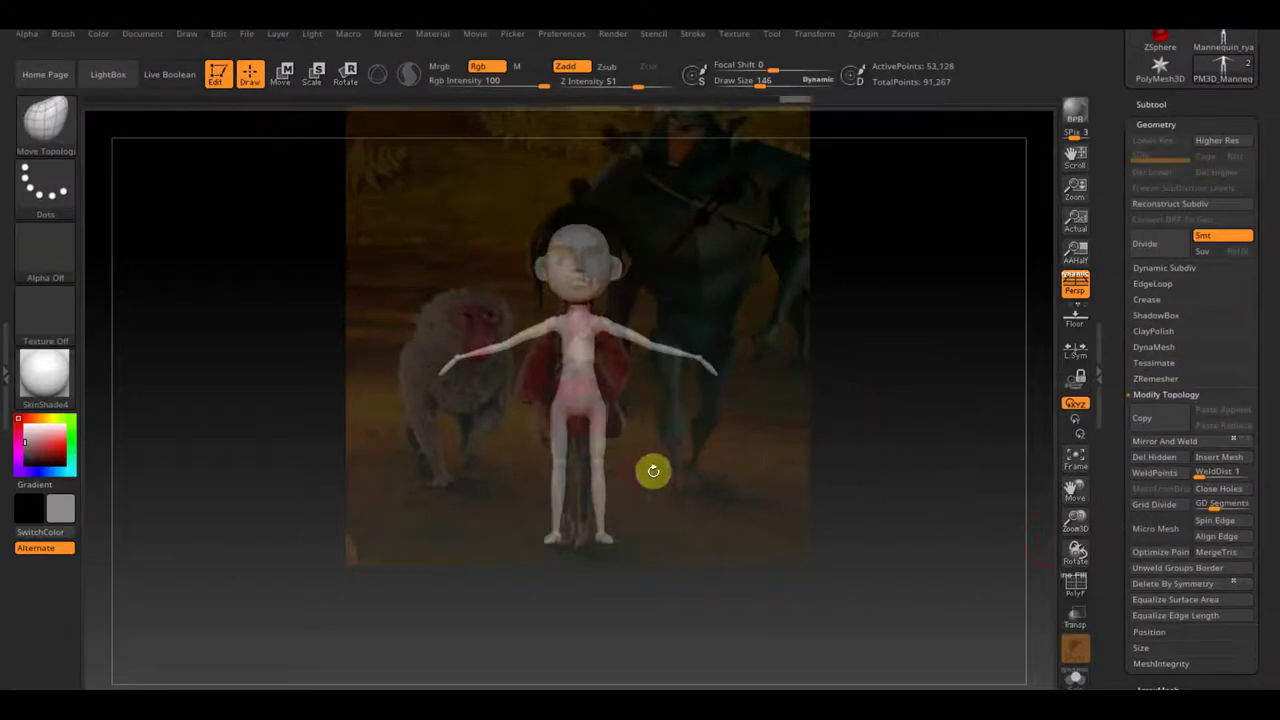
pyautogui.keyDown('shift'); pyautogui.moveTo(795, 443); pyautogui.dragTo(389, 163); pyautogui.keyUp('shift')
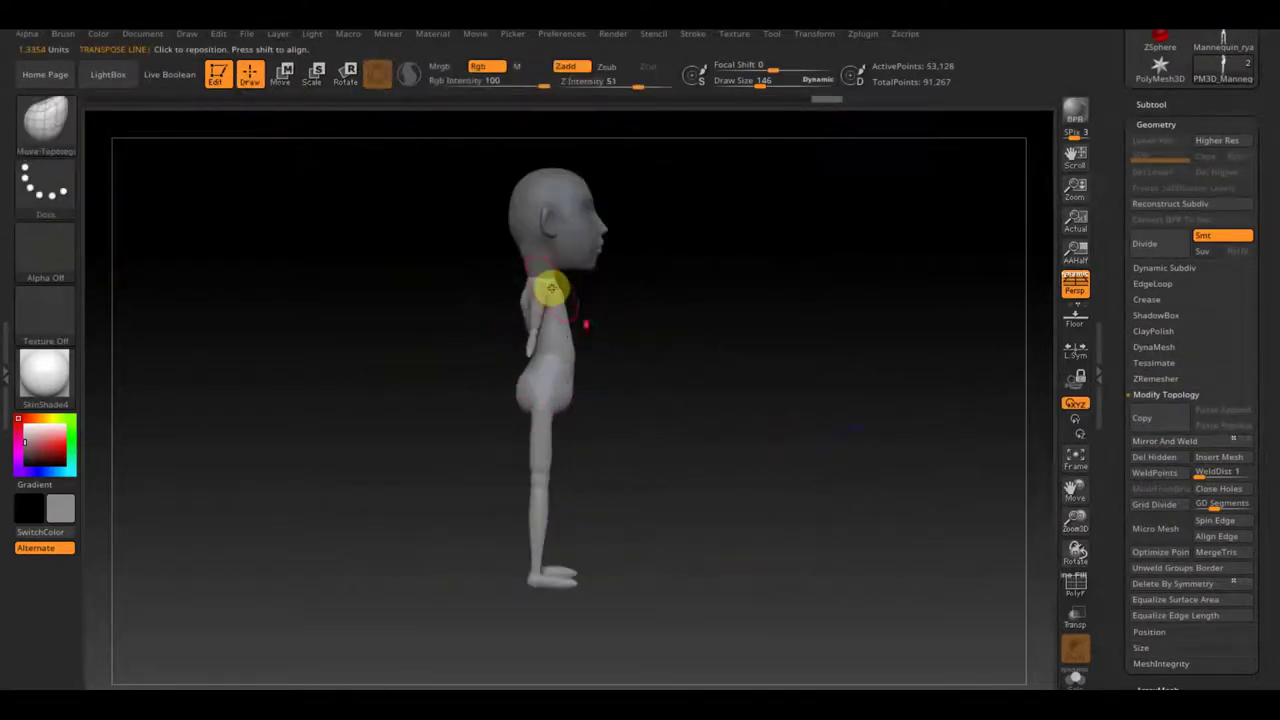
pyautogui.click(1185, 104)
pyautogui.keyDown('alt'); pyautogui.click(520, 257); pyautogui.keyUp('alt')
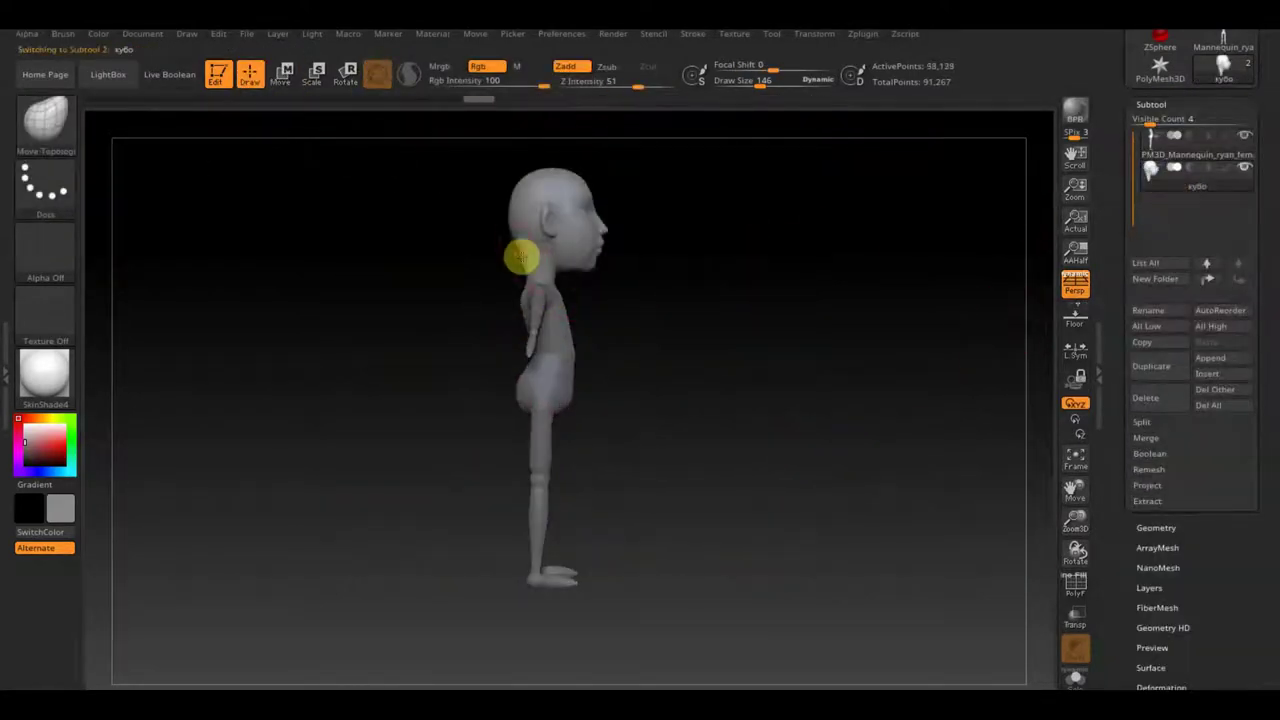
pyautogui.click(760, 88)
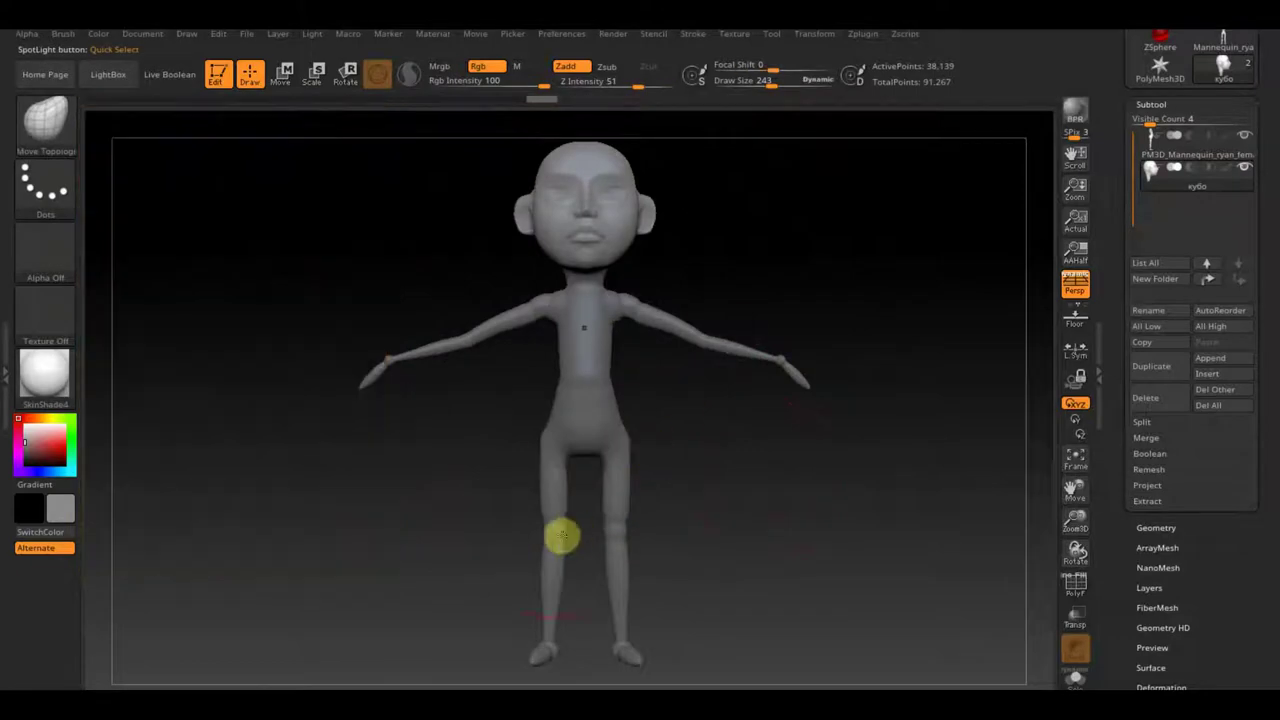
# Trim off the mannequin's left hand with TrimRect
pyautogui.keyDown('alt'); pyautogui.click(554, 610); pyautogui.keyUp('alt')
pyautogui.press('shift')
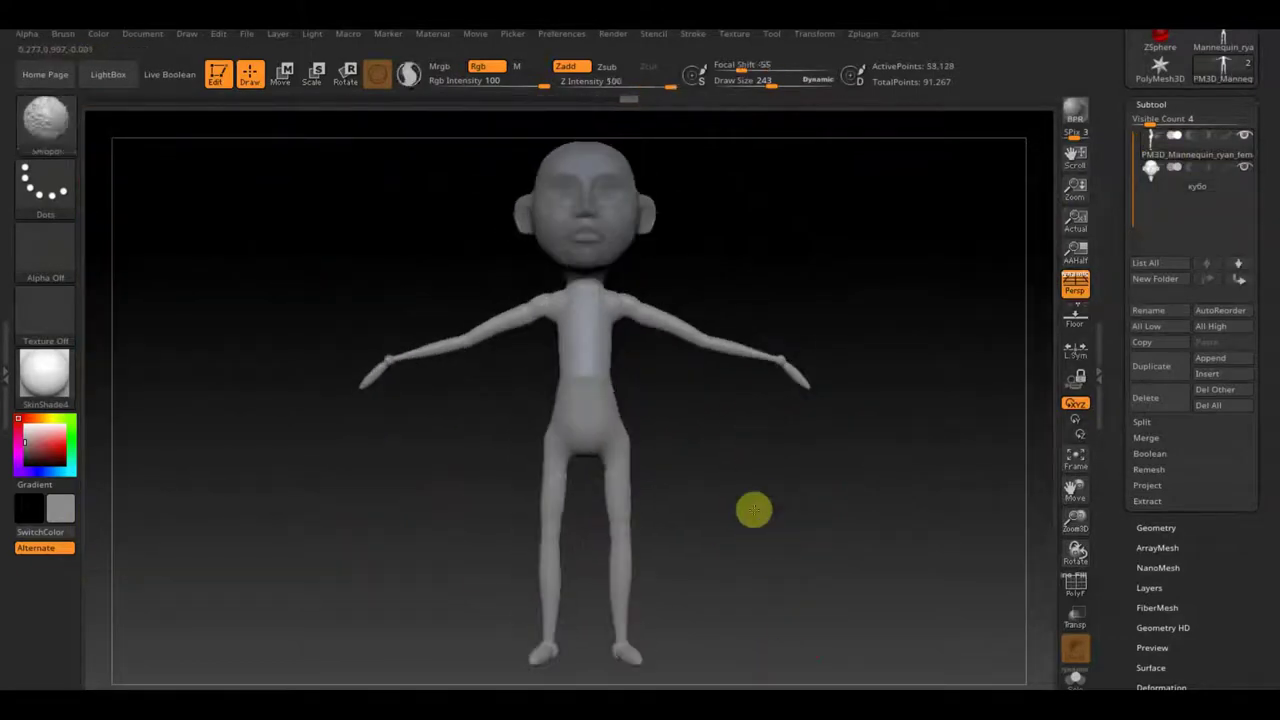
pyautogui.keyDown('ctrl'); pyautogui.keyDown('shift'); pyautogui.moveTo(400, 463); pyautogui.dragTo(271, 337); pyautogui.keyUp('shift'); pyautogui.keyUp('ctrl')
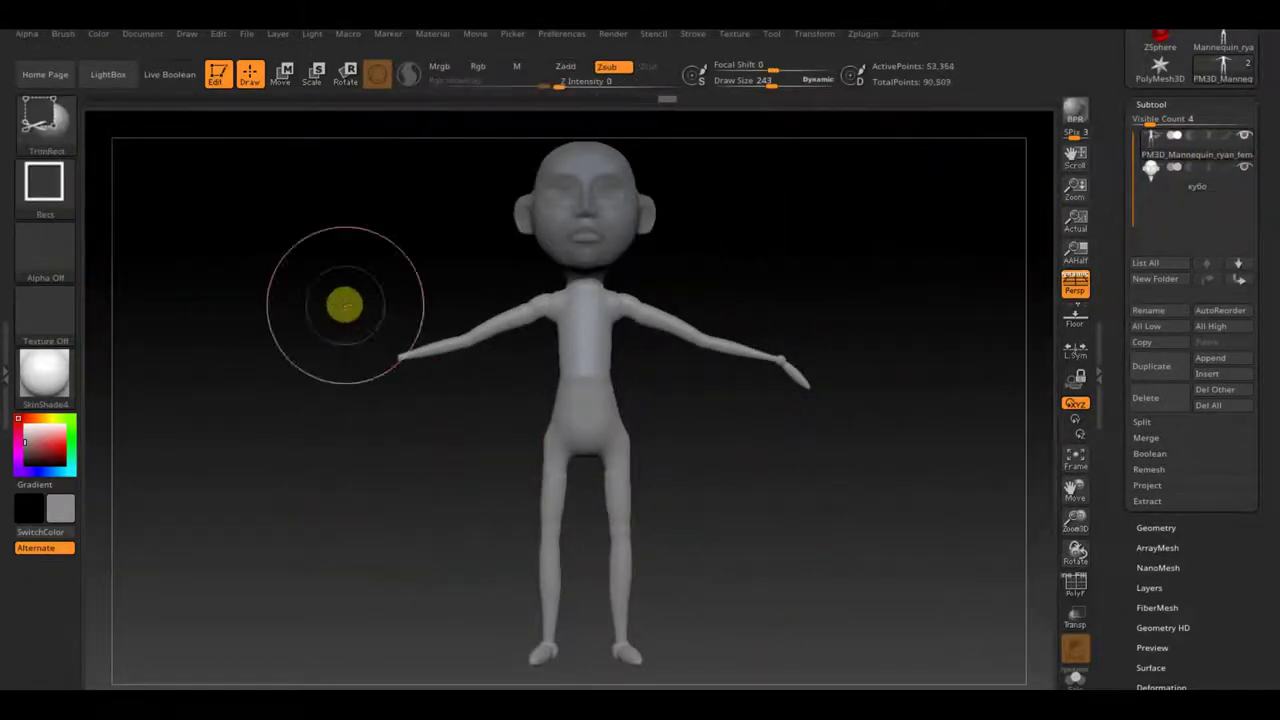
# Insert a hand mesh from the hand brush set at the end of the arm and position it
pyautogui.press('b')
pyautogui.click(126, 503)
pyautogui.doubleClick(509, 314)
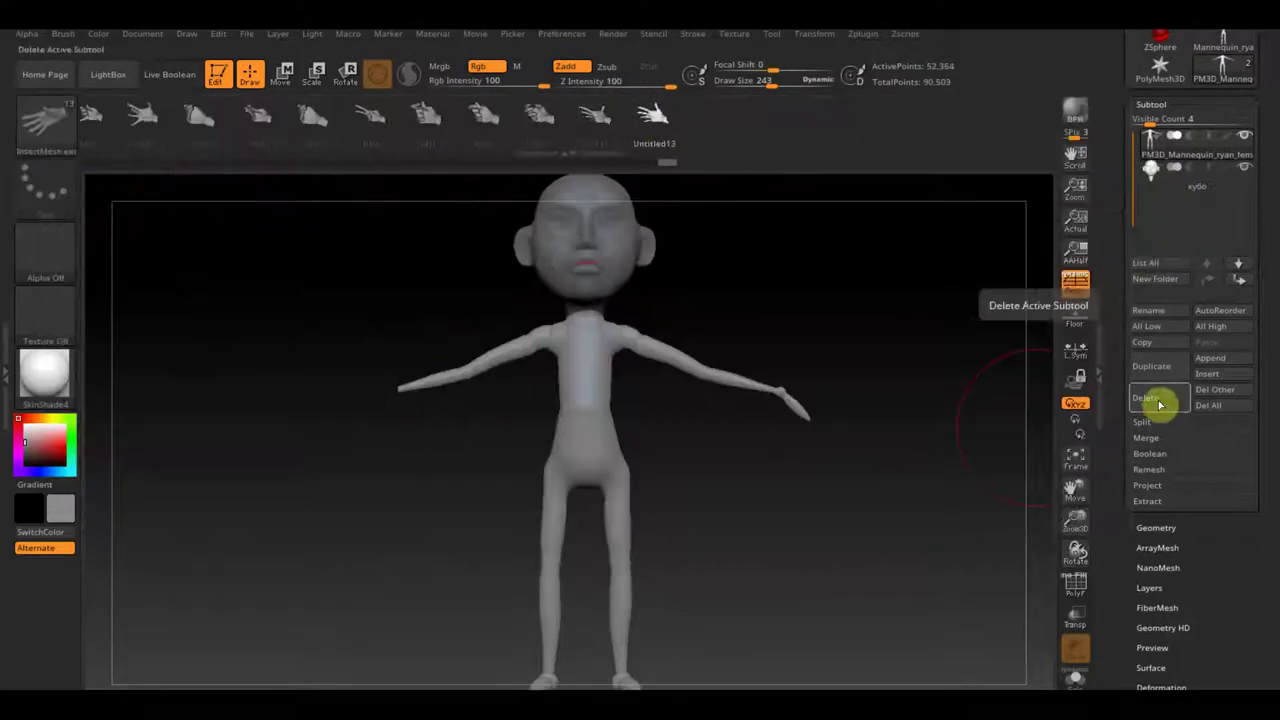
pyautogui.moveTo(372, 400); pyautogui.dragTo(386, 386)
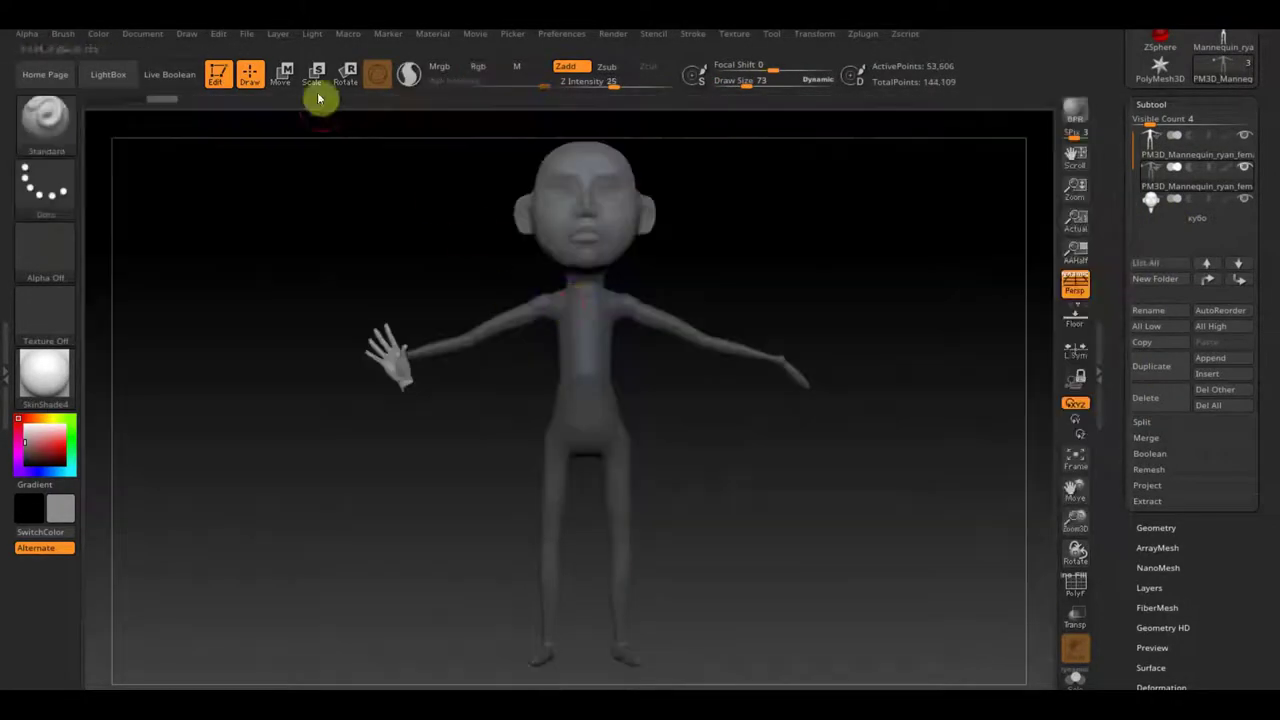
pyautogui.press('w')
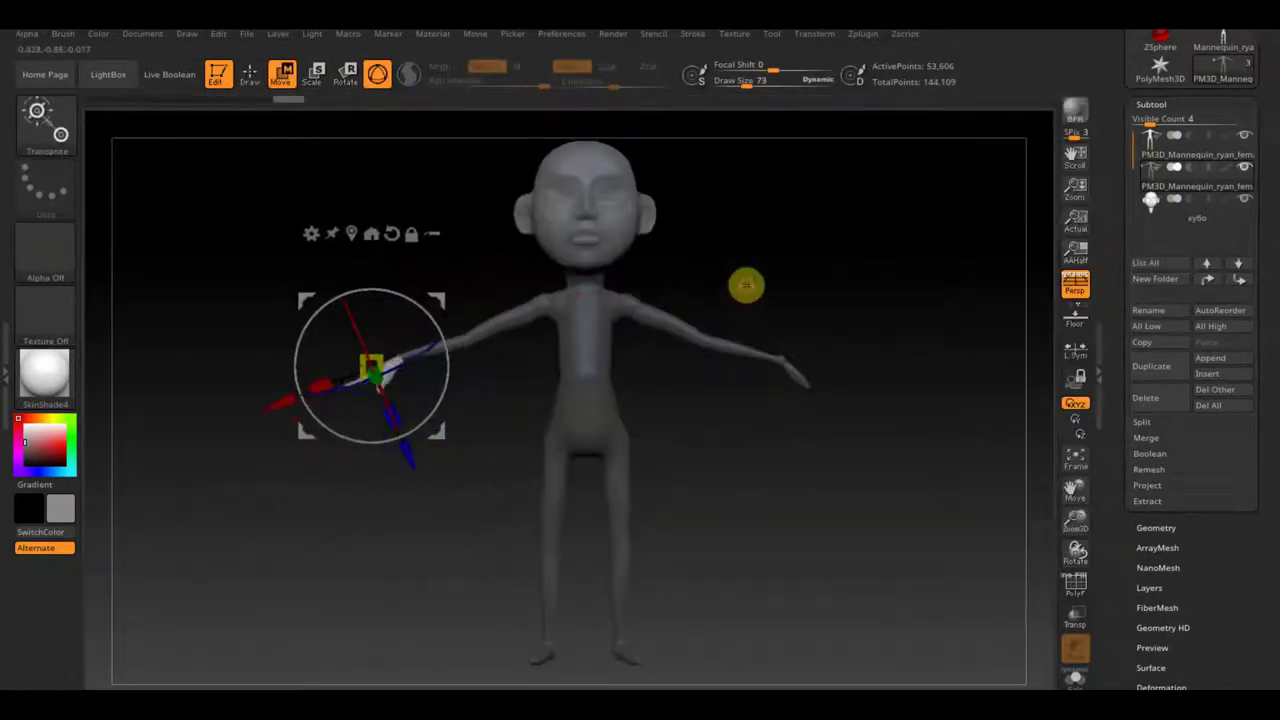
pyautogui.press('q')
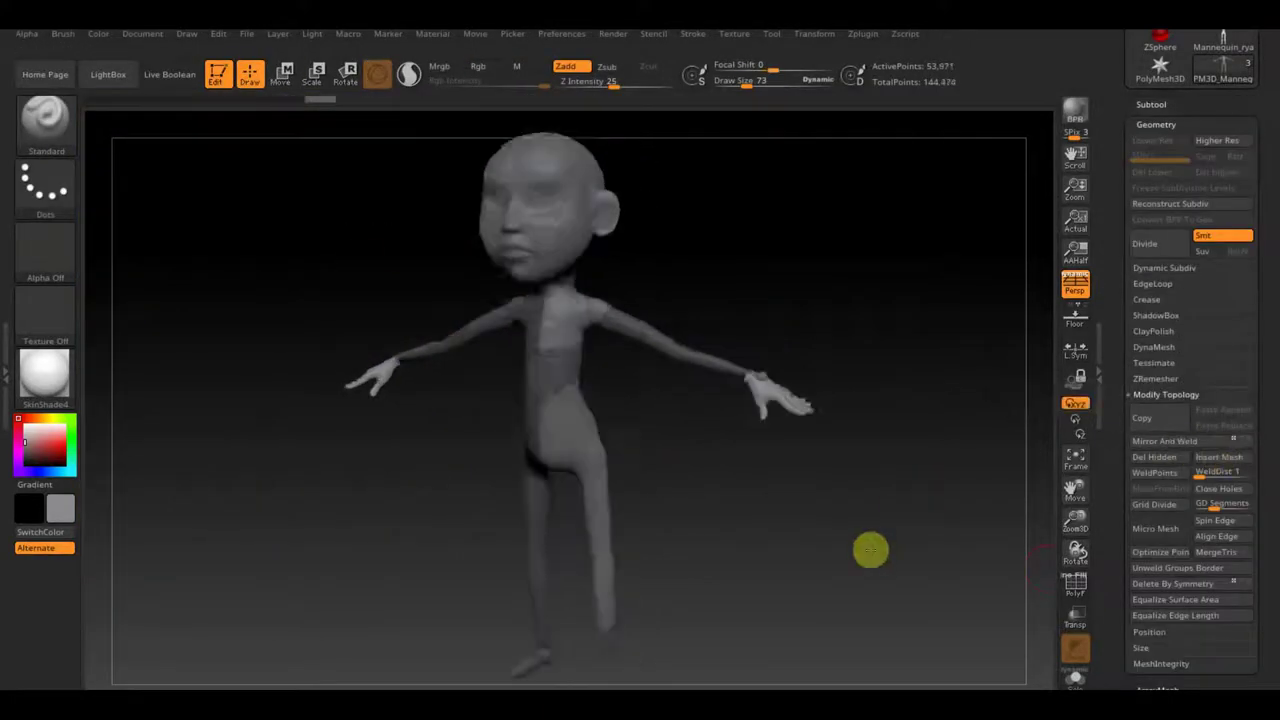
# Isolate the hand, remove the hidden geometry, and mask the torso and arms
pyautogui.keyDown('ctrl'); pyautogui.keyDown('shift'); pyautogui.click(371, 371); pyautogui.keyUp('shift'); pyautogui.keyUp('ctrl')
pyautogui.hotkey('ctrl', 'd')
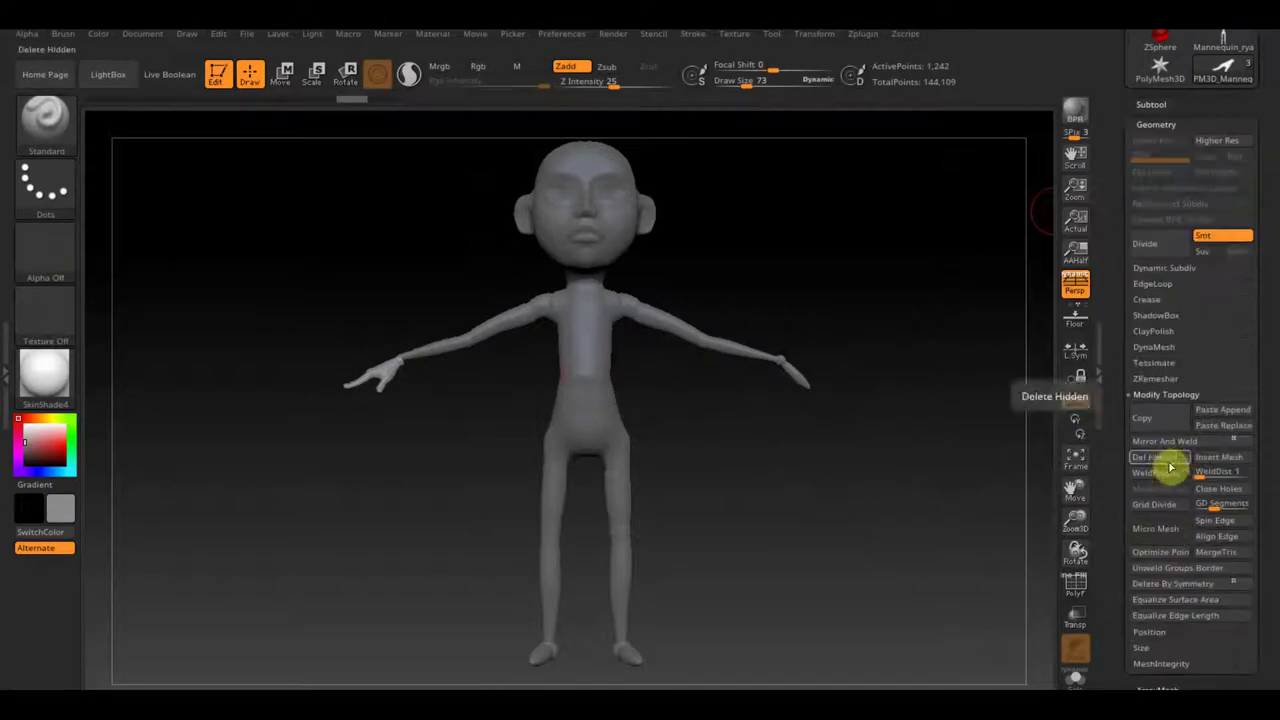
pyautogui.keyDown('ctrl'); pyautogui.keyDown('shift'); pyautogui.click(898, 438); pyautogui.keyUp('shift'); pyautogui.keyUp('ctrl')
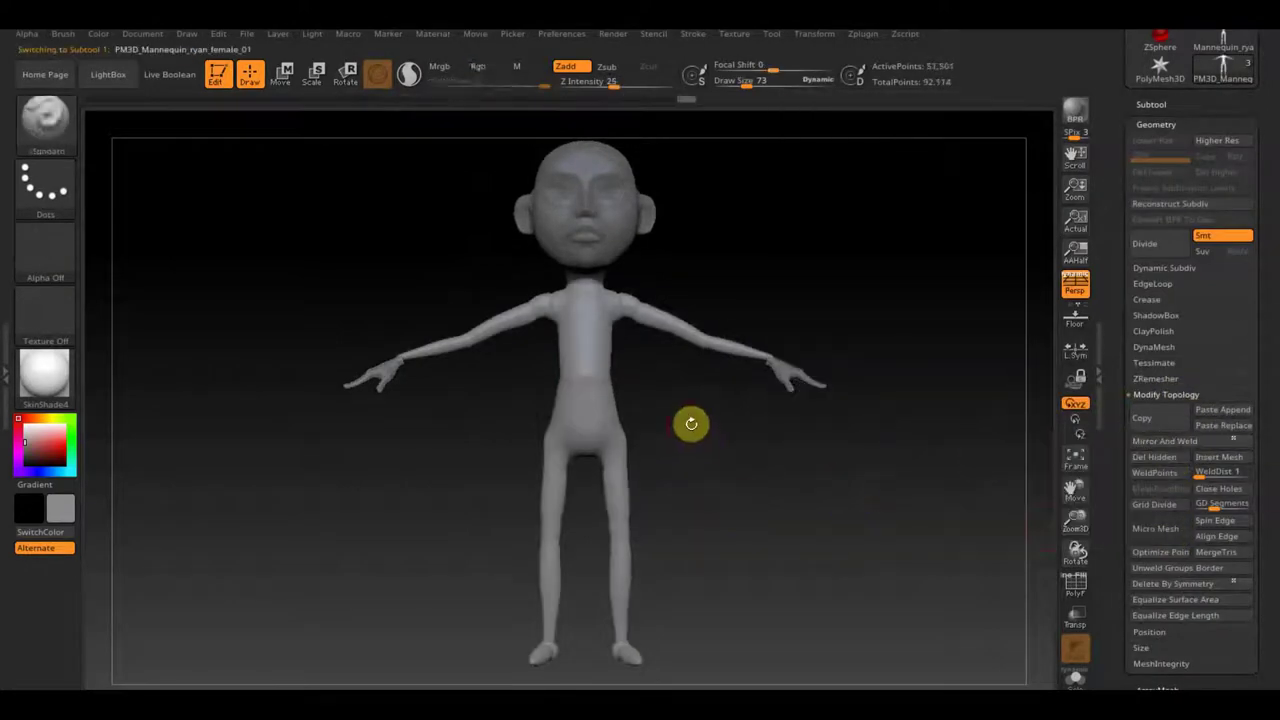
pyautogui.moveTo(729, 433)
pyautogui.keyDown('ctrl'); pyautogui.keyDown('shift'); pyautogui.mouseDown()
pyautogui.moveTo(417, 289)
pyautogui.moveTo(431, 292)
pyautogui.mouseUp(); pyautogui.keyUp('shift'); pyautogui.keyUp('ctrl')
# Extract the masked torso and arms as a shirt mesh and open DynaMesh settings
pyautogui.scroll(-5, 1190, 450)
pyautogui.click(1160, 529)
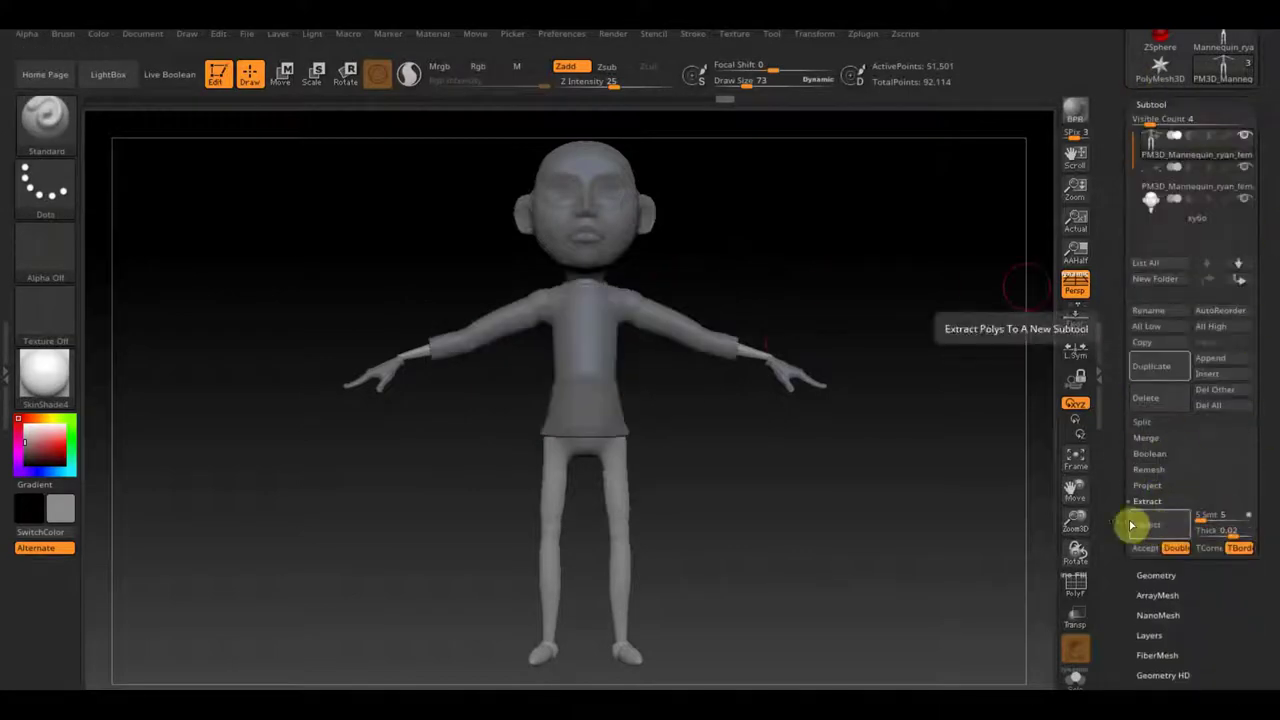
pyautogui.click(1230, 543)
pyautogui.scroll(5, 1166, 356)
pyautogui.click(1166, 350)
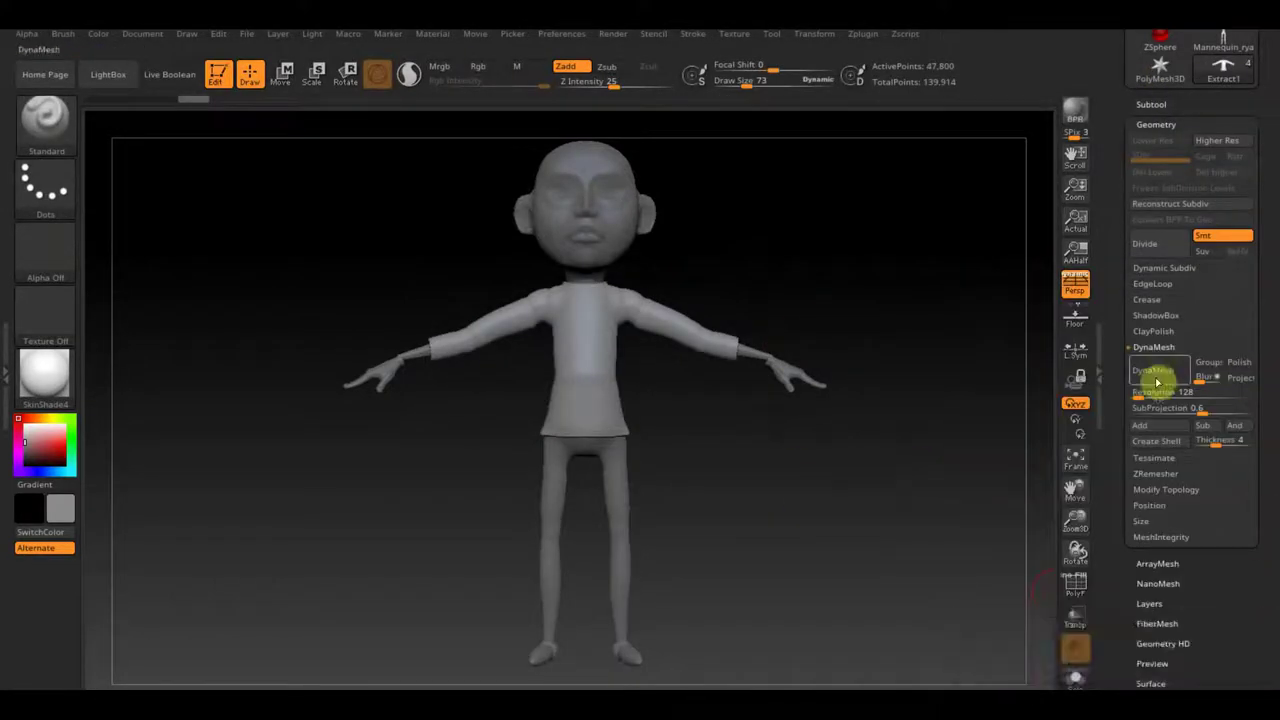
# Pull the shirt sleeves into wide flared bell cuffs with Move Topological
pyautogui.hotkey('shift', 'f')
pyautogui.press('b')
pyautogui.click(314, 137)
pyautogui.keyDown('ctrl'); pyautogui.moveTo(466, 357); pyautogui.dragTo(362, 325, button='right'); pyautogui.keyUp('ctrl')
pyautogui.moveTo(362, 325)
pyautogui.mouseDown()
pyautogui.moveTo(460, 383)
pyautogui.moveTo(329, 297)
pyautogui.mouseUp()
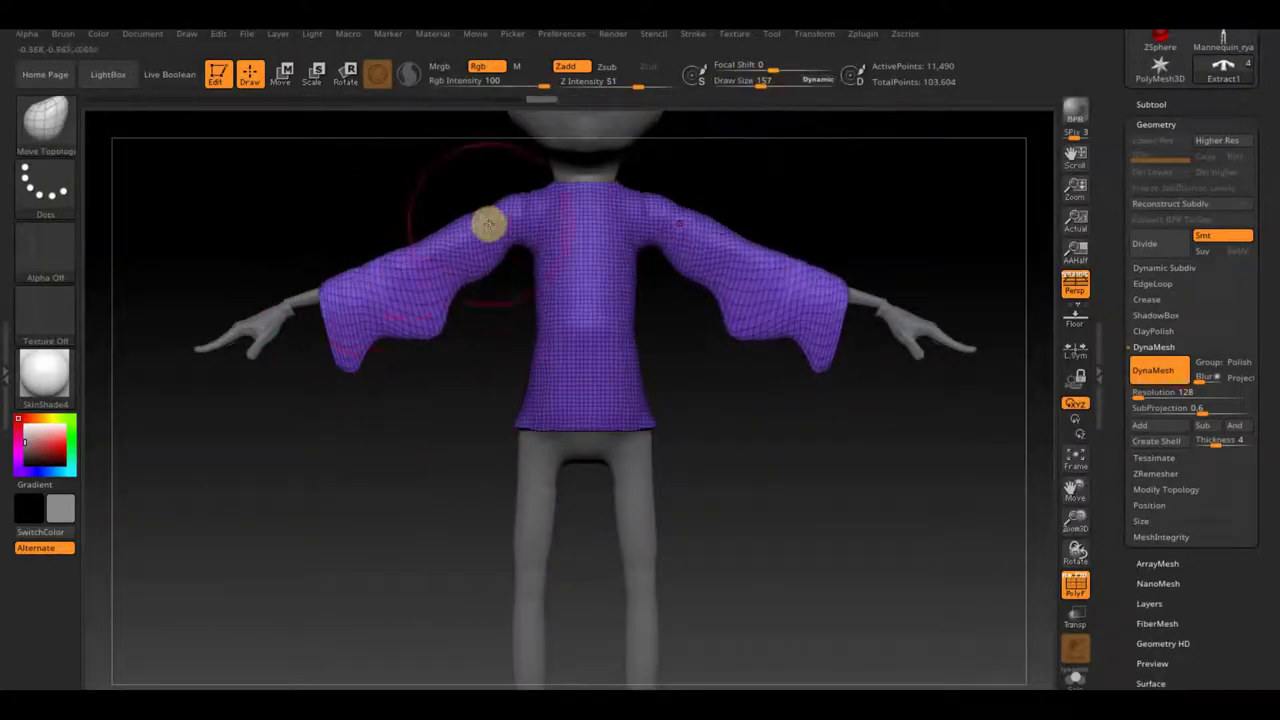
pyautogui.keyDown('ctrl'); pyautogui.moveTo(488, 224); pyautogui.dragTo(775, 90, button='right'); pyautogui.keyUp('ctrl')
pyautogui.moveTo(389, 453); pyautogui.dragTo(577, 251)
# Reposition the shirt with the Move gizmo, checking it from side and front
pyautogui.moveTo(577, 251)
pyautogui.mouseDown(button='right')
pyautogui.moveTo(787, 238)
pyautogui.moveTo(454, 543)
pyautogui.moveTo(691, 457)
pyautogui.moveTo(560, 420)
pyautogui.mouseUp(button='right')
pyautogui.moveTo(777, 486)
pyautogui.mouseDown(button='right')
pyautogui.moveTo(871, 531)
pyautogui.moveTo(860, 537)
pyautogui.mouseUp(button='right')
pyautogui.press('w')
pyautogui.moveTo(480, 335); pyautogui.dragTo(737, 455, button='right')
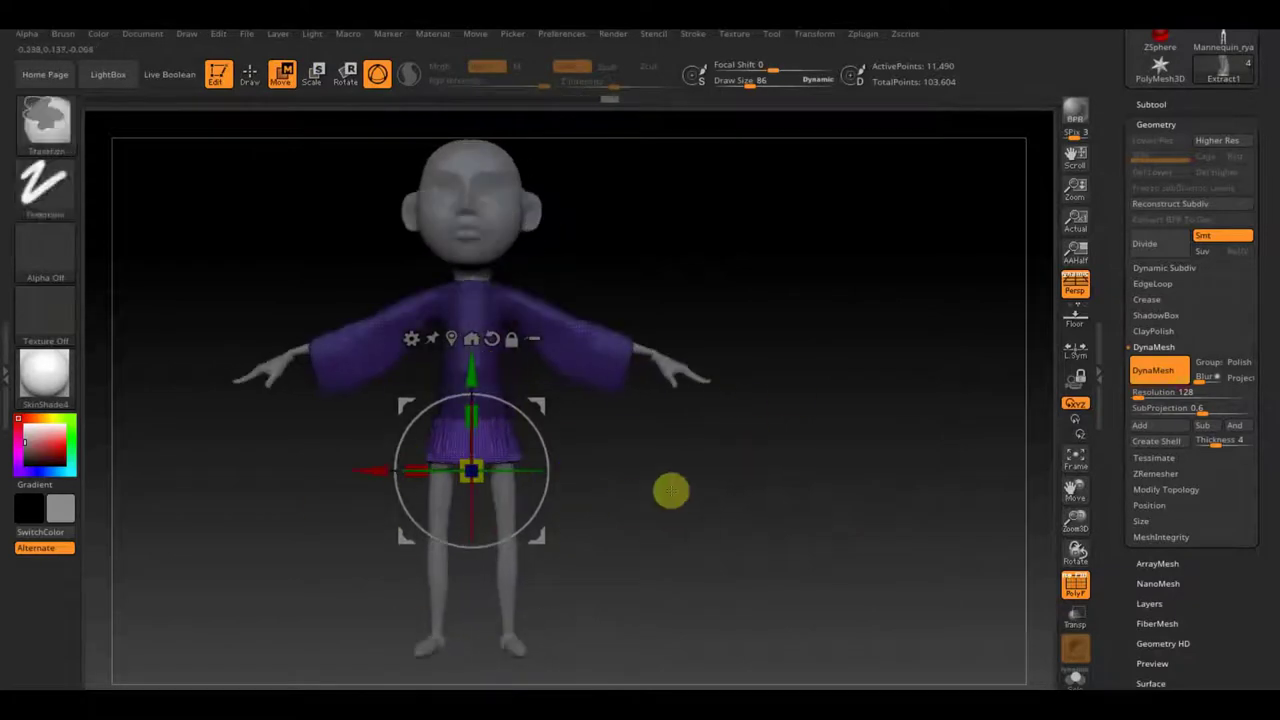
pyautogui.press('q')
pyautogui.moveTo(665, 559)
pyautogui.mouseDown(button='right')
pyautogui.moveTo(726, 583)
pyautogui.moveTo(711, 483)
pyautogui.mouseUp(button='right')
# Select the body subtool and inspect the leg mesh up close
pyautogui.keyDown('alt'); pyautogui.click(540, 360); pyautogui.keyUp('alt')
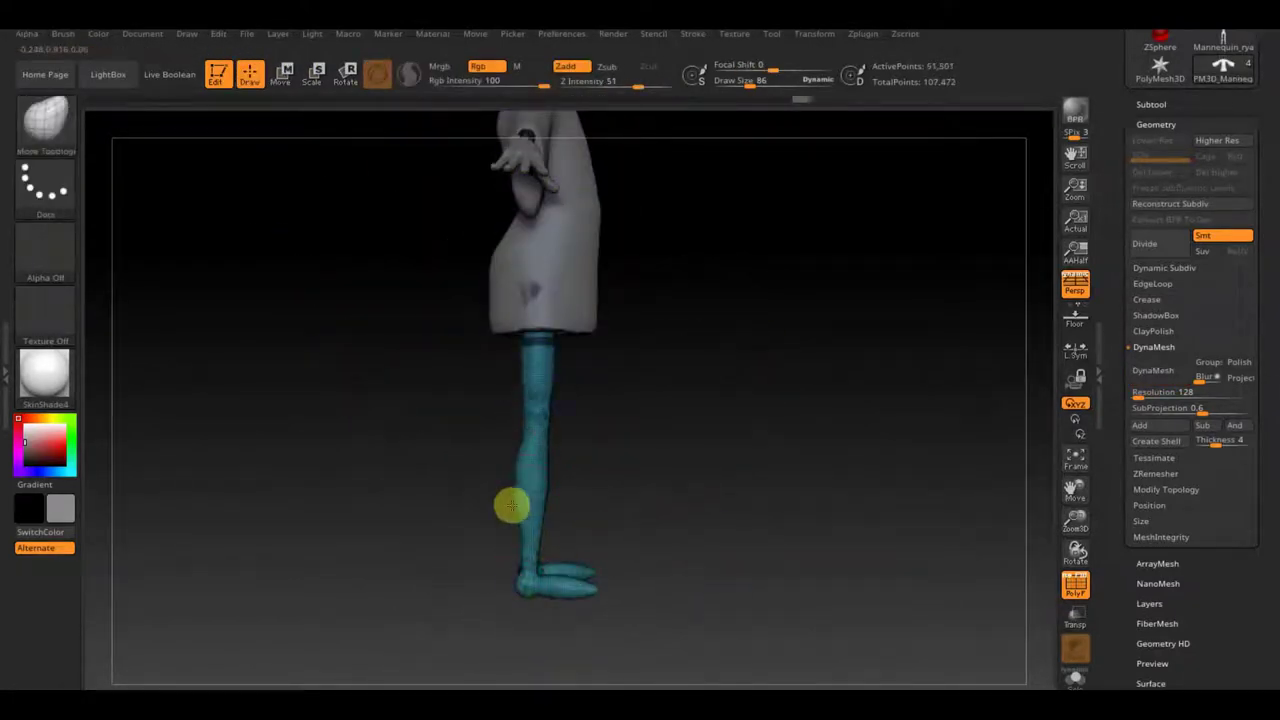
pyautogui.keyDown('shift'); pyautogui.moveTo(511, 507); pyautogui.dragTo(778, 518, button='right'); pyautogui.keyUp('shift')
pyautogui.moveTo(555, 371)
pyautogui.keyDown('ctrl'); pyautogui.mouseDown(button='right')
pyautogui.moveTo(609, 491)
pyautogui.moveTo(538, 415)
pyautogui.mouseUp(button='right'); pyautogui.keyUp('ctrl')
pyautogui.keyDown('ctrl'); pyautogui.moveTo(619, 447); pyautogui.dragTo(531, 511, button='right'); pyautogui.keyUp('ctrl')
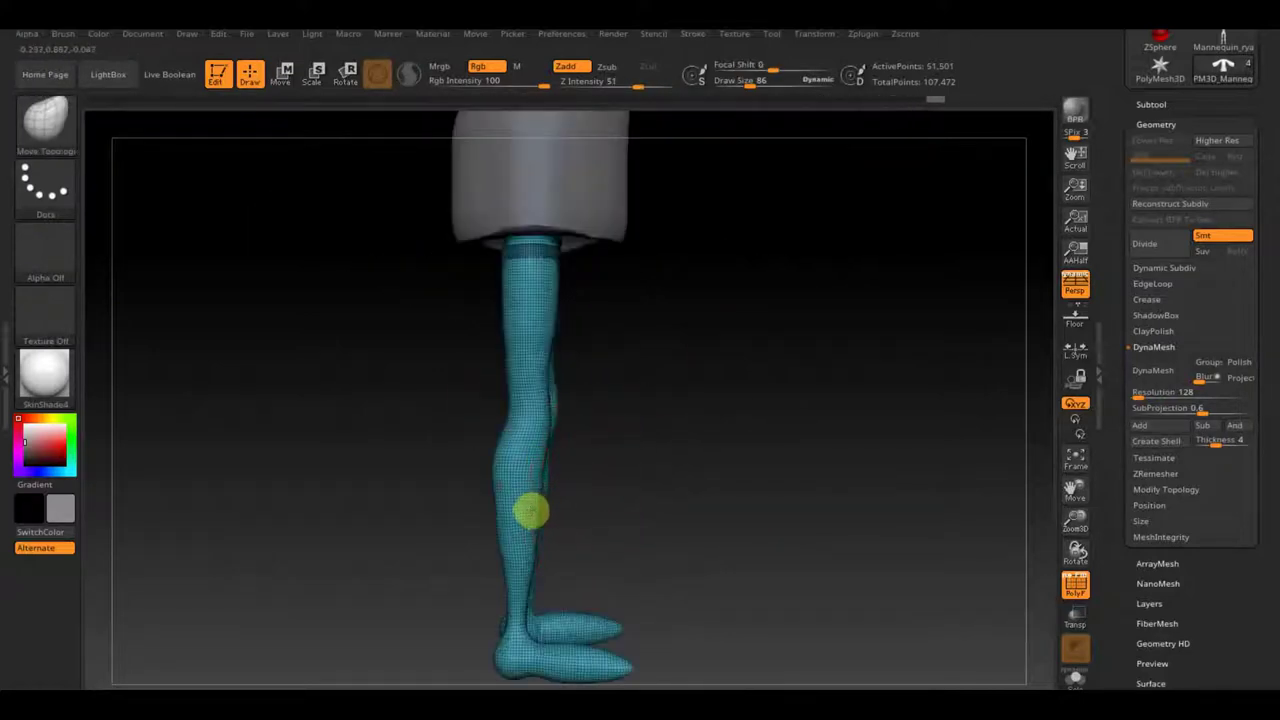
pyautogui.moveTo(553, 374)
pyautogui.keyDown('ctrl'); pyautogui.mouseDown(button='right')
pyautogui.moveTo(734, 380)
pyautogui.moveTo(547, 426)
pyautogui.mouseUp(button='right'); pyautogui.keyUp('ctrl')
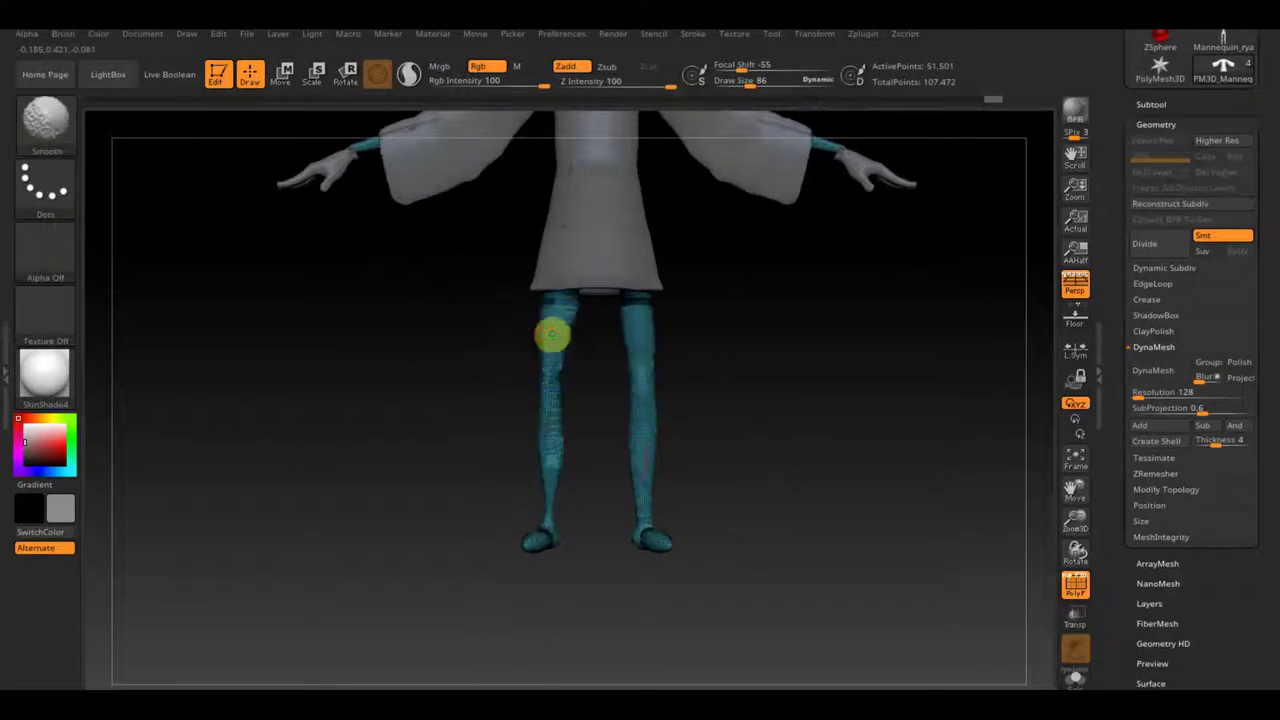
pyautogui.keyDown('ctrl'); pyautogui.moveTo(552, 336); pyautogui.dragTo(769, 466, button='right'); pyautogui.keyUp('ctrl')
# Hide the shirt and pull the body's hip region into shape
pyautogui.click(1151, 104)
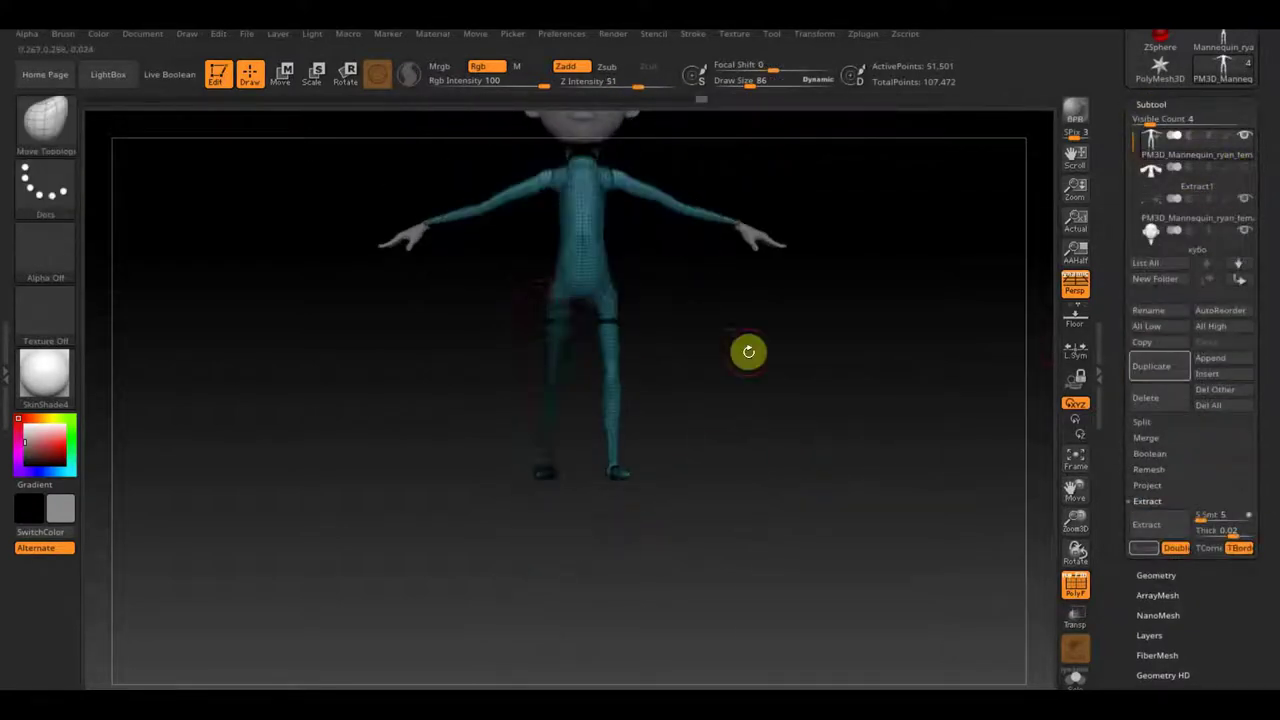
pyautogui.press('w')
pyautogui.click(1156, 575)
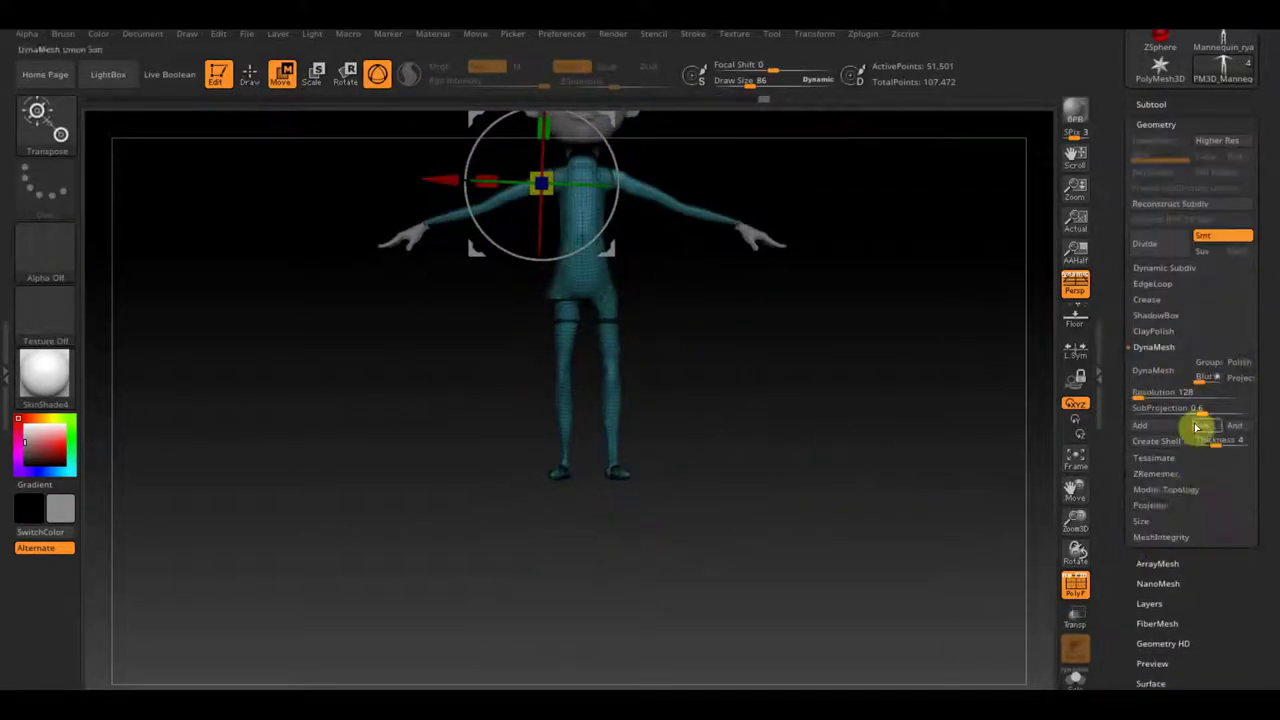
pyautogui.press('q')
pyautogui.moveTo(532, 341); pyautogui.dragTo(445, 228)
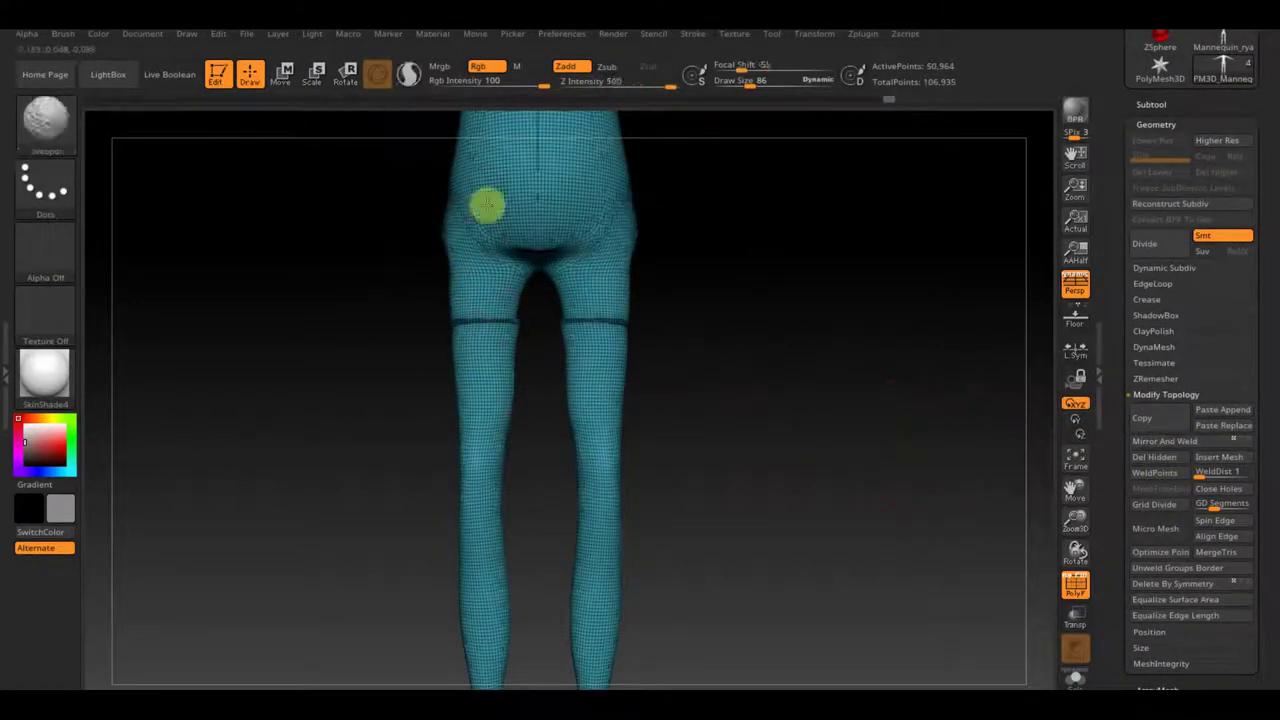
# Switch between the shirt and body subtools while inspecting the torso from several angles
pyautogui.moveTo(734, 457); pyautogui.dragTo(780, 484)
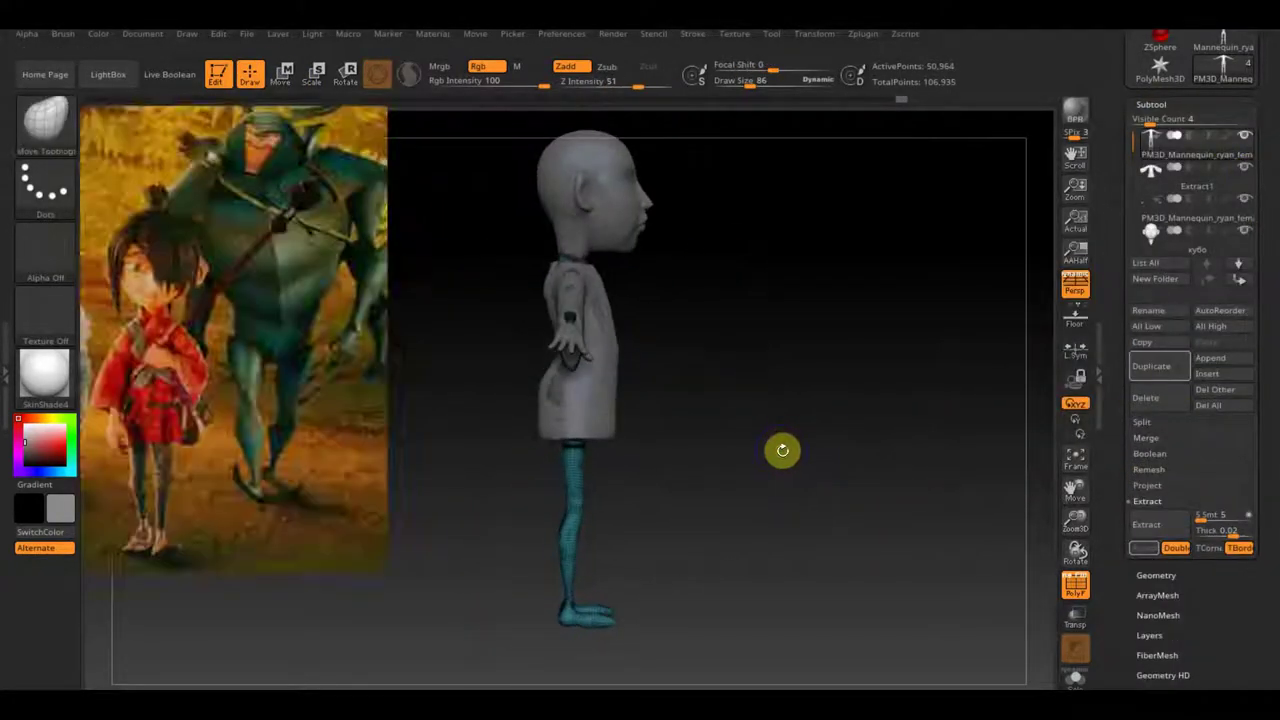
pyautogui.click(1190, 175)
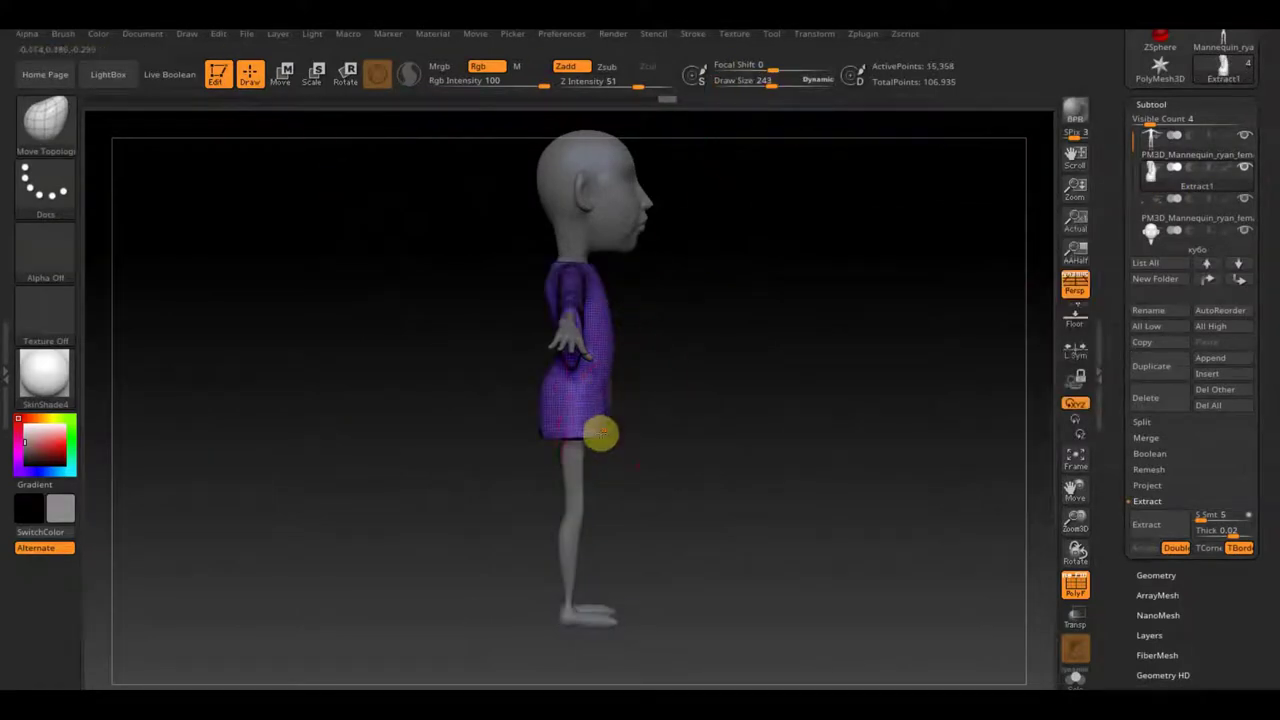
pyautogui.click(1150, 229)
pyautogui.moveTo(608, 389); pyautogui.dragTo(608, 351)
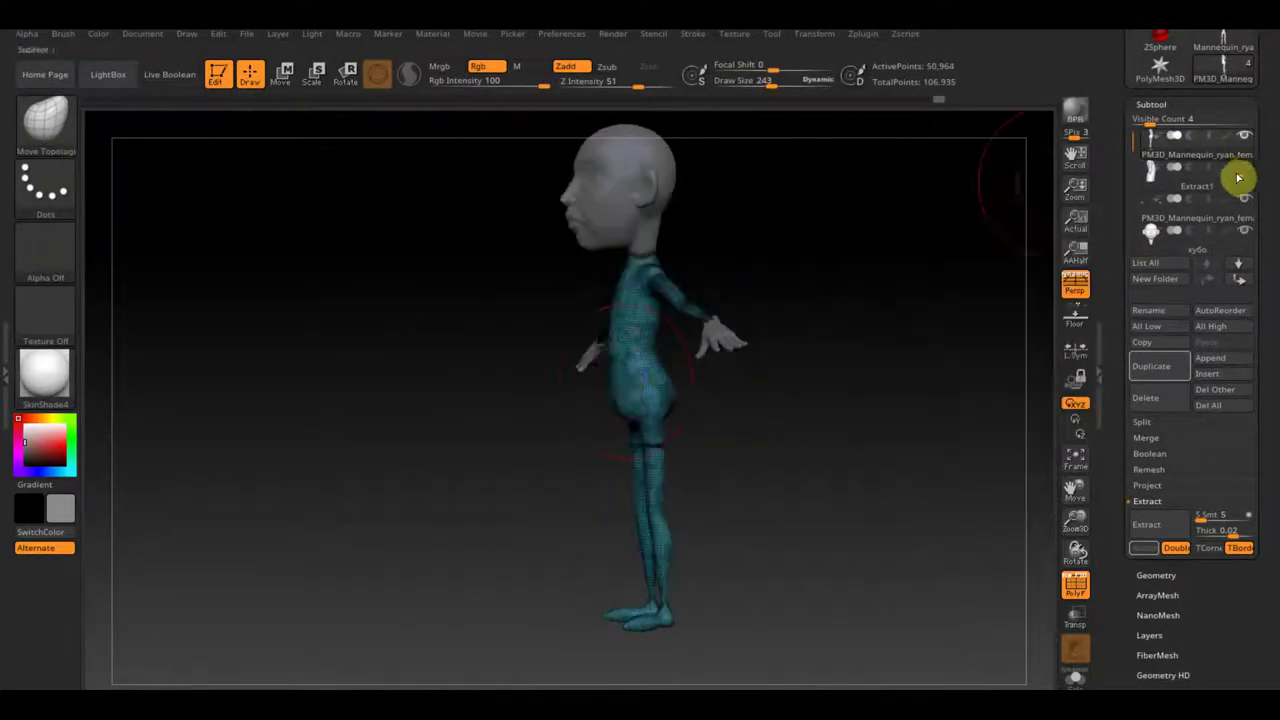
pyautogui.moveTo(614, 343)
pyautogui.keyDown('alt'); pyautogui.mouseDown(button='right')
pyautogui.moveTo(636, 214)
pyautogui.moveTo(606, 184)
pyautogui.mouseUp(button='right'); pyautogui.keyUp('alt')
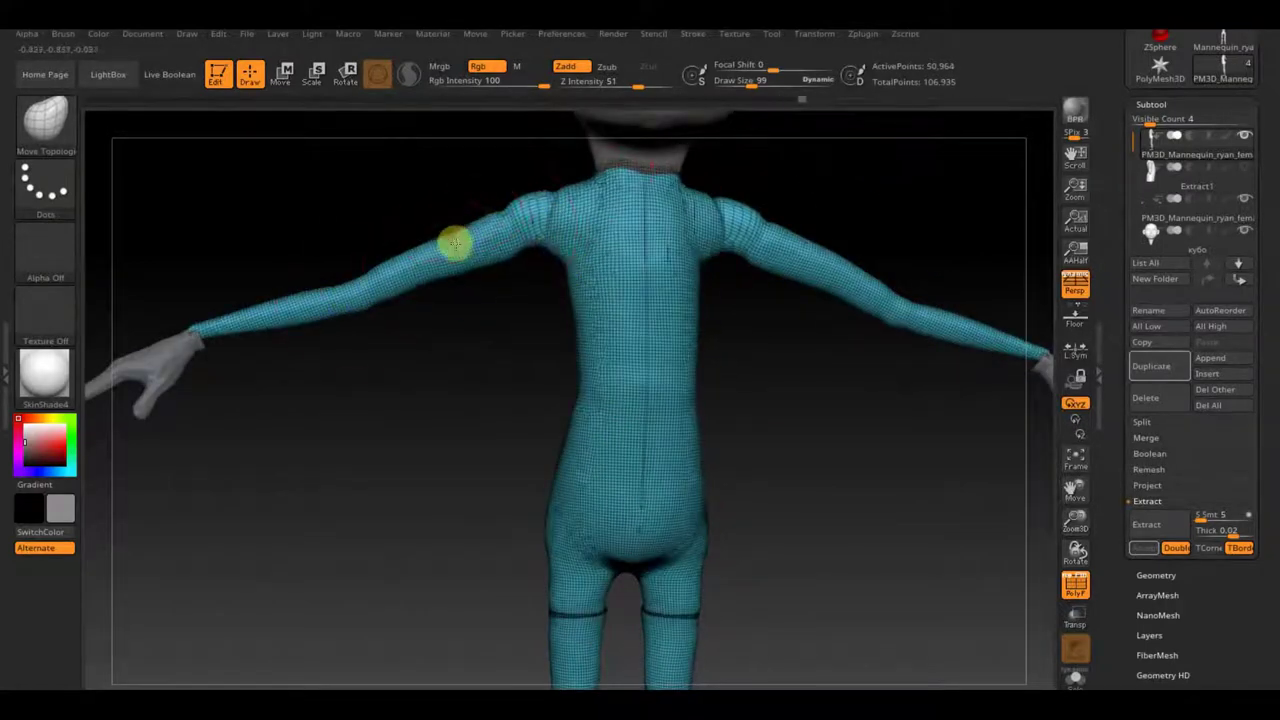
pyautogui.moveTo(429, 289)
pyautogui.mouseDown(button='right')
pyautogui.moveTo(726, 591)
pyautogui.moveTo(580, 326)
pyautogui.moveTo(545, 345)
pyautogui.mouseUp(button='right')
pyautogui.moveTo(740, 314); pyautogui.dragTo(592, 245, button='right')
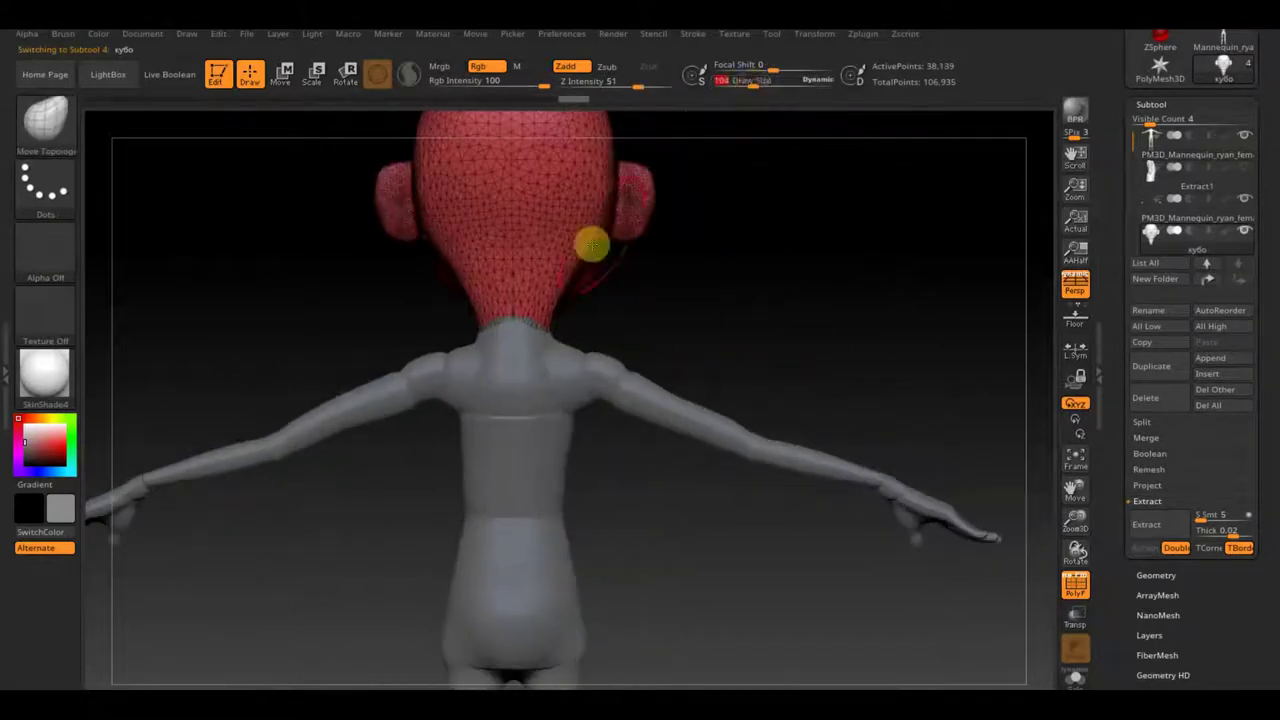
pyautogui.moveTo(550, 293); pyautogui.dragTo(566, 331, button='right')
# Fill the model with MatCap Red Wax and make the robe visible again
pyautogui.press('f')
pyautogui.click(44, 372)
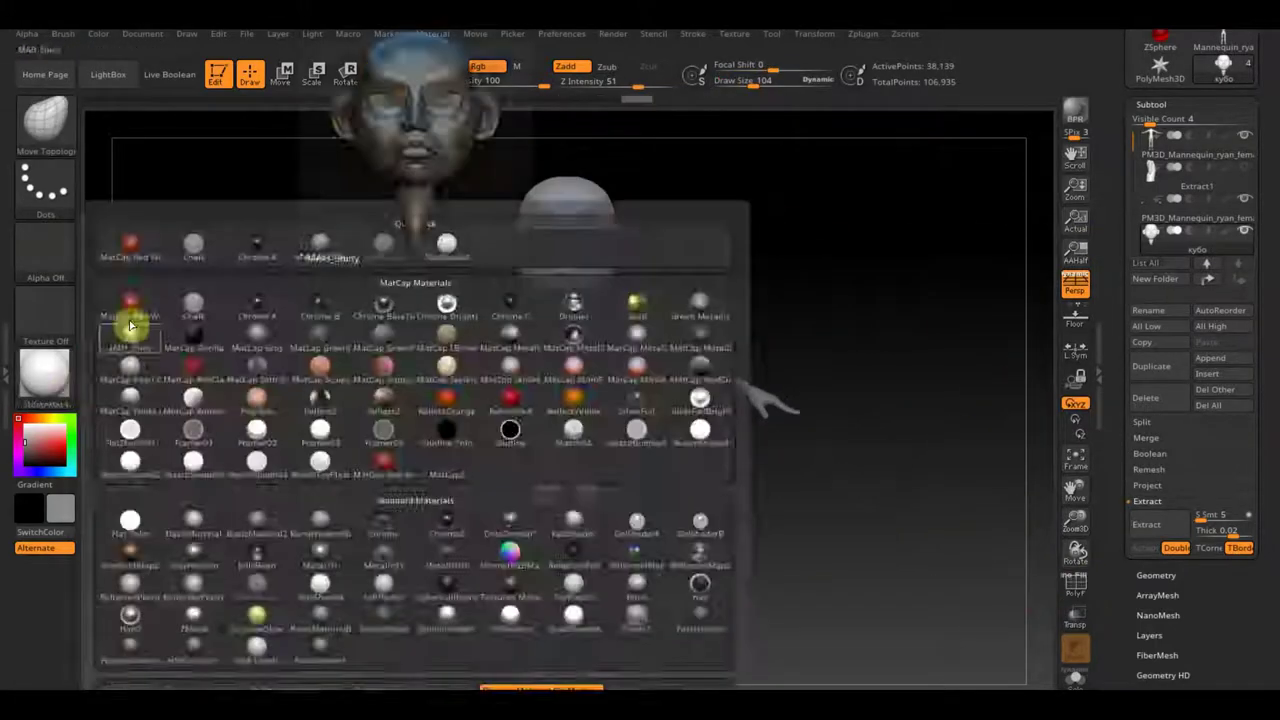
pyautogui.click(129, 323)
pyautogui.click(143, 37)
pyautogui.click(206, 317)
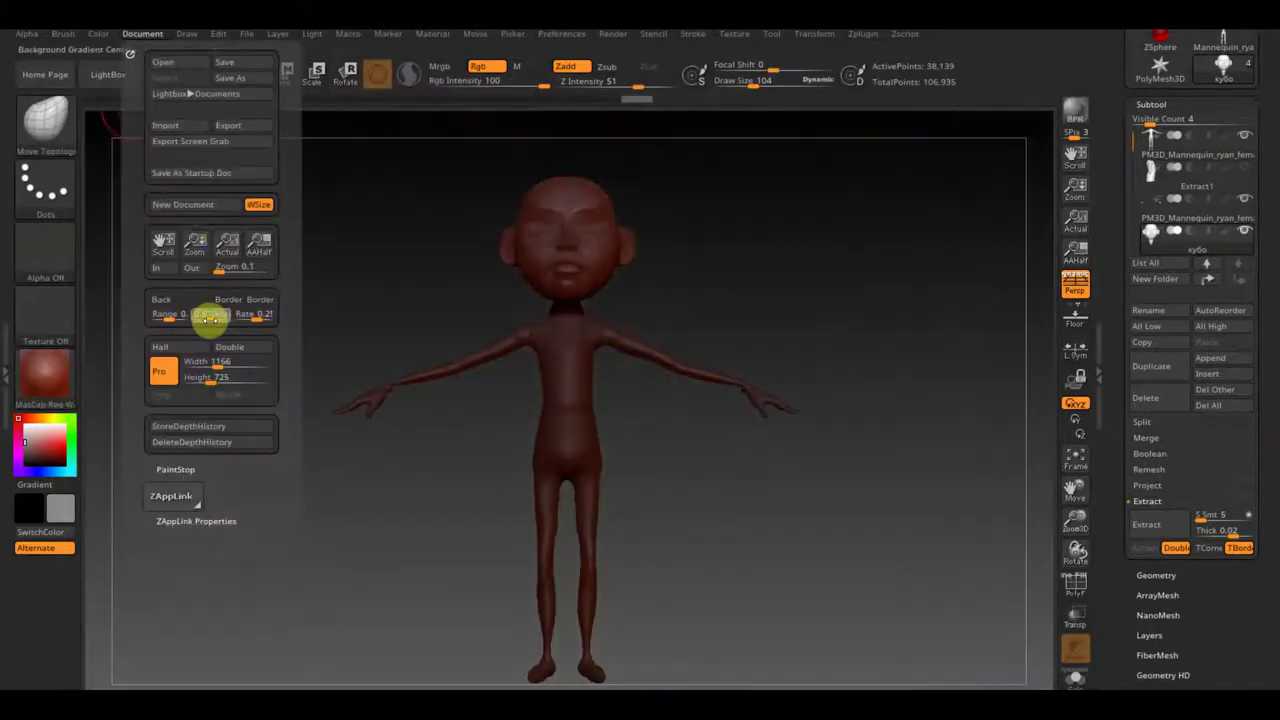
# Make the robe active, switch to ClayBuildup, and enable BackfaceMask auto masking
pyautogui.click(1244, 198)
pyautogui.click(1166, 182)
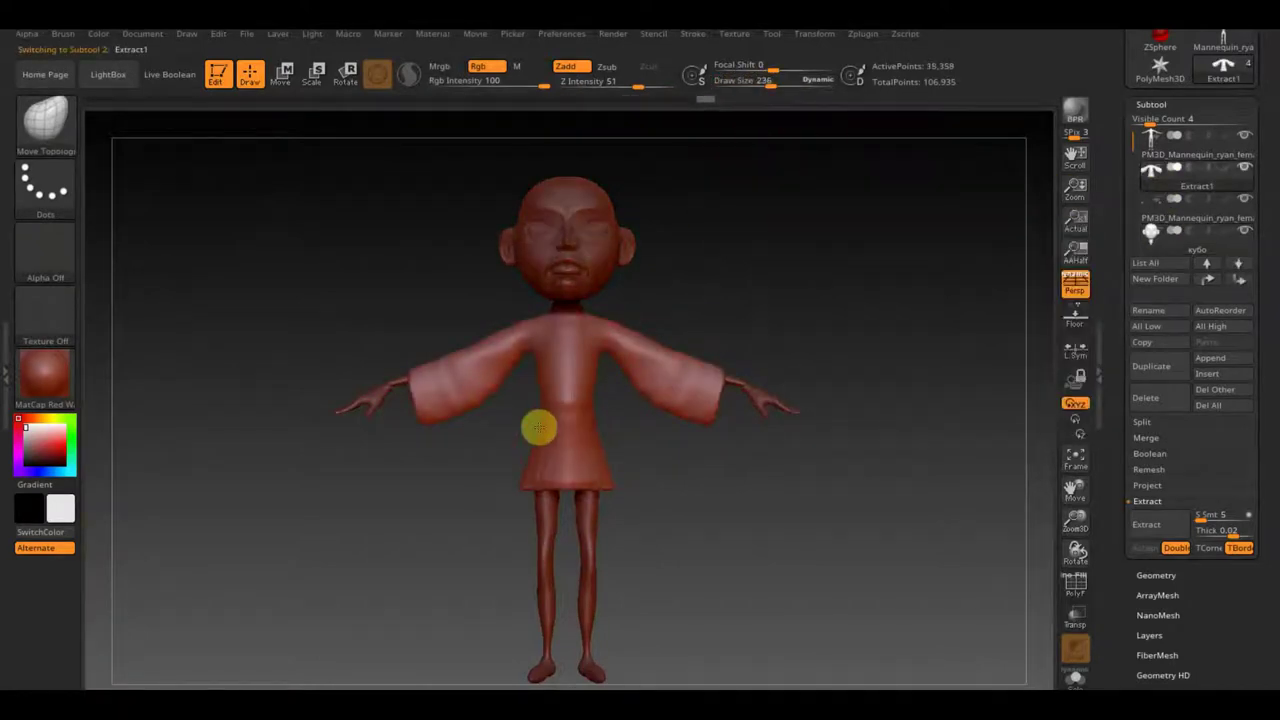
pyautogui.press('b')
pyautogui.press('c')
pyautogui.press('b')
pyautogui.click(62, 33)
pyautogui.click(112, 293)
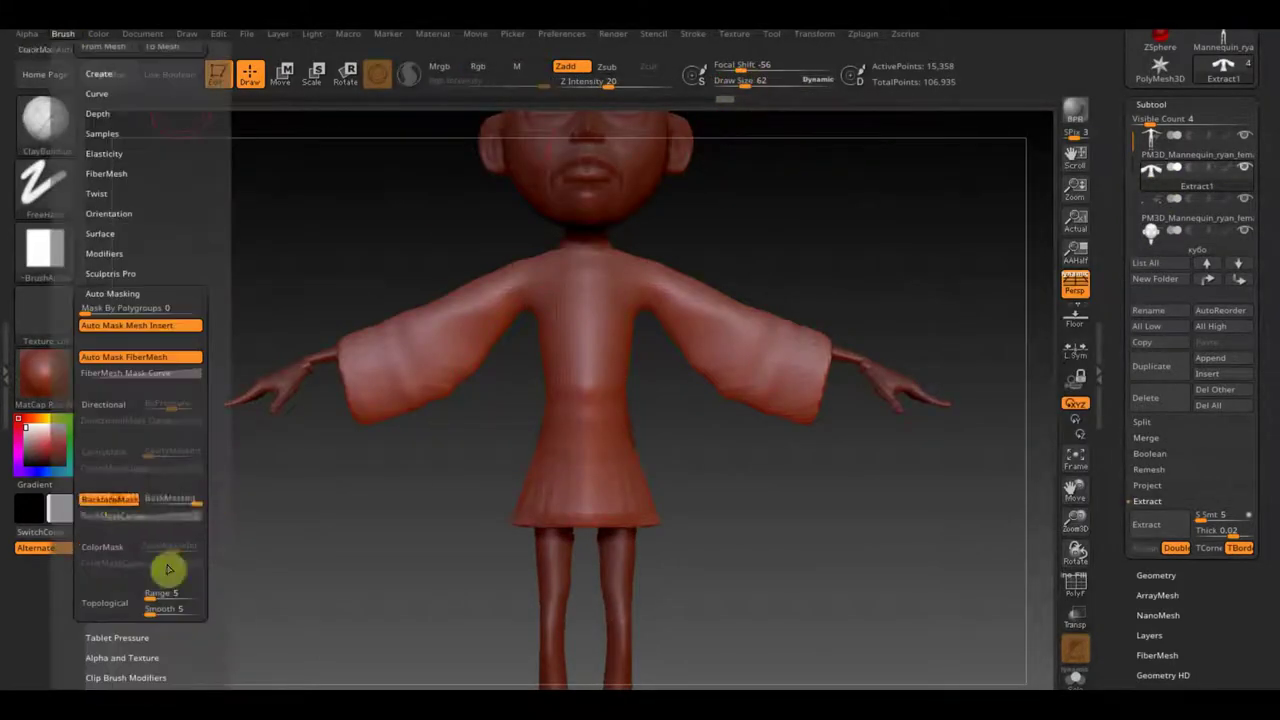
# Check the robe against the reference from back and front views
pyautogui.moveTo(489, 449); pyautogui.dragTo(466, 377)
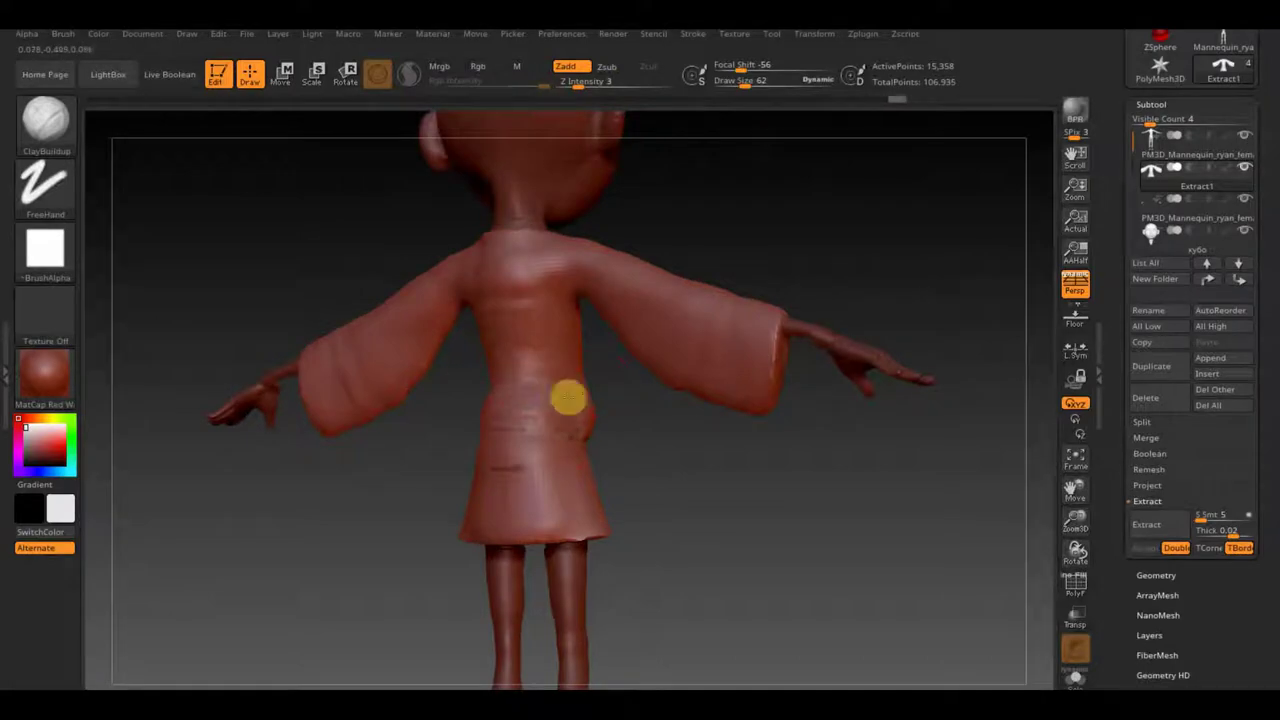
pyautogui.moveTo(566, 420)
pyautogui.mouseDown()
pyautogui.moveTo(626, 423)
pyautogui.moveTo(606, 419)
pyautogui.mouseUp()
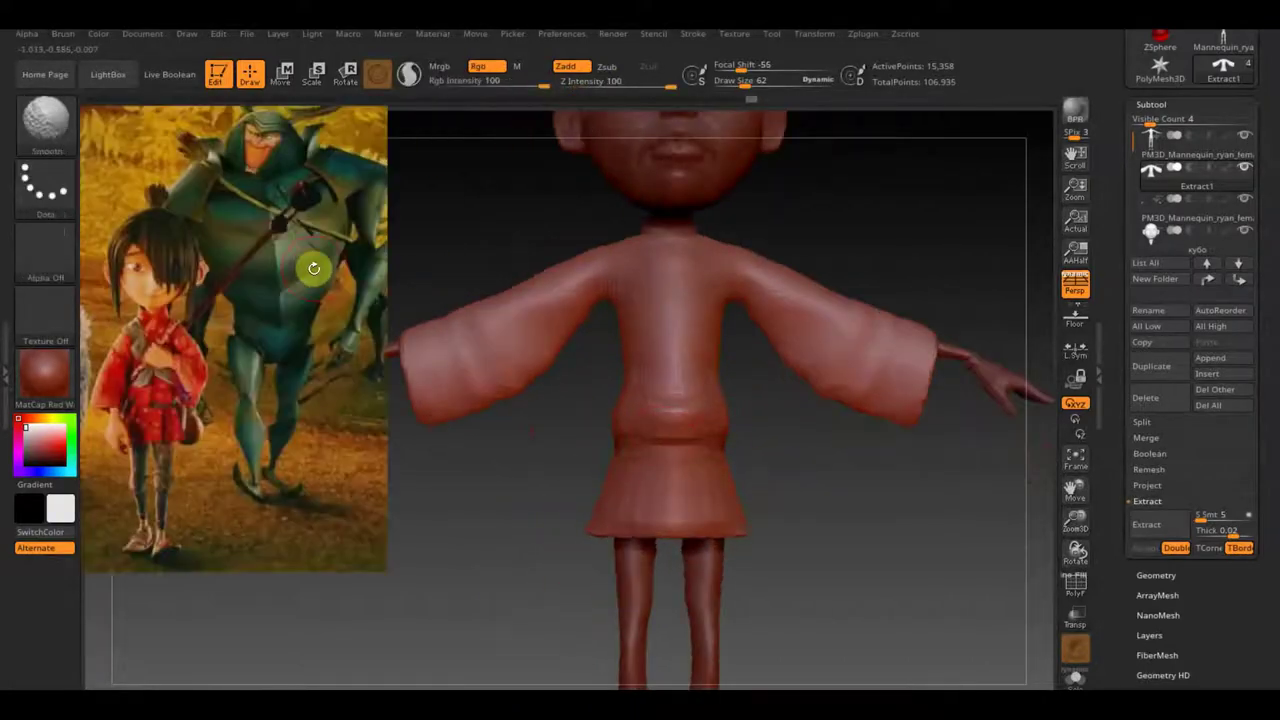
pyautogui.moveTo(646, 506)
pyautogui.mouseDown()
pyautogui.moveTo(837, 531)
pyautogui.moveTo(805, 440)
pyautogui.mouseUp()
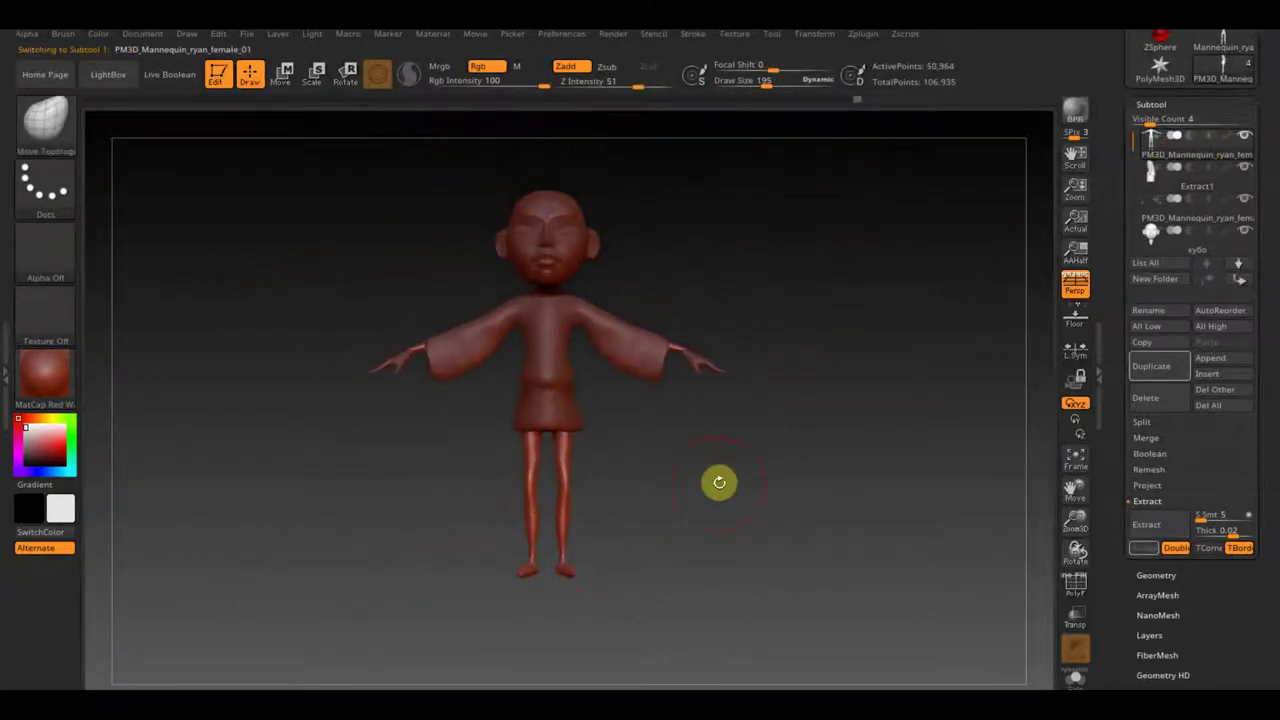
pyautogui.click(1183, 254)
# Nudge the head slightly forward with the Move gizmo and check it
pyautogui.press('w')
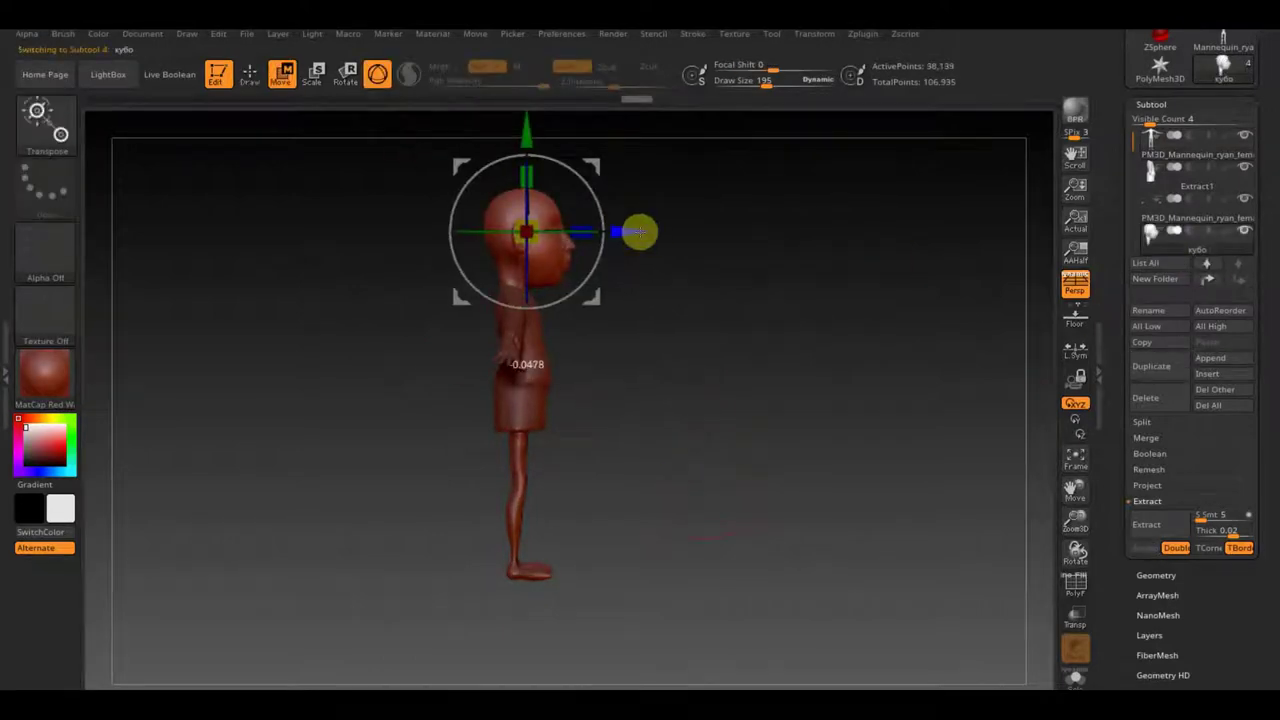
pyautogui.press('q')
pyautogui.moveTo(733, 299)
pyautogui.mouseDown()
pyautogui.moveTo(471, 251)
pyautogui.moveTo(666, 223)
pyautogui.moveTo(709, 280)
pyautogui.moveTo(601, 285)
pyautogui.moveTo(626, 306)
pyautogui.mouseUp()
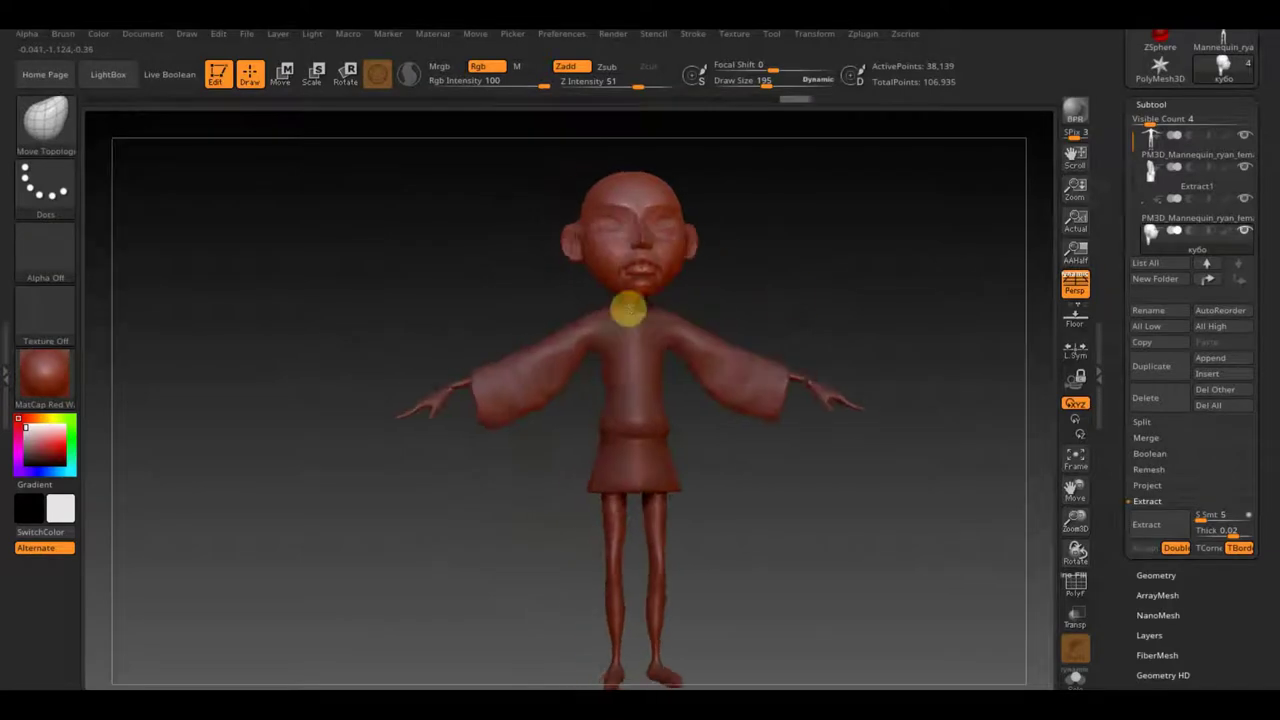
# Mask the hips and legs, hide the robe, and extract them as Extract2
pyautogui.press('f')
pyautogui.keyDown('ctrl'); pyautogui.moveTo(598, 576); pyautogui.dragTo(467, 465); pyautogui.keyUp('ctrl')
pyautogui.click(1250, 135)
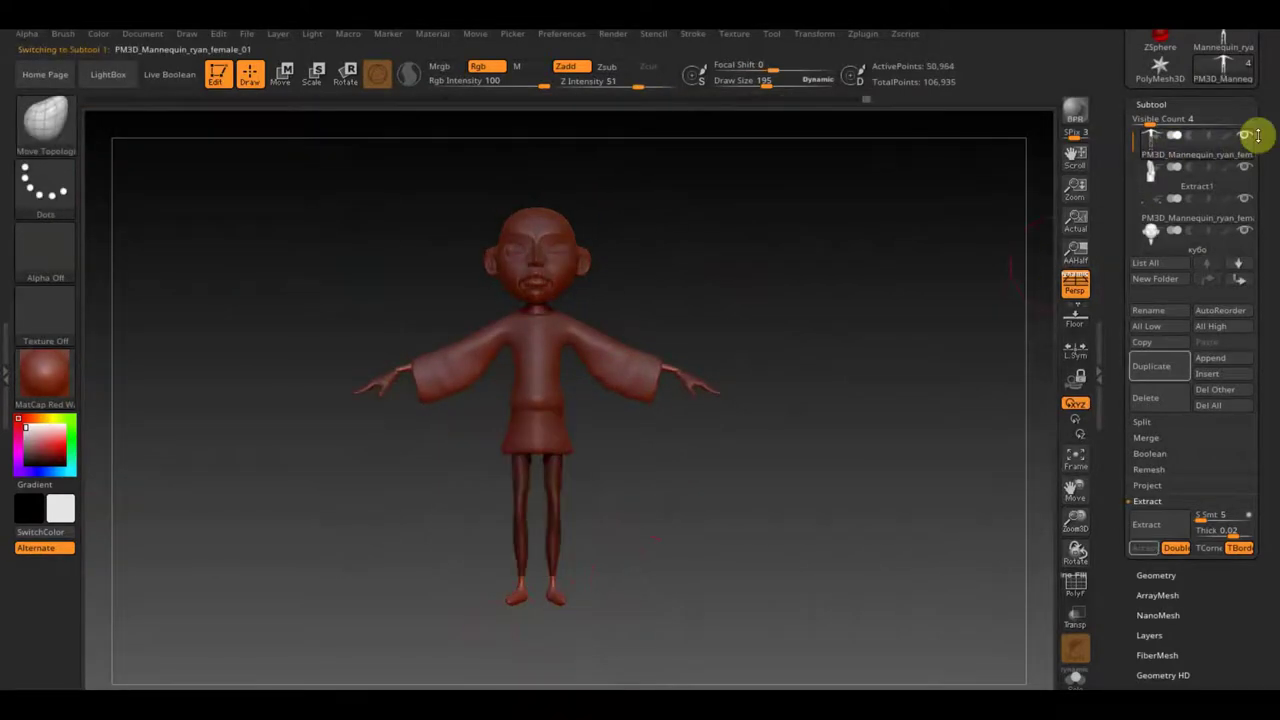
pyautogui.click(1169, 529)
pyautogui.moveTo(500, 466)
pyautogui.mouseDown()
pyautogui.moveTo(706, 491)
pyautogui.moveTo(806, 400)
pyautogui.mouseUp()
pyautogui.click(1170, 574)
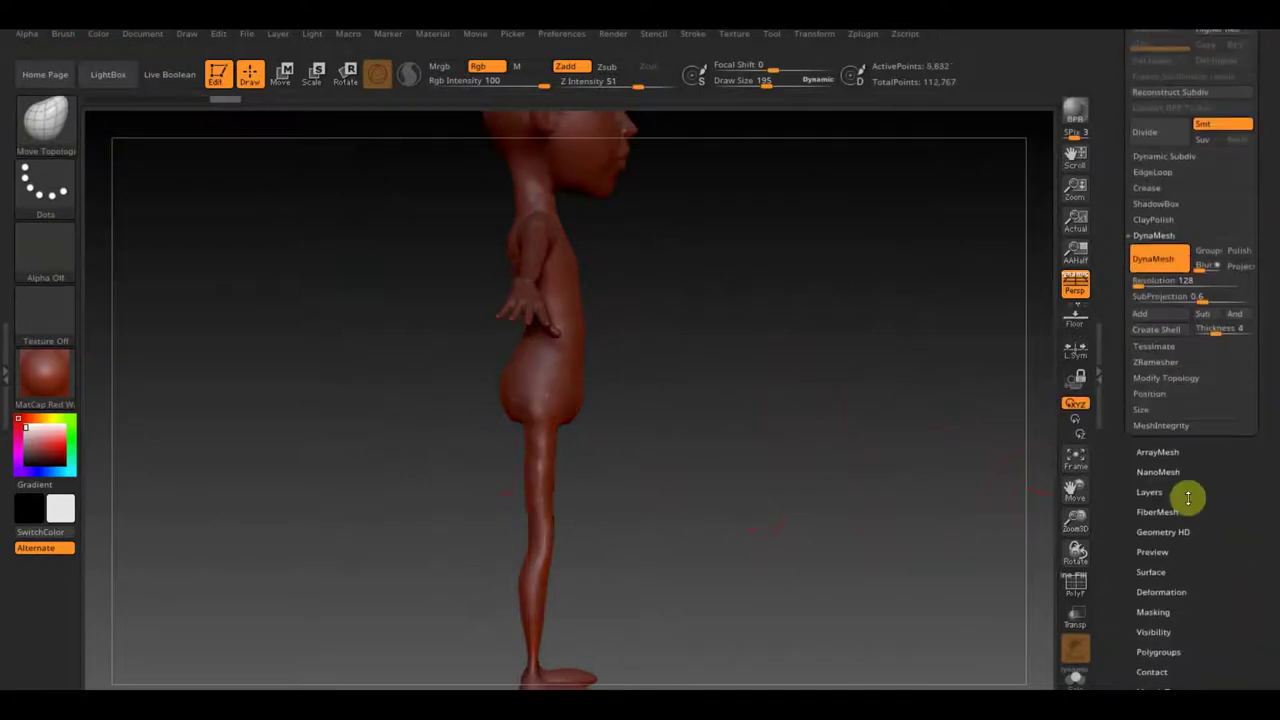
pyautogui.click(1186, 497)
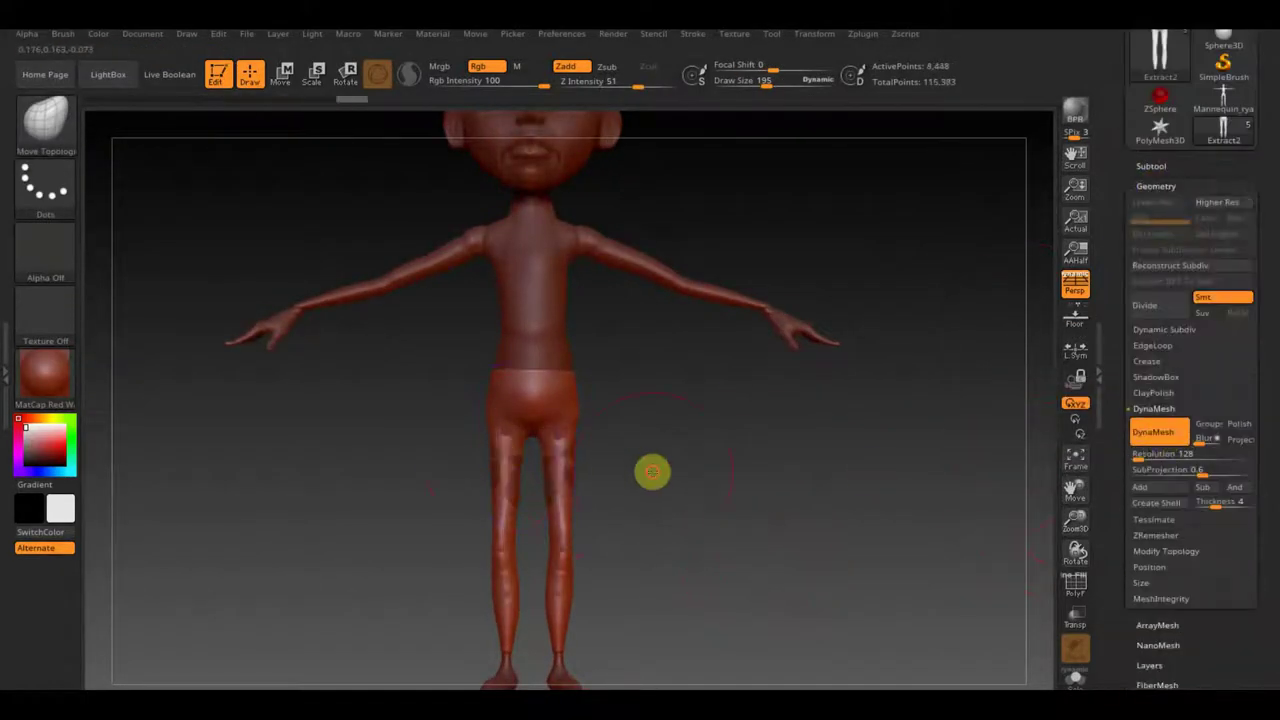
# Inspect the hips and legs, switching between the body and Extract2 meshes
pyautogui.keyDown('shift'); pyautogui.moveTo(614, 463); pyautogui.dragTo(38, 138); pyautogui.keyUp('shift')
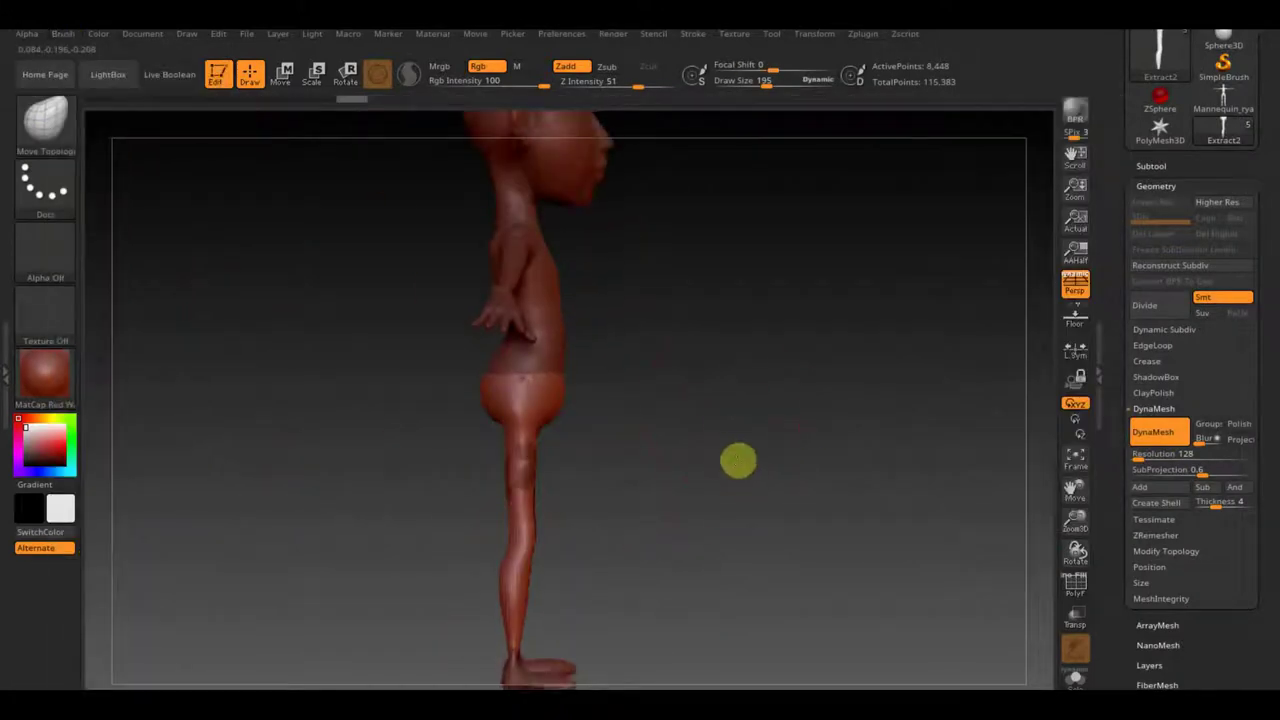
pyautogui.keyDown('alt'); pyautogui.moveTo(737, 457); pyautogui.dragTo(505, 417); pyautogui.keyUp('alt')
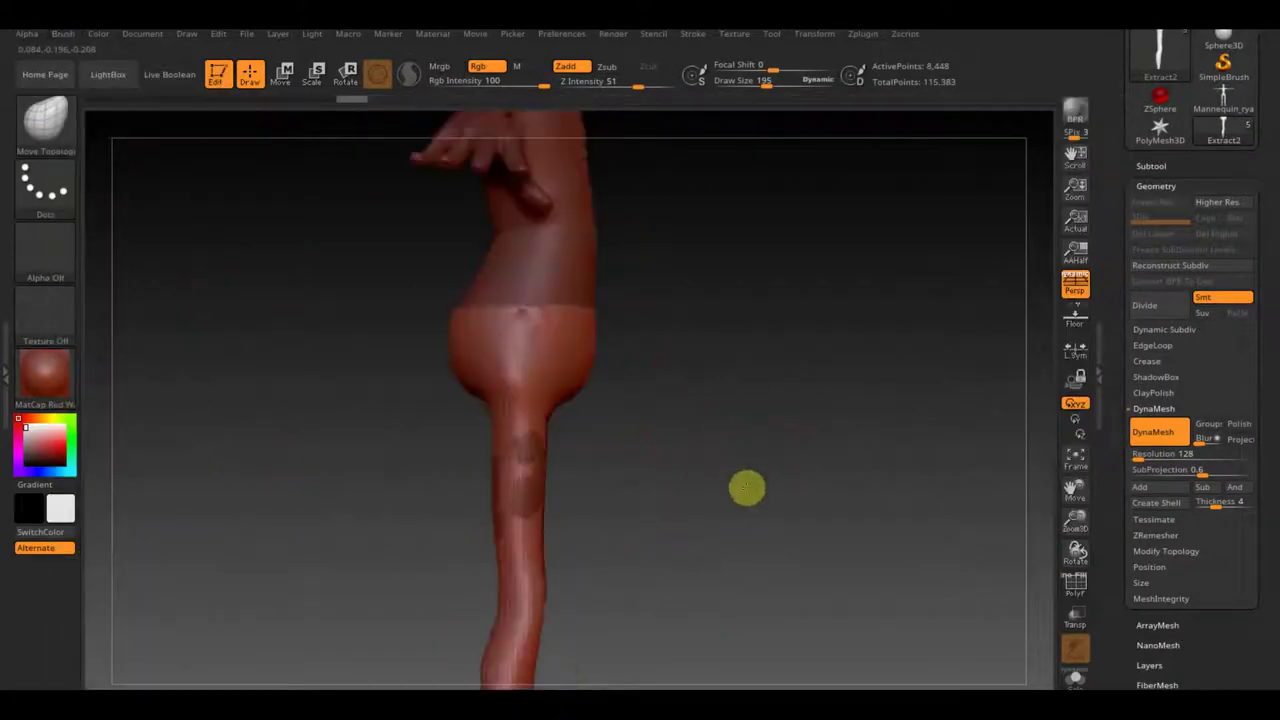
pyautogui.keyDown('alt'); pyautogui.click(480, 501); pyautogui.keyUp('alt')
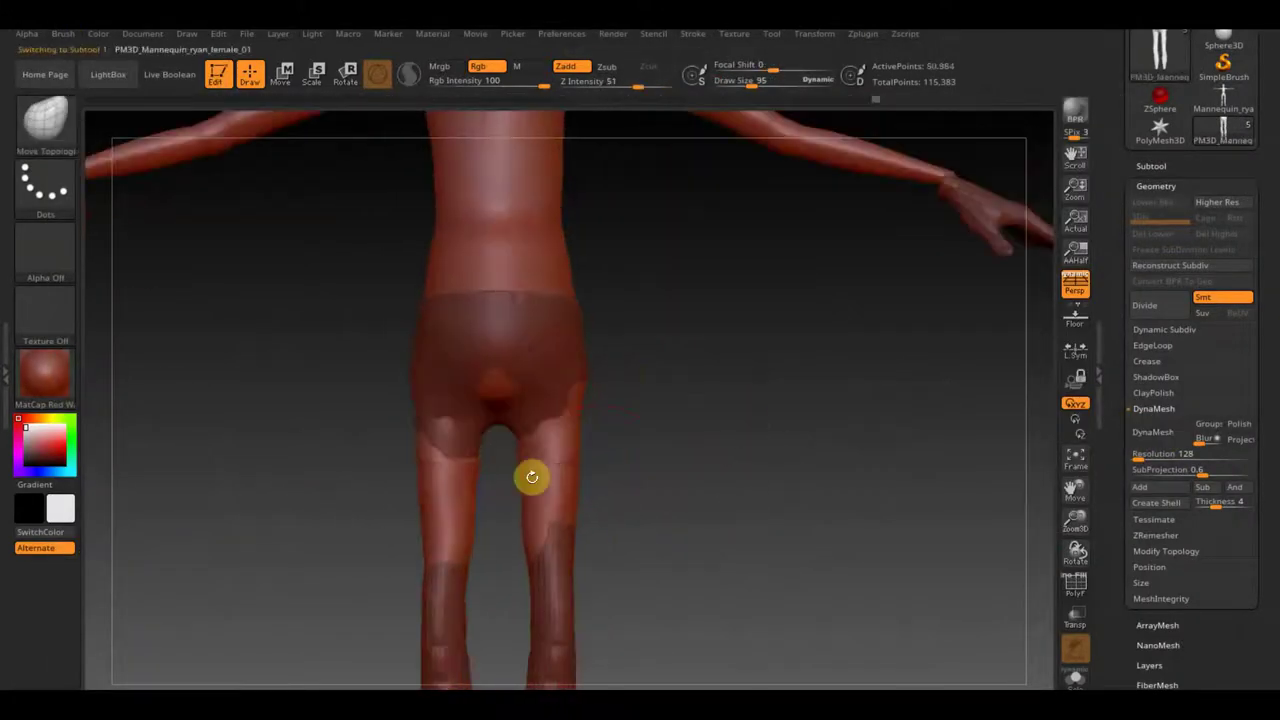
pyautogui.keyDown('alt'); pyautogui.moveTo(697, 551); pyautogui.dragTo(703, 434); pyautogui.keyUp('alt')
pyautogui.keyDown('alt'); pyautogui.click(488, 415); pyautogui.keyUp('alt')
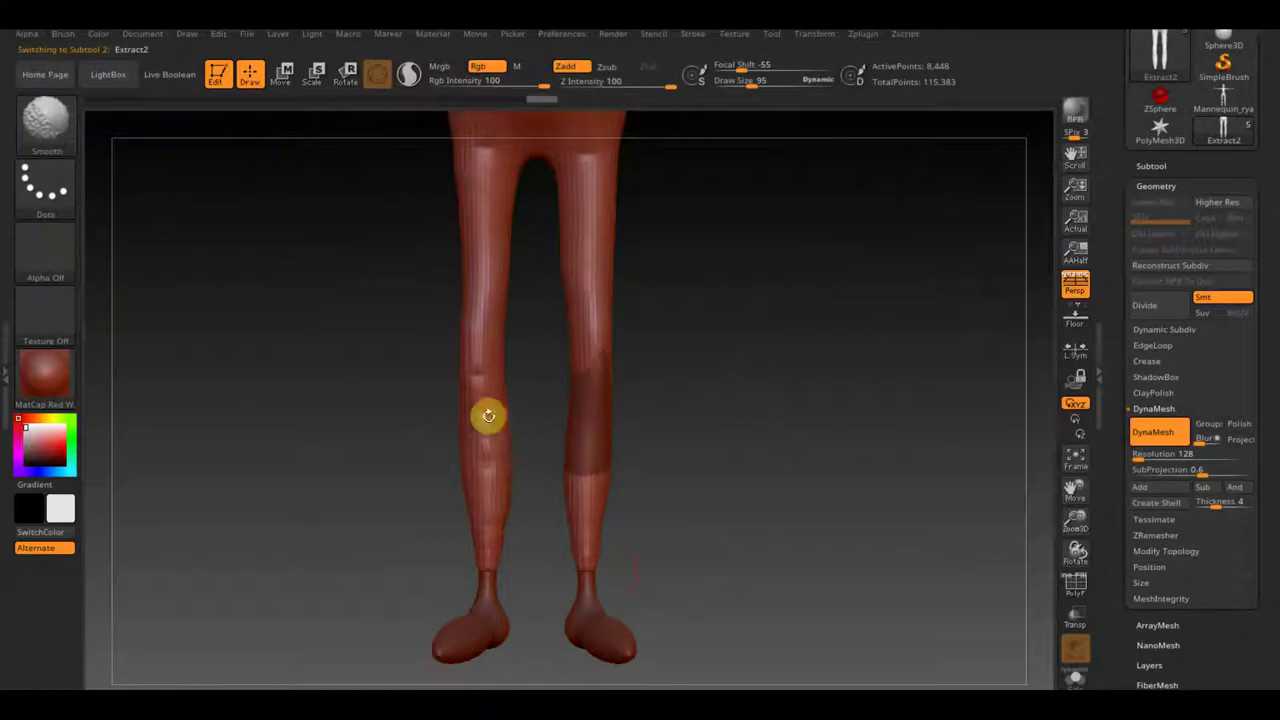
pyautogui.keyDown('alt'); pyautogui.click(582, 560); pyautogui.keyUp('alt')
# Examine Extract2 around the inner thighs from side and front views
pyautogui.moveTo(508, 178)
pyautogui.mouseDown()
pyautogui.moveTo(571, 449)
pyautogui.moveTo(674, 377)
pyautogui.mouseUp()
pyautogui.keyDown('alt'); pyautogui.click(560, 420); pyautogui.keyUp('alt')
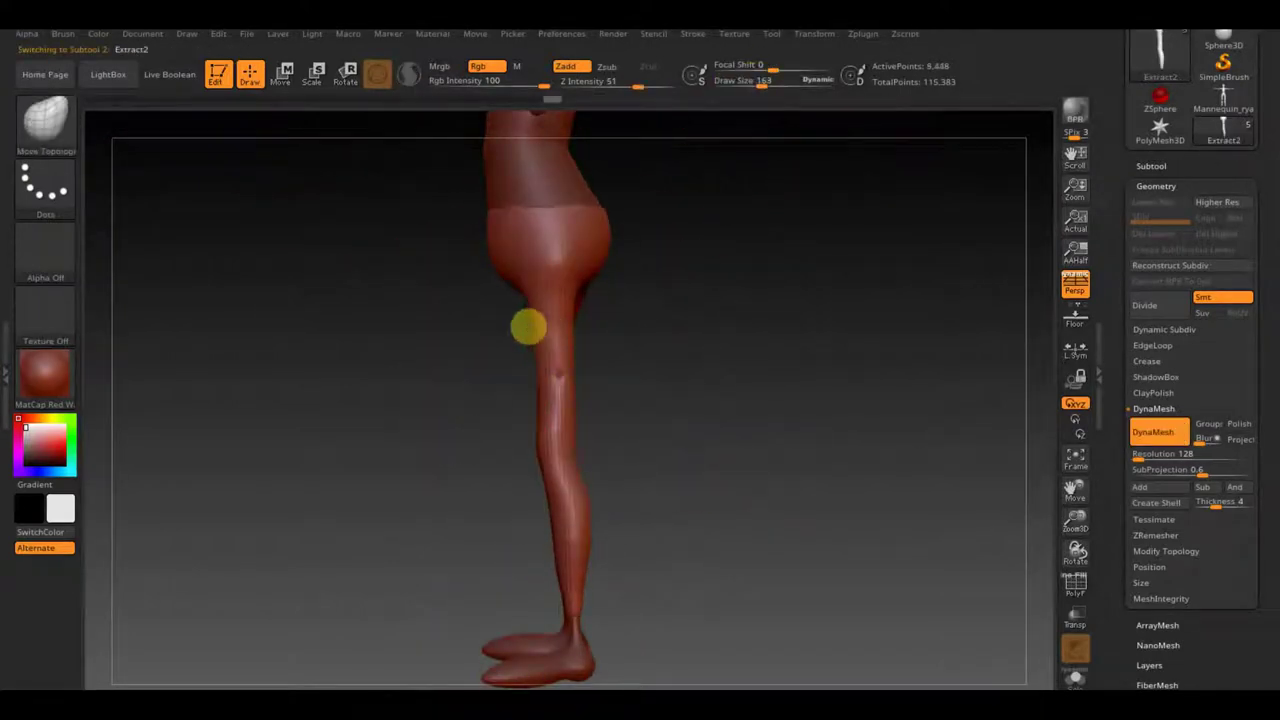
pyautogui.moveTo(503, 270)
pyautogui.mouseDown()
pyautogui.moveTo(563, 303)
pyautogui.moveTo(749, 83)
pyautogui.mouseUp()
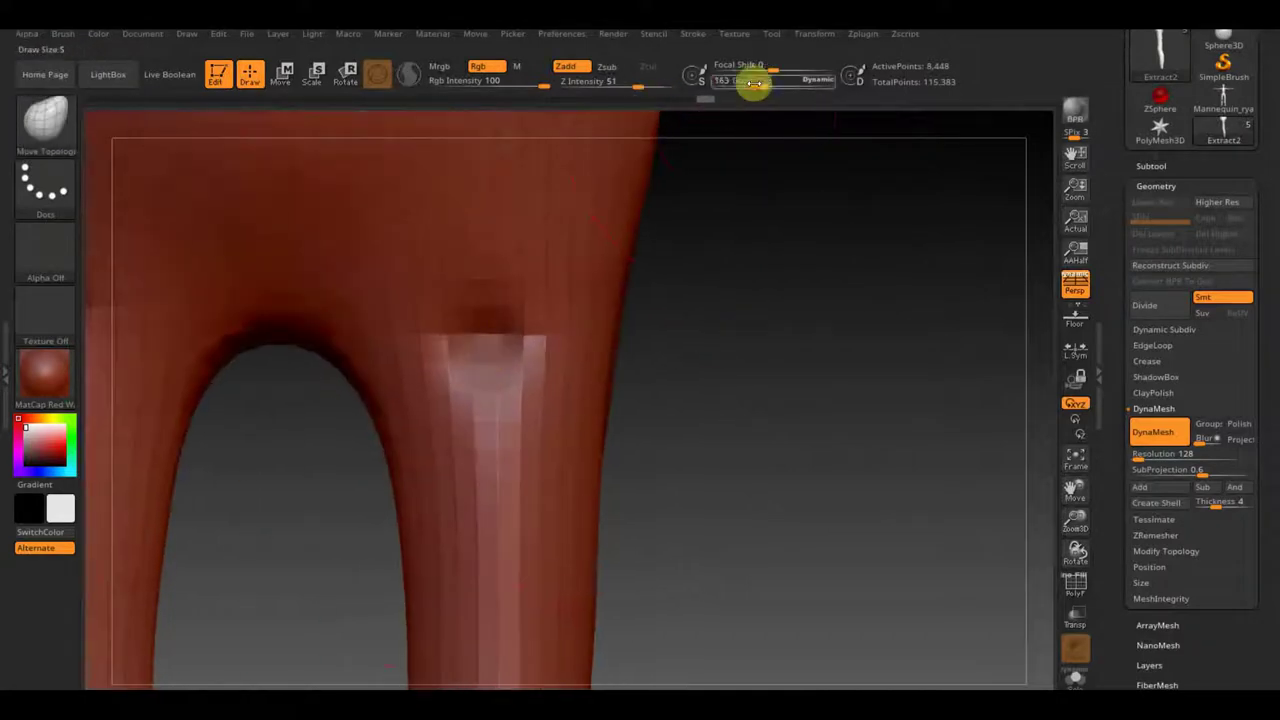
pyautogui.moveTo(797, 553)
pyautogui.keyDown('alt'); pyautogui.mouseDown()
pyautogui.moveTo(691, 380)
pyautogui.moveTo(571, 377)
pyautogui.mouseUp(); pyautogui.keyUp('alt')
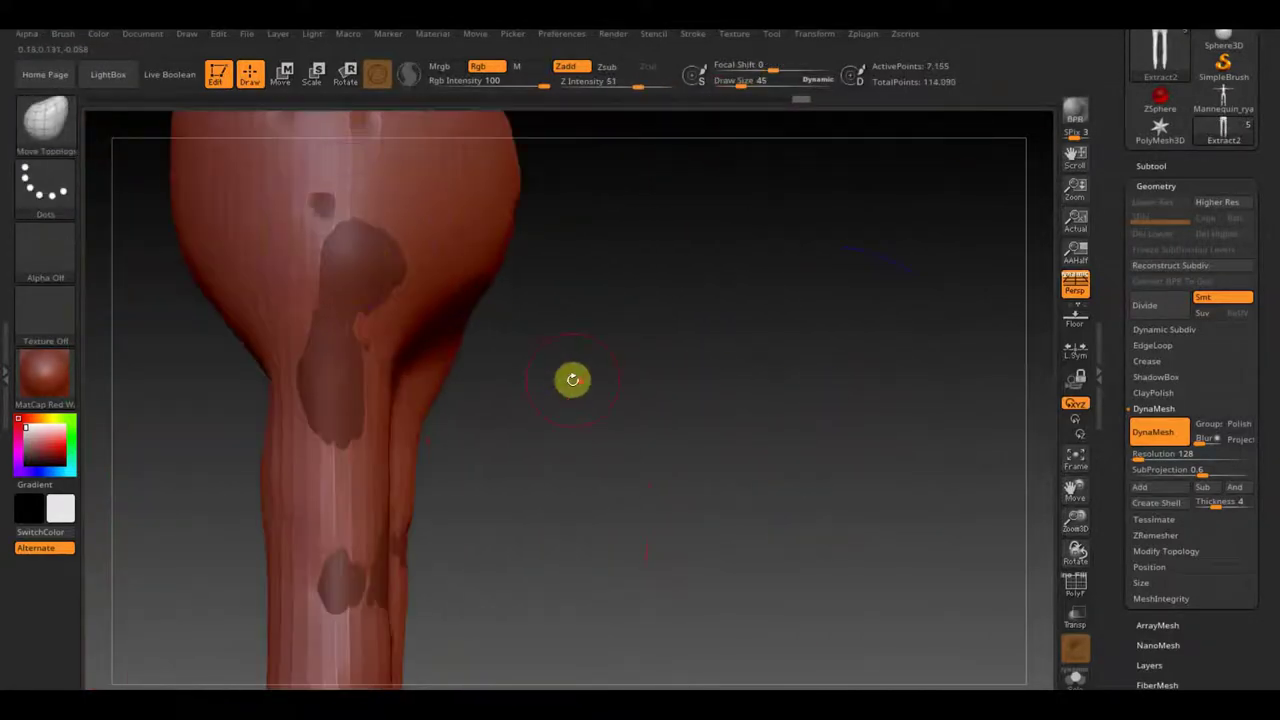
pyautogui.click(426, 363)
pyautogui.moveTo(426, 363); pyautogui.dragTo(704, 128)
pyautogui.moveTo(404, 408)
pyautogui.keyDown('shift'); pyautogui.mouseDown()
pyautogui.moveTo(651, 406)
pyautogui.moveTo(700, 486)
pyautogui.moveTo(709, 466)
pyautogui.mouseUp(); pyautogui.keyUp('shift')
# Make Extract2 active and visible and switch to the Move Topological brush
pyautogui.press('b')
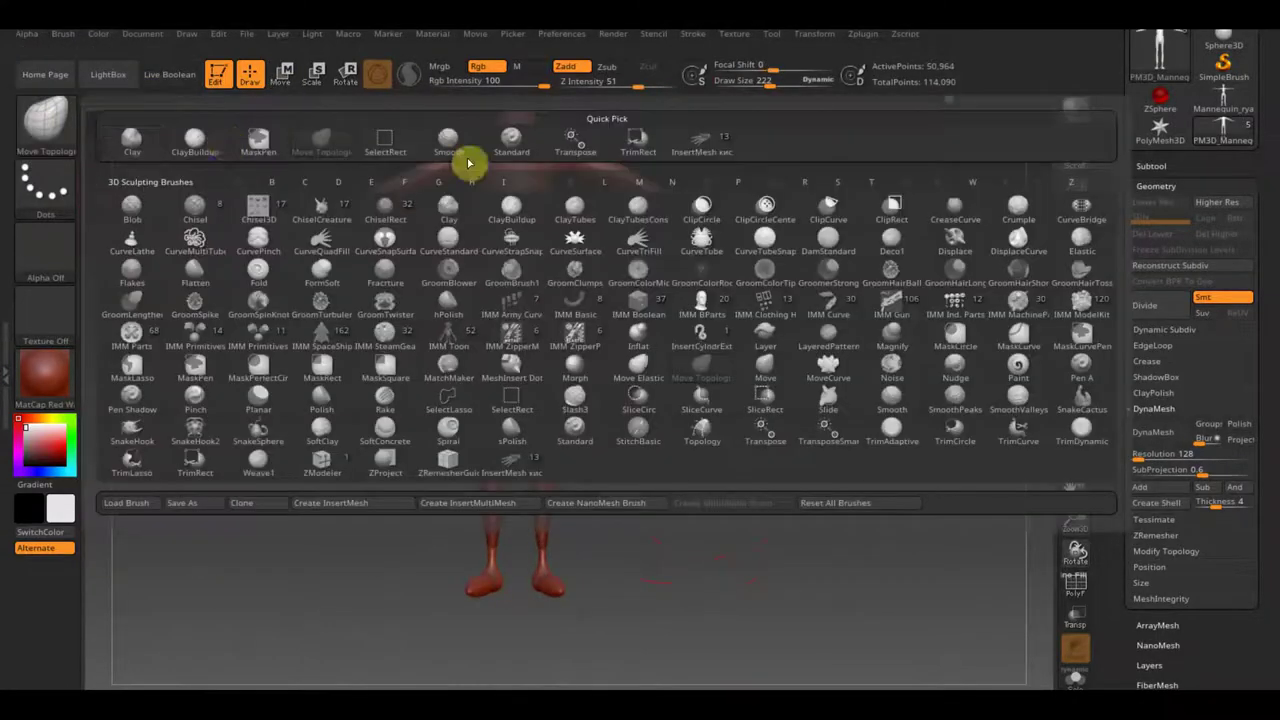
pyautogui.click(223, 137)
pyautogui.click(723, 666)
pyautogui.click(1249, 200)
pyautogui.moveTo(714, 463); pyautogui.dragTo(491, 303)
pyautogui.press('b')
pyautogui.click(334, 154)
pyautogui.moveTo(694, 384)
pyautogui.keyDown('shift'); pyautogui.mouseDown()
pyautogui.moveTo(509, 426)
pyautogui.moveTo(603, 431)
pyautogui.moveTo(449, 471)
pyautogui.moveTo(623, 491)
pyautogui.moveTo(640, 460)
pyautogui.mouseUp(); pyautogui.keyUp('shift')
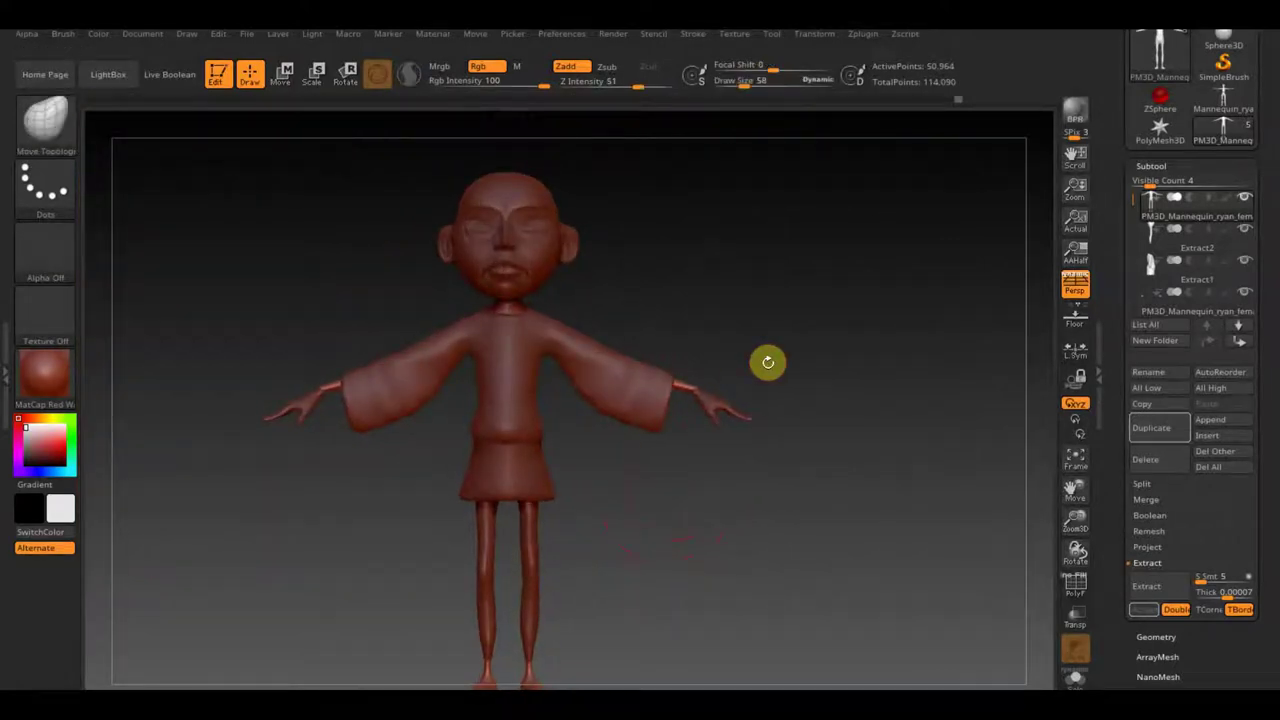
# Hide the head and robe, leaving the body turned to a front view
pyautogui.click(1223, 214)
pyautogui.moveTo(435, 290)
pyautogui.mouseDown(button='right')
pyautogui.moveTo(409, 246)
pyautogui.moveTo(417, 209)
pyautogui.moveTo(549, 117)
pyautogui.moveTo(442, 231)
pyautogui.moveTo(451, 373)
pyautogui.mouseUp(button='right')
pyautogui.moveTo(367, 407)
pyautogui.mouseDown(button='right')
pyautogui.moveTo(414, 423)
pyautogui.moveTo(457, 200)
pyautogui.moveTo(449, 423)
pyautogui.moveTo(382, 281)
pyautogui.mouseUp(button='right')
pyautogui.moveTo(438, 190)
pyautogui.mouseDown(button='right')
pyautogui.moveTo(269, 214)
pyautogui.moveTo(400, 200)
pyautogui.moveTo(643, 403)
pyautogui.moveTo(658, 89)
pyautogui.mouseUp(button='right')
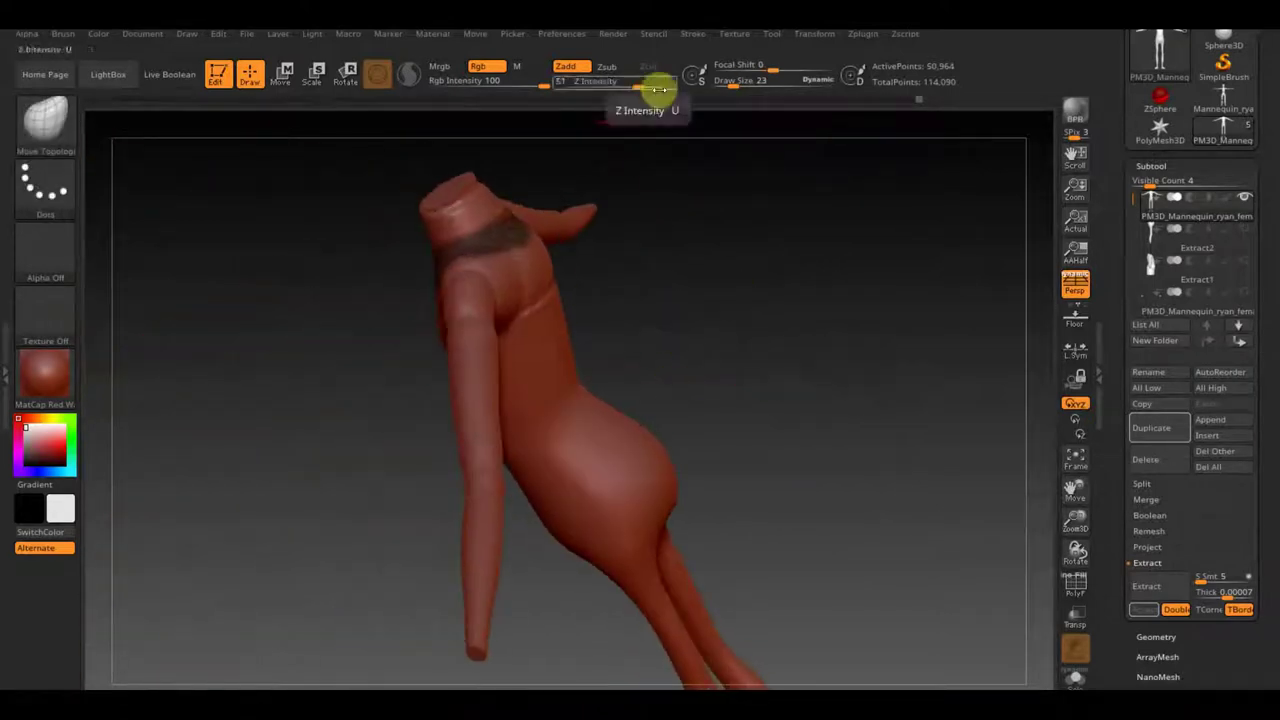
pyautogui.moveTo(438, 253)
pyautogui.mouseDown(button='right')
pyautogui.moveTo(511, 283)
pyautogui.moveTo(486, 371)
pyautogui.moveTo(580, 349)
pyautogui.mouseUp(button='right')
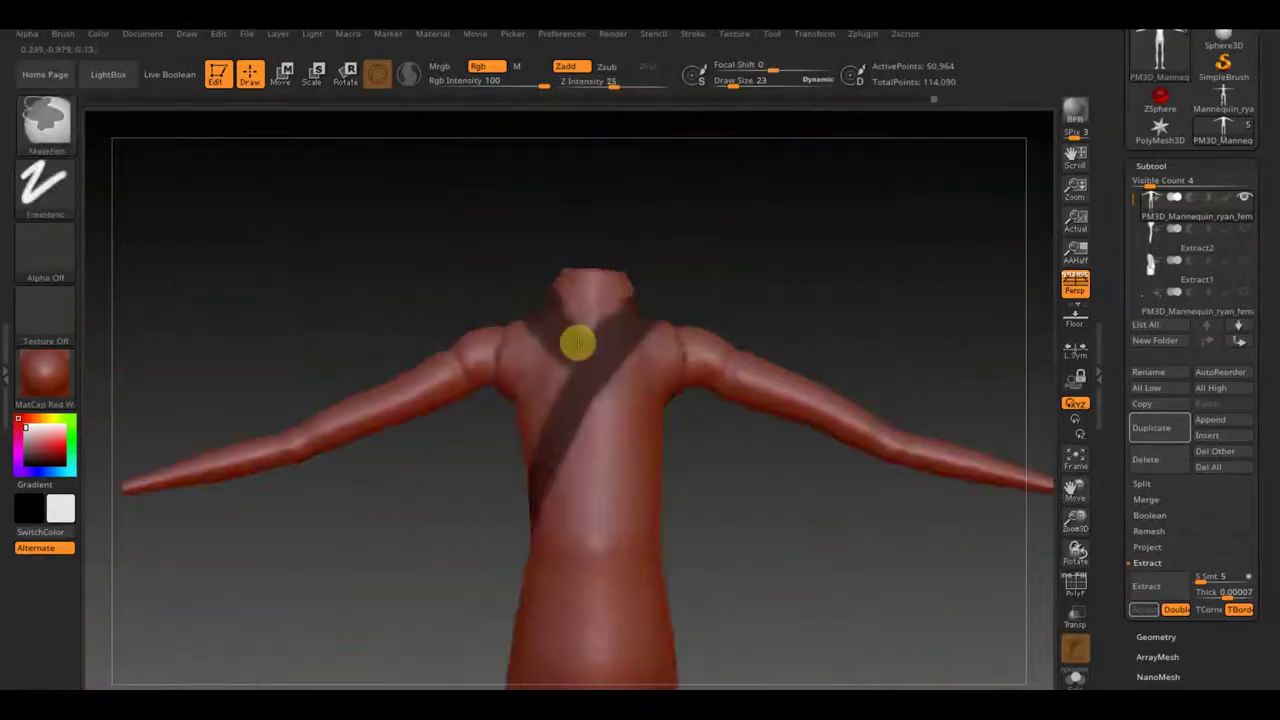
# Extract the masked strap band into a new Extract4 shell
pyautogui.click(1140, 590)
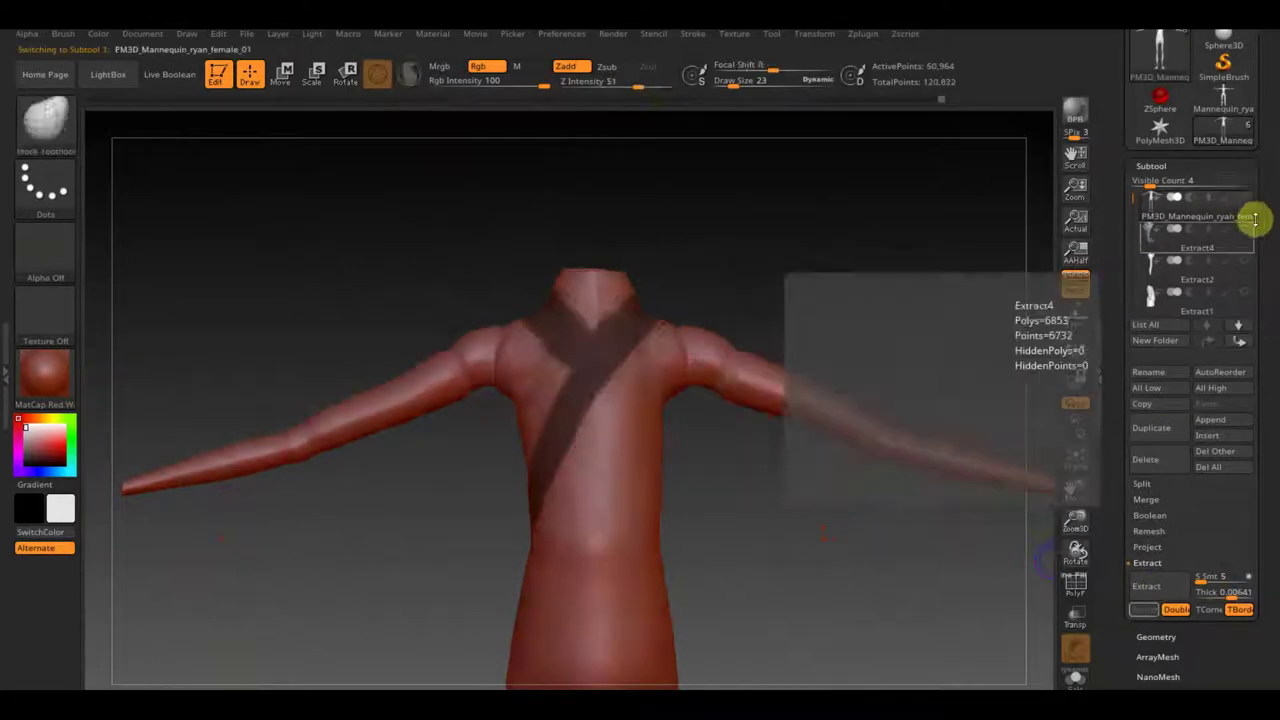
pyautogui.scroll(-5, 1243, 551)
pyautogui.scroll(-5, 1171, 331)
pyautogui.scroll(-5, 1166, 380)
pyautogui.moveTo(1190, 244); pyautogui.dragTo(1210, 249)
# Move the Extract4 sash into place across the chest and DynaMesh it evenly
pyautogui.moveTo(900, 300); pyautogui.dragTo(797, 260)
pyautogui.press('w')
pyautogui.moveTo(700, 460); pyautogui.dragTo(820, 463)
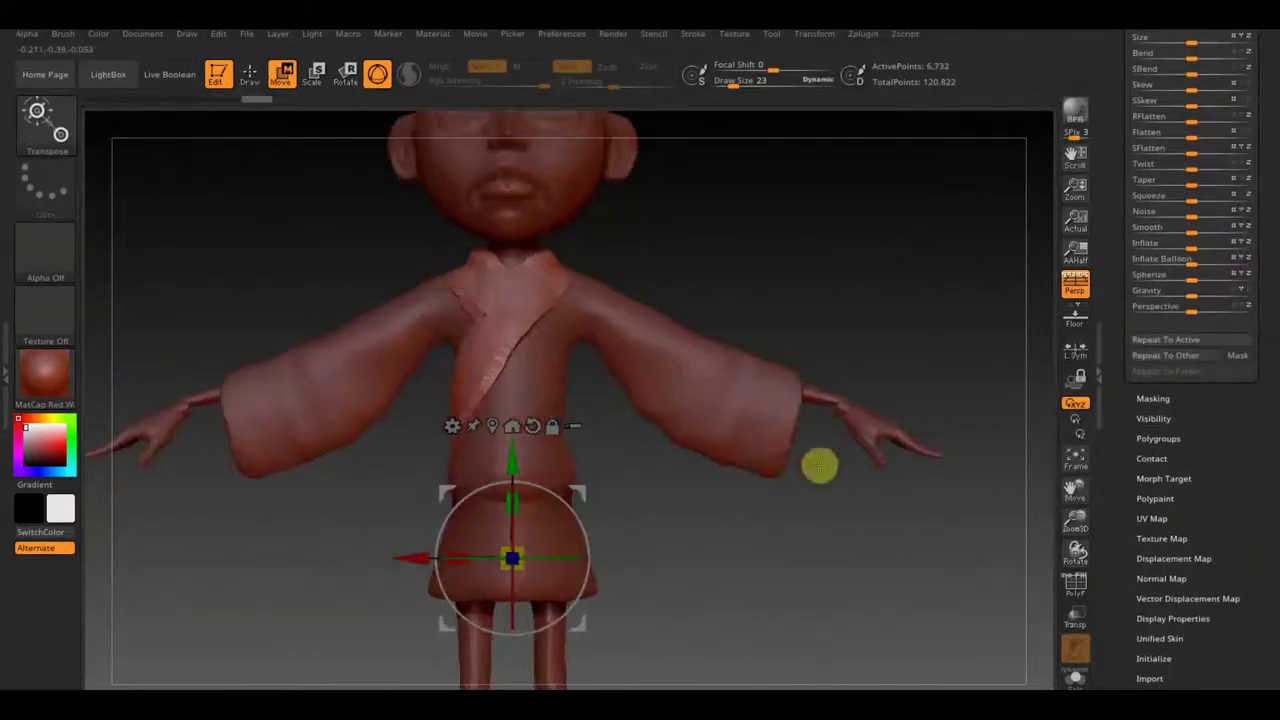
pyautogui.press('q')
pyautogui.scroll(10, 1166, 508)
pyautogui.click(1152, 528)
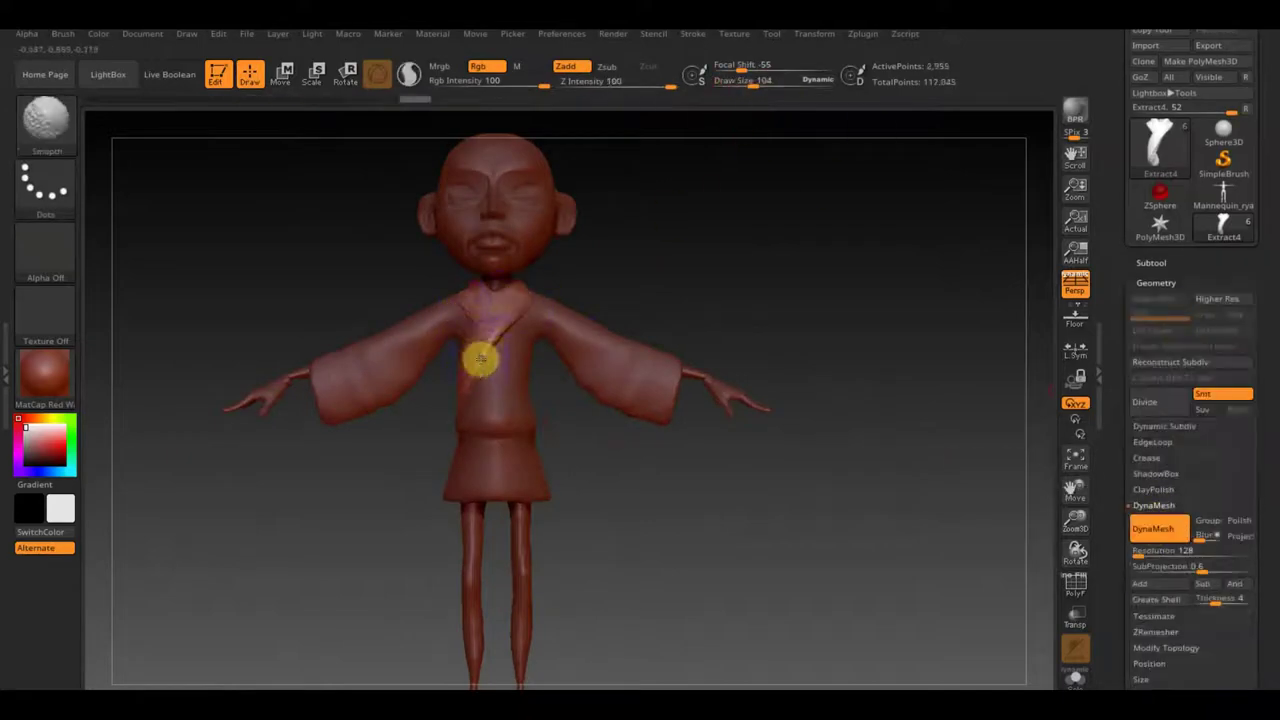
# Sculpt the robe's crossed collar with the Standard and Move Topological brushes
pyautogui.press('b')
pyautogui.click(277, 137)
pyautogui.moveTo(479, 285)
pyautogui.mouseDown()
pyautogui.moveTo(489, 503)
pyautogui.moveTo(289, 300)
pyautogui.moveTo(705, 220)
pyautogui.moveTo(780, 254)
pyautogui.moveTo(566, 292)
pyautogui.mouseUp()
pyautogui.moveTo(441, 214); pyautogui.dragTo(718, 62)
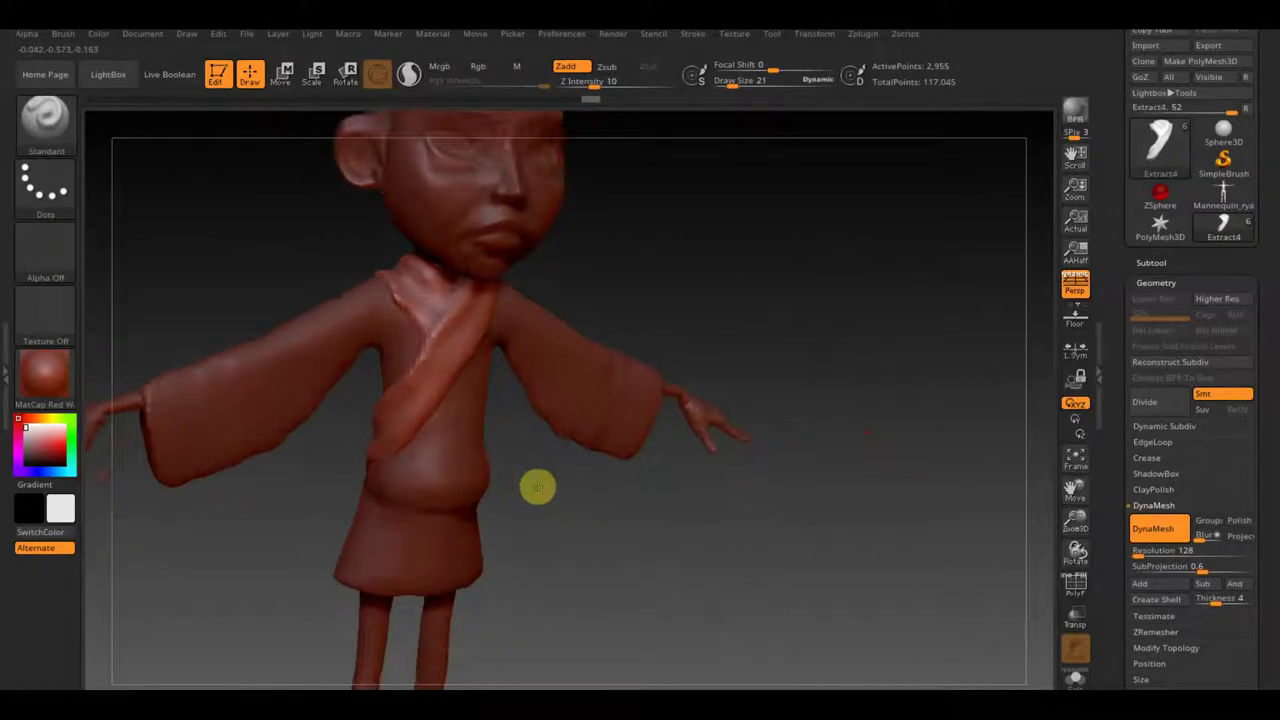
pyautogui.press('b')
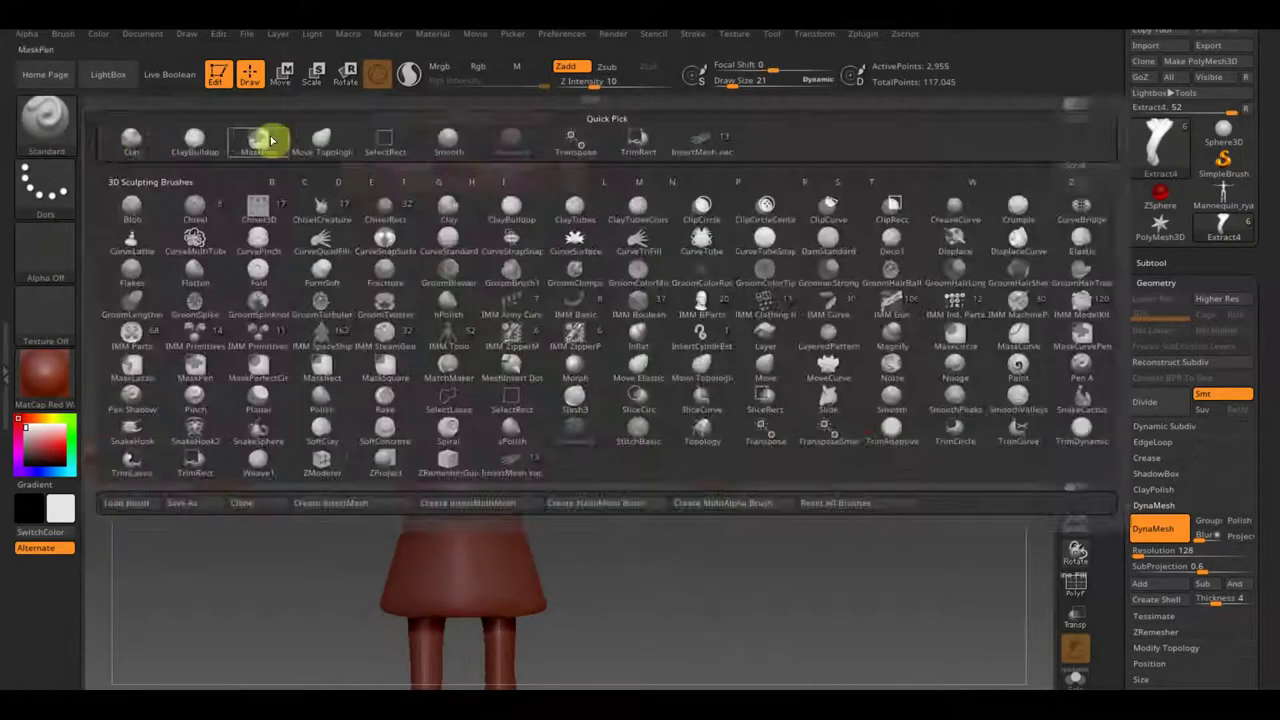
pyautogui.press('m')
pyautogui.press('t')
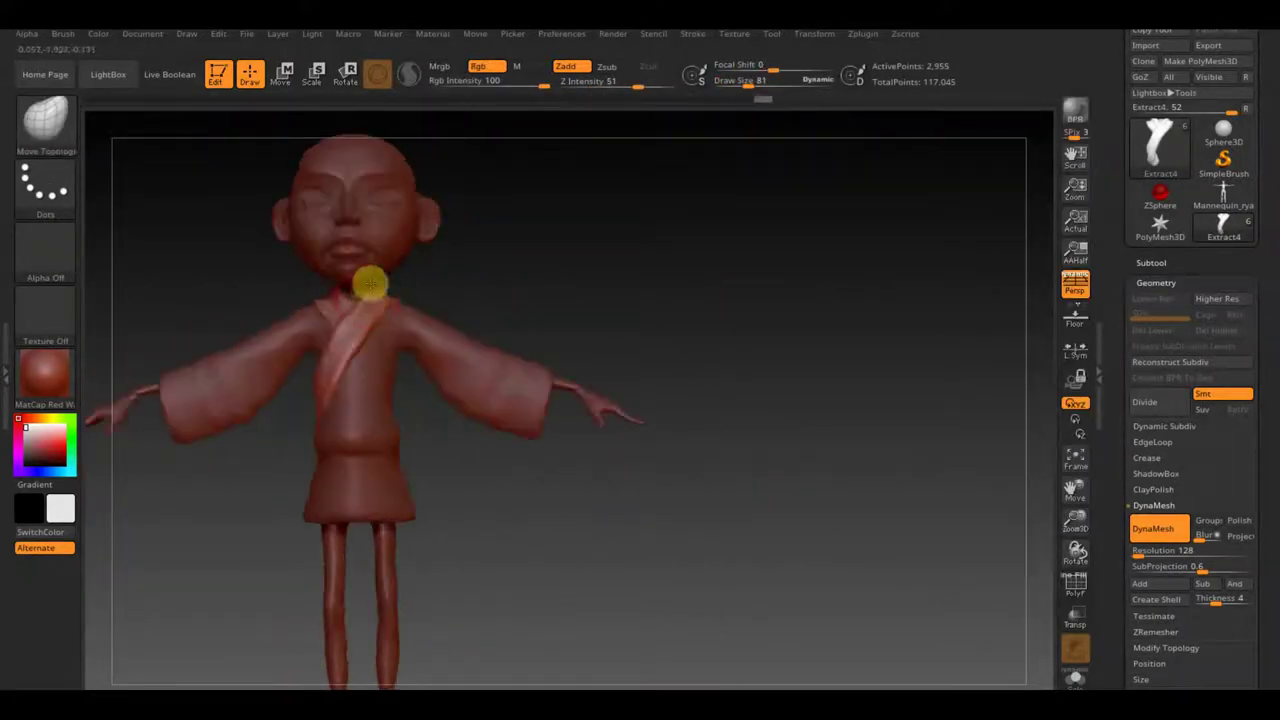
pyautogui.moveTo(383, 309)
pyautogui.mouseDown(button='right')
pyautogui.moveTo(480, 294)
pyautogui.moveTo(355, 297)
pyautogui.mouseUp(button='right')
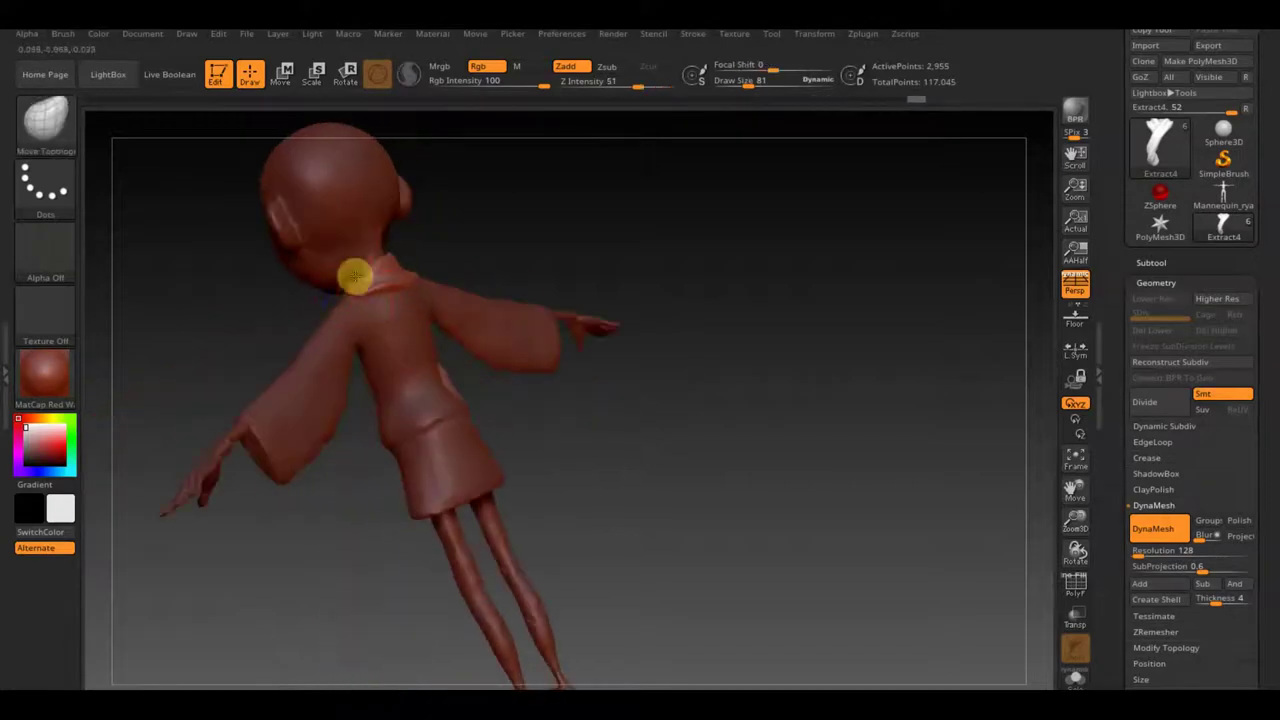
pyautogui.moveTo(530, 560)
pyautogui.keyDown('ctrl'); pyautogui.mouseDown(button='right')
pyautogui.moveTo(609, 471)
pyautogui.moveTo(622, 400)
pyautogui.moveTo(697, 457)
pyautogui.moveTo(429, 337)
pyautogui.moveTo(562, 347)
pyautogui.moveTo(571, 389)
pyautogui.moveTo(686, 449)
pyautogui.mouseUp(button='right'); pyautogui.keyUp('ctrl')
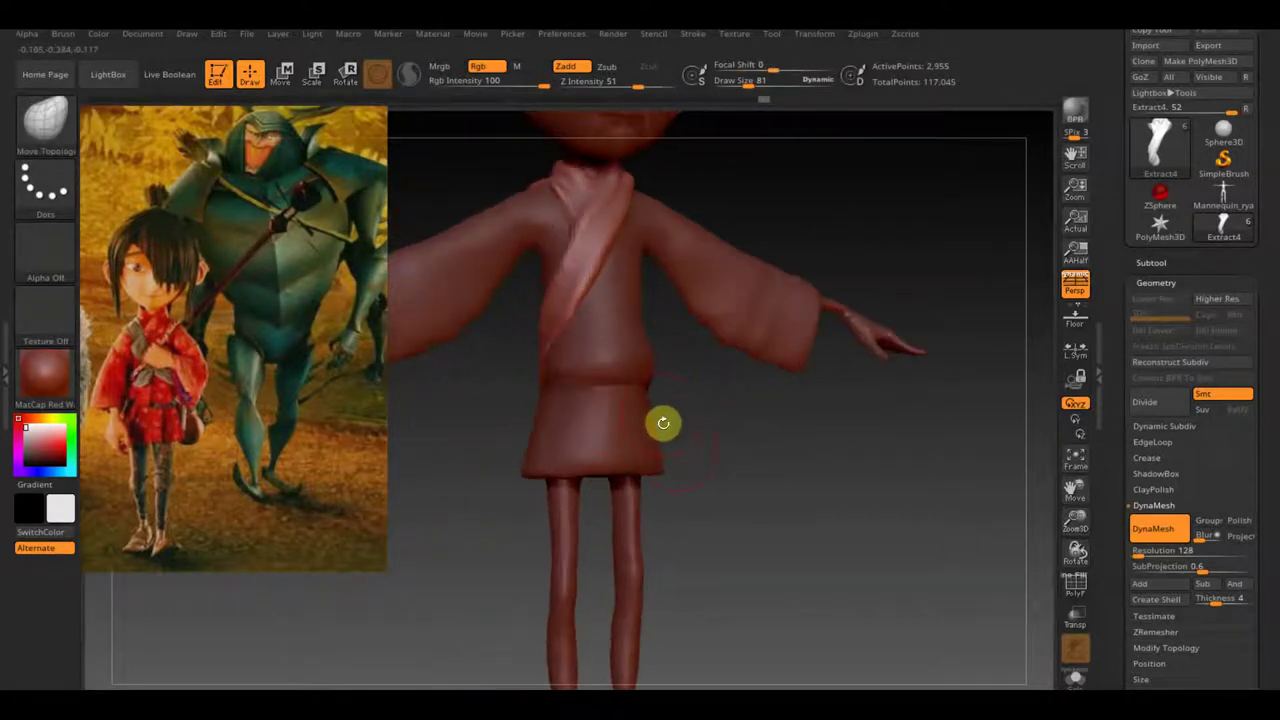
# Select the Extract1 robe piece and refine its folds against the reference image
pyautogui.keyDown('alt'); pyautogui.click(543, 377); pyautogui.keyUp('alt')
pyautogui.moveTo(543, 377)
pyautogui.keyDown('ctrl'); pyautogui.mouseDown(button='right')
pyautogui.moveTo(678, 380)
pyautogui.moveTo(631, 317)
pyautogui.moveTo(654, 403)
pyautogui.moveTo(630, 396)
pyautogui.mouseUp(button='right'); pyautogui.keyUp('ctrl')
pyautogui.moveTo(540, 397); pyautogui.dragTo(555, 482, button='right')
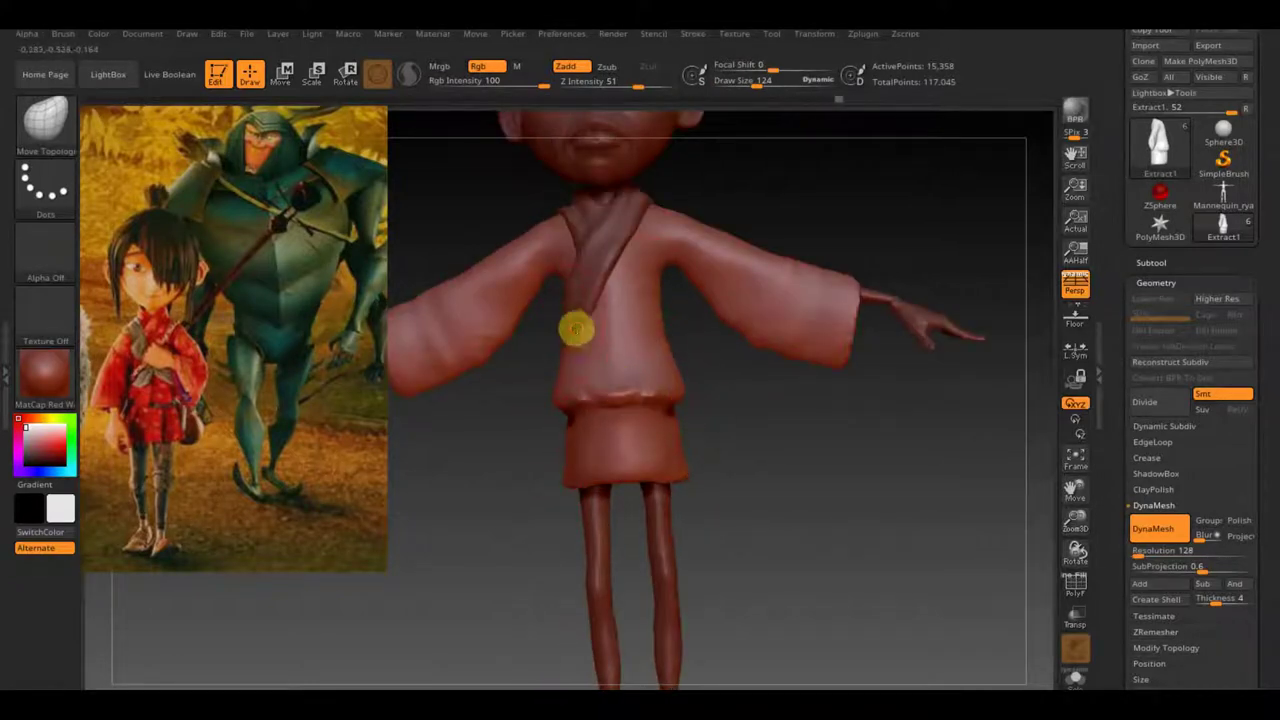
pyautogui.moveTo(678, 228); pyautogui.dragTo(822, 471, button='right')
pyautogui.moveTo(713, 405)
pyautogui.mouseDown(button='right')
pyautogui.moveTo(557, 374)
pyautogui.moveTo(751, 491)
pyautogui.moveTo(624, 485)
pyautogui.moveTo(797, 477)
pyautogui.moveTo(717, 500)
pyautogui.moveTo(783, 517)
pyautogui.moveTo(848, 441)
pyautogui.moveTo(768, 420)
pyautogui.mouseUp(button='right')
# Load the XMD_Hair strip brush set from the hair brush folder
pyautogui.click(934, 443)
pyautogui.click(56, 136)
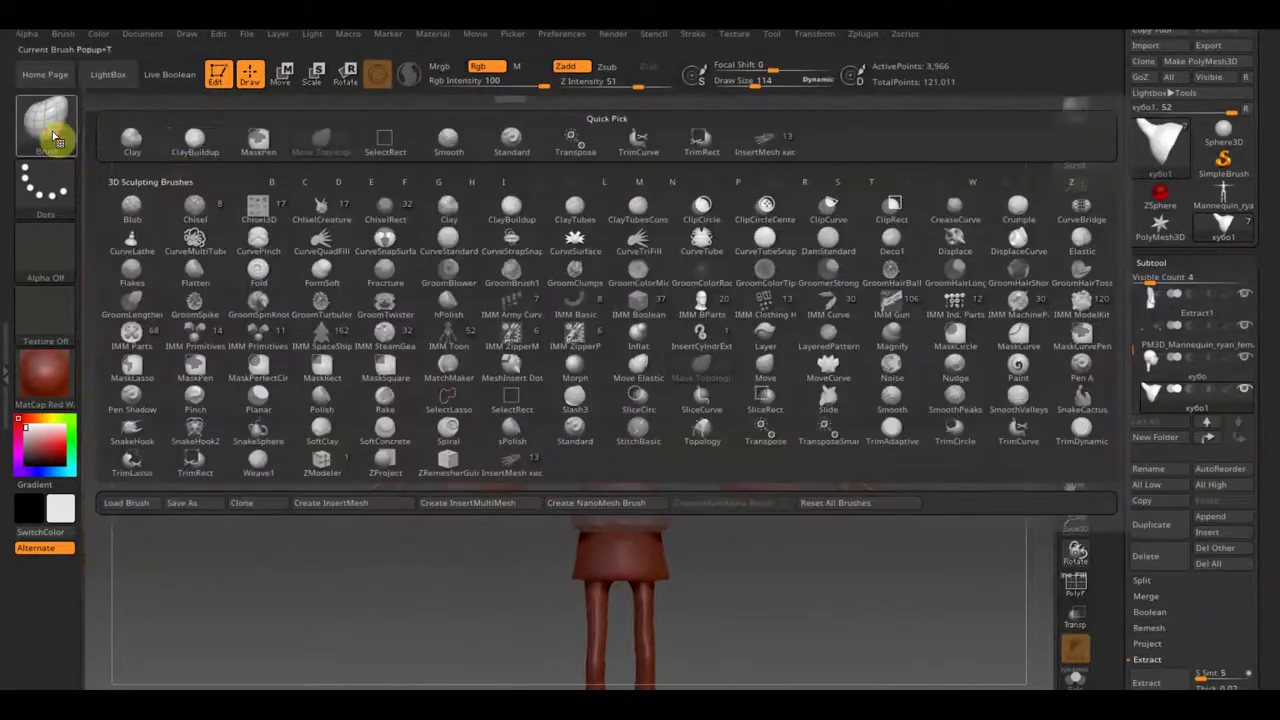
pyautogui.click(148, 509)
pyautogui.doubleClick(371, 323)
pyautogui.doubleClick(320, 229)
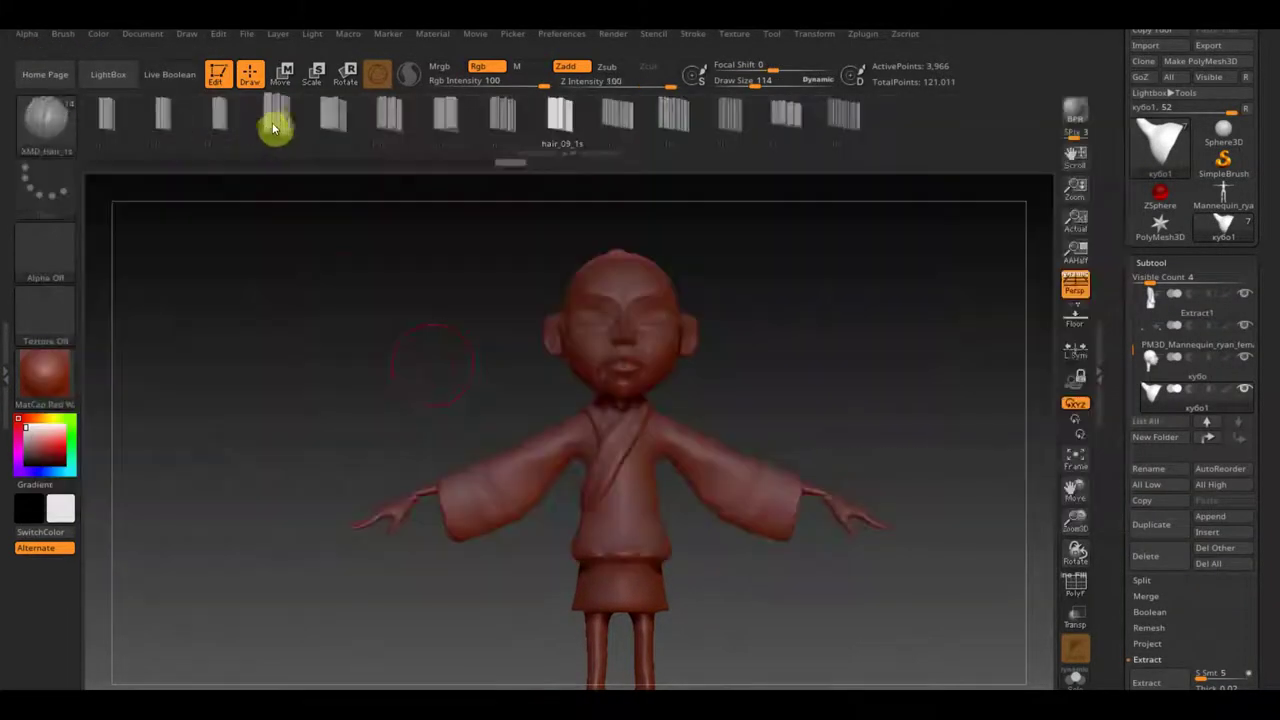
# Draw curving hair strips over the side of the head and check them from several angles
pyautogui.keyDown('alt'); pyautogui.click(665, 265); pyautogui.keyUp('alt')
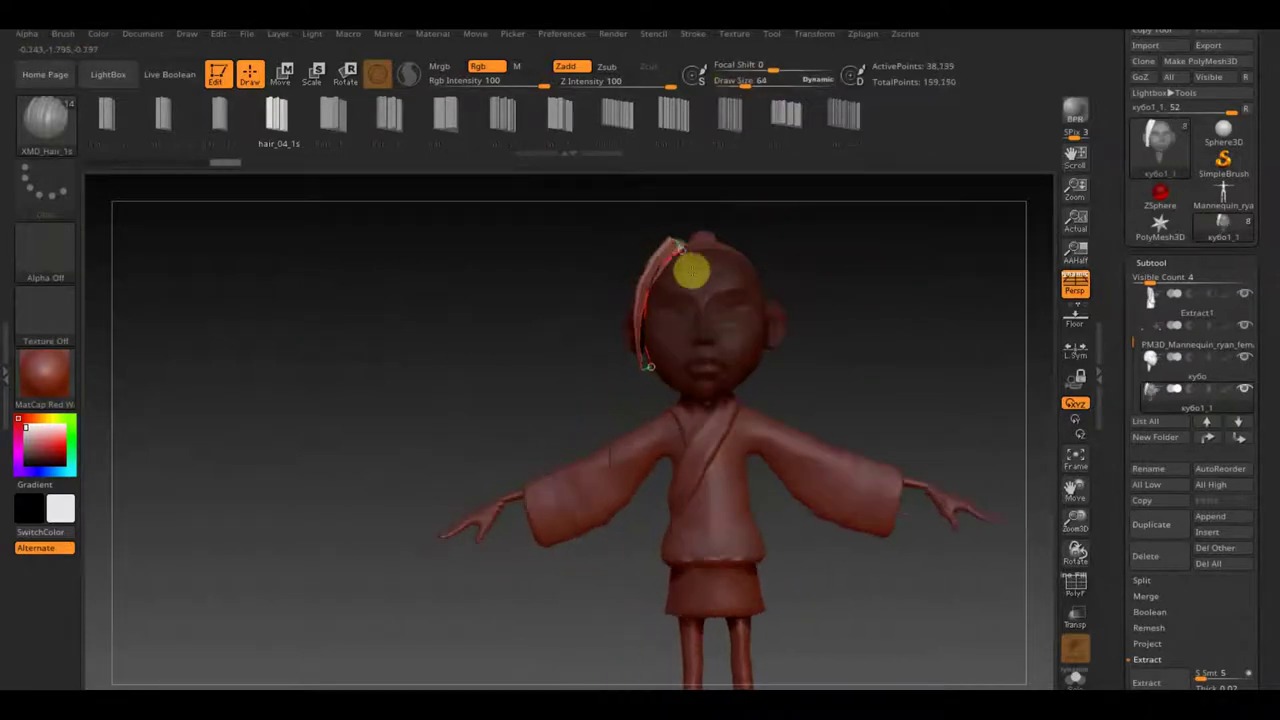
pyautogui.moveTo(784, 304); pyautogui.dragTo(900, 329)
pyautogui.moveTo(803, 320)
pyautogui.mouseDown()
pyautogui.moveTo(757, 360)
pyautogui.moveTo(811, 426)
pyautogui.moveTo(790, 285)
pyautogui.moveTo(686, 380)
pyautogui.moveTo(903, 280)
pyautogui.moveTo(698, 270)
pyautogui.mouseUp()
pyautogui.moveTo(671, 368)
pyautogui.mouseDown()
pyautogui.moveTo(823, 346)
pyautogui.moveTo(843, 423)
pyautogui.moveTo(877, 429)
pyautogui.moveTo(845, 403)
pyautogui.mouseUp()
pyautogui.moveTo(720, 290)
pyautogui.mouseDown()
pyautogui.moveTo(703, 323)
pyautogui.moveTo(729, 260)
pyautogui.moveTo(863, 338)
pyautogui.moveTo(661, 361)
pyautogui.mouseUp()
pyautogui.moveTo(743, 330)
pyautogui.mouseDown()
pyautogui.moveTo(654, 246)
pyautogui.moveTo(811, 331)
pyautogui.moveTo(980, 380)
pyautogui.mouseUp()
pyautogui.moveTo(1040, 415); pyautogui.dragTo(846, 420)
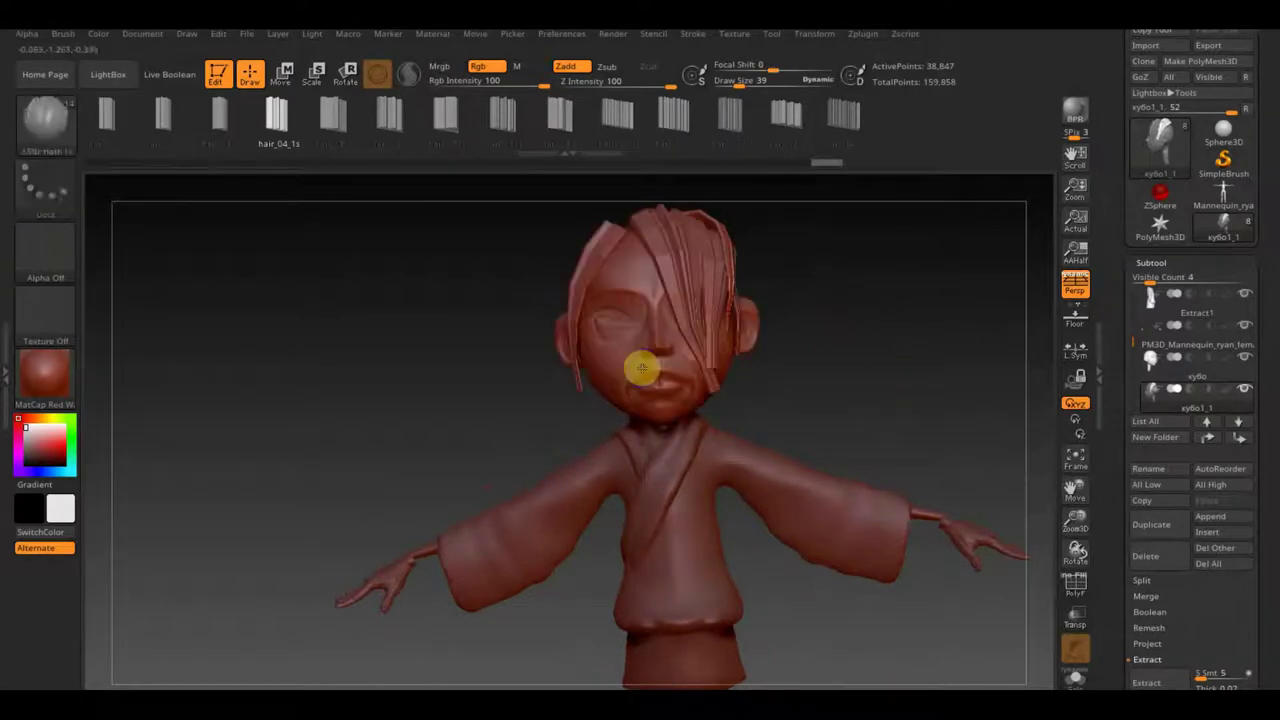
pyautogui.click(1152, 300)
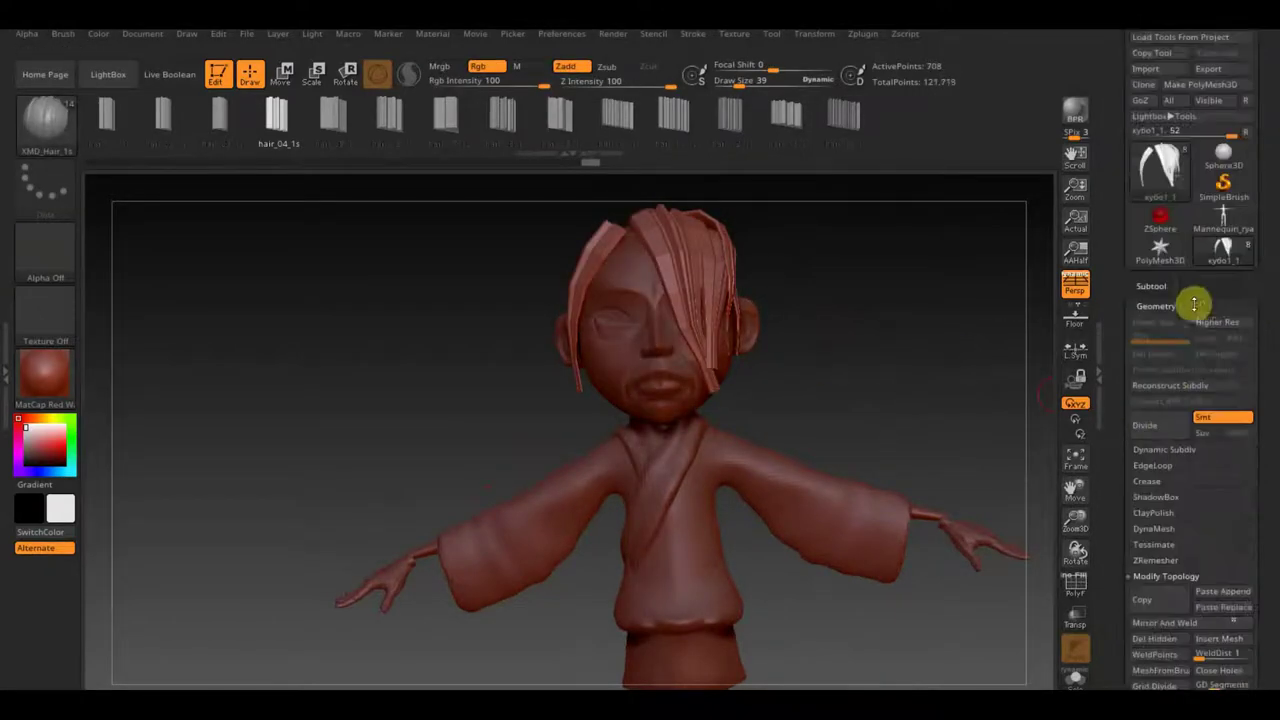
# Draw more hair strips across the forehead and sides of the head
pyautogui.click(1190, 295)
pyautogui.moveTo(1010, 420); pyautogui.dragTo(900, 352)
pyautogui.moveTo(601, 228)
pyautogui.mouseDown()
pyautogui.moveTo(729, 280)
pyautogui.moveTo(894, 297)
pyautogui.moveTo(566, 494)
pyautogui.moveTo(667, 360)
pyautogui.mouseUp()
pyautogui.moveTo(744, 357)
pyautogui.mouseDown()
pyautogui.moveTo(809, 331)
pyautogui.moveTo(660, 320)
pyautogui.moveTo(831, 357)
pyautogui.moveTo(580, 413)
pyautogui.moveTo(840, 363)
pyautogui.moveTo(457, 397)
pyautogui.moveTo(691, 294)
pyautogui.moveTo(456, 405)
pyautogui.moveTo(486, 331)
pyautogui.moveTo(660, 451)
pyautogui.moveTo(589, 246)
pyautogui.moveTo(456, 462)
pyautogui.moveTo(426, 286)
pyautogui.moveTo(453, 284)
pyautogui.mouseUp()
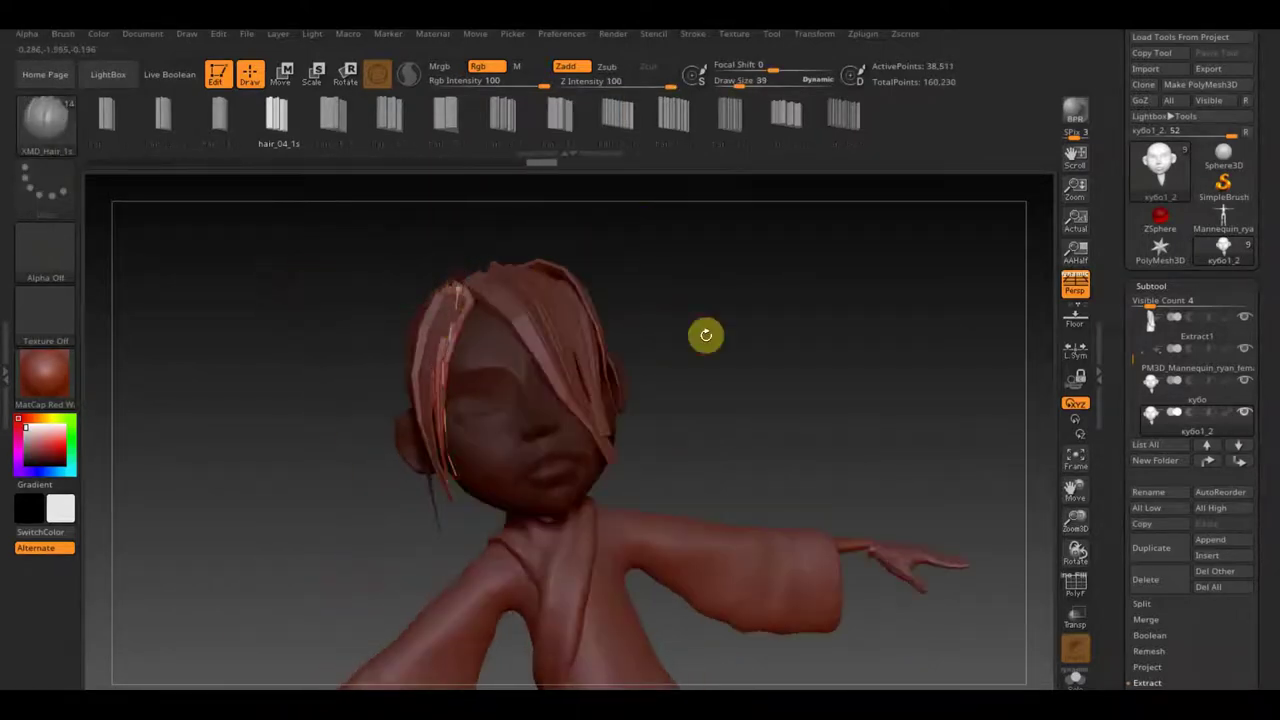
pyautogui.moveTo(706, 335); pyautogui.dragTo(523, 457)
pyautogui.click(1257, 621)
pyautogui.moveTo(980, 470)
pyautogui.mouseDown()
pyautogui.moveTo(543, 474)
pyautogui.moveTo(807, 378)
pyautogui.moveTo(677, 286)
pyautogui.moveTo(566, 251)
pyautogui.moveTo(791, 471)
pyautogui.moveTo(563, 307)
pyautogui.mouseUp()
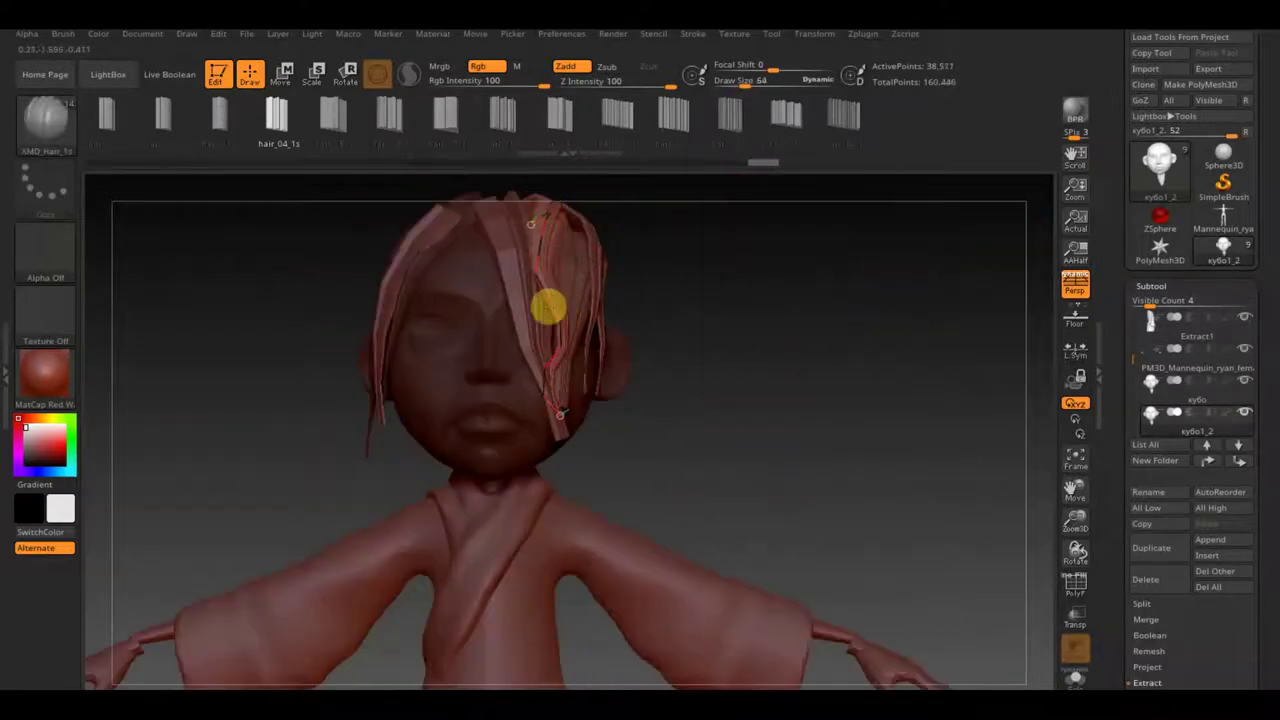
# Check the hair from side and back, then pick the xy6o1_3 part under Extract
pyautogui.moveTo(593, 408)
pyautogui.mouseDown()
pyautogui.moveTo(640, 257)
pyautogui.moveTo(662, 316)
pyautogui.mouseUp()
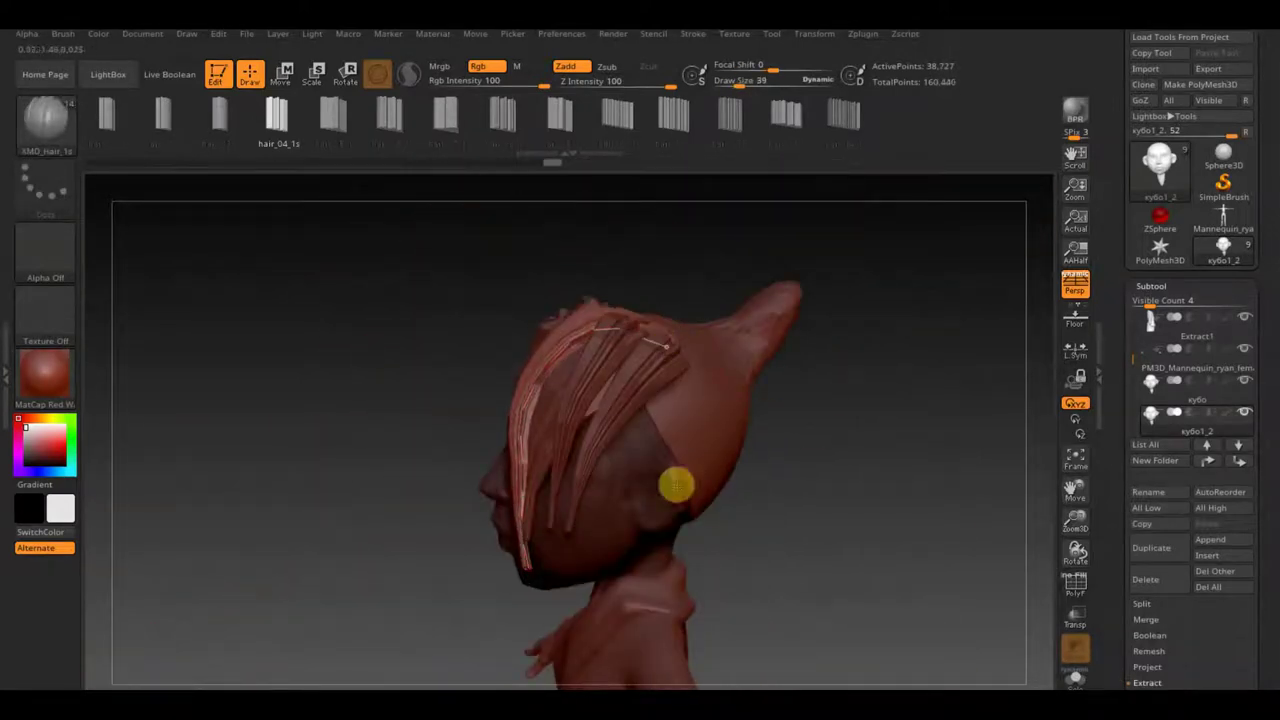
pyautogui.moveTo(813, 429); pyautogui.dragTo(988, 414)
pyautogui.click(1147, 682)
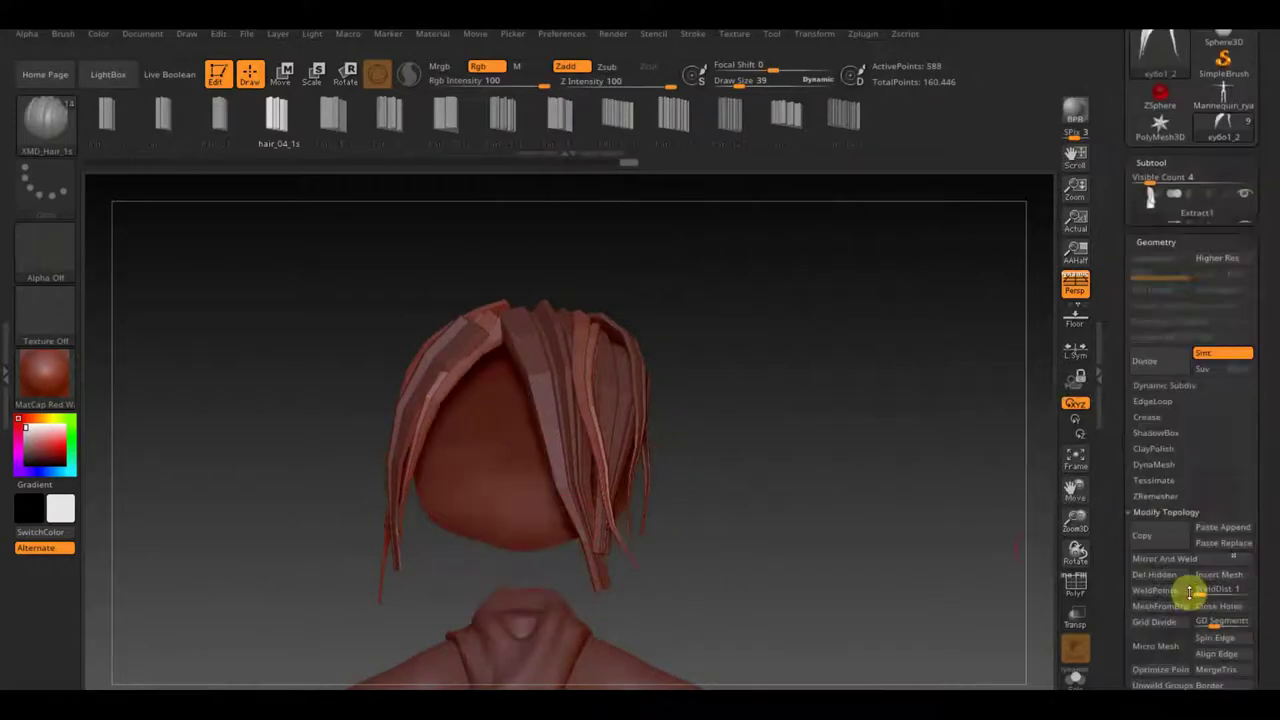
pyautogui.click(1166, 277)
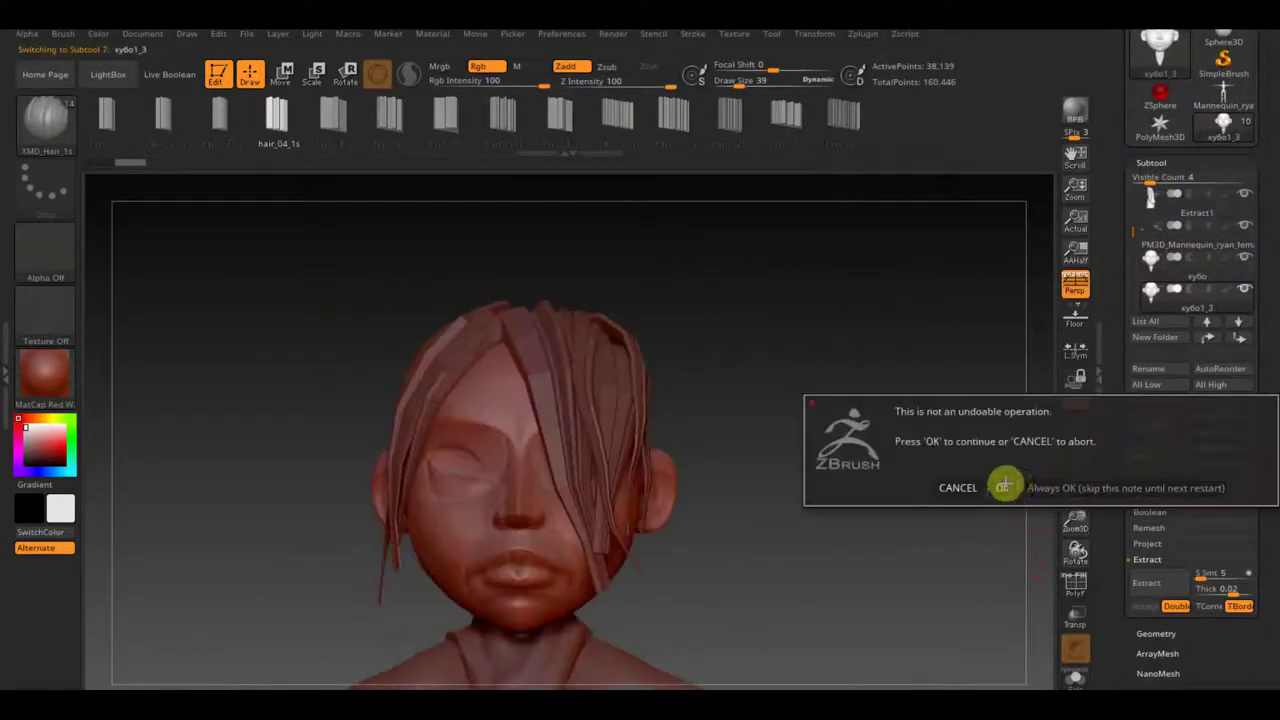
# Confirm the warning and draw wider hair strips over the back of the head
pyautogui.click(1003, 487)
pyautogui.moveTo(760, 480)
pyautogui.mouseDown()
pyautogui.moveTo(908, 477)
pyautogui.moveTo(417, 417)
pyautogui.moveTo(383, 357)
pyautogui.moveTo(423, 351)
pyautogui.mouseUp()
pyautogui.moveTo(308, 344)
pyautogui.mouseDown()
pyautogui.moveTo(649, 331)
pyautogui.moveTo(811, 349)
pyautogui.moveTo(476, 290)
pyautogui.moveTo(531, 309)
pyautogui.moveTo(483, 320)
pyautogui.moveTo(772, 246)
pyautogui.mouseUp()
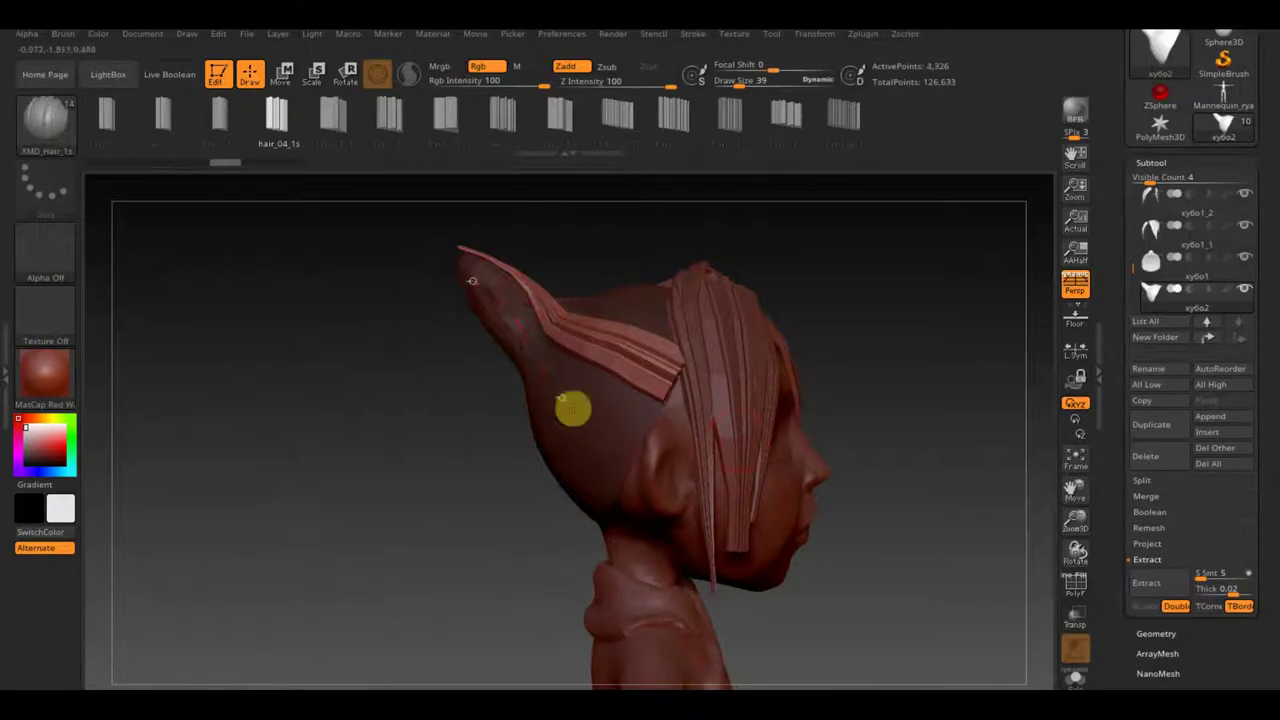
pyautogui.moveTo(752, 87); pyautogui.dragTo(752, 85)
pyautogui.moveTo(576, 381)
pyautogui.mouseDown()
pyautogui.moveTo(514, 471)
pyautogui.moveTo(514, 266)
pyautogui.moveTo(689, 463)
pyautogui.moveTo(492, 260)
pyautogui.moveTo(551, 329)
pyautogui.moveTo(902, 492)
pyautogui.mouseUp()
pyautogui.moveTo(674, 462)
pyautogui.mouseDown()
pyautogui.moveTo(541, 320)
pyautogui.moveTo(534, 526)
pyautogui.moveTo(757, 451)
pyautogui.moveTo(603, 254)
pyautogui.moveTo(757, 383)
pyautogui.moveTo(497, 300)
pyautogui.moveTo(606, 509)
pyautogui.moveTo(669, 346)
pyautogui.moveTo(944, 442)
pyautogui.moveTo(514, 463)
pyautogui.mouseUp()
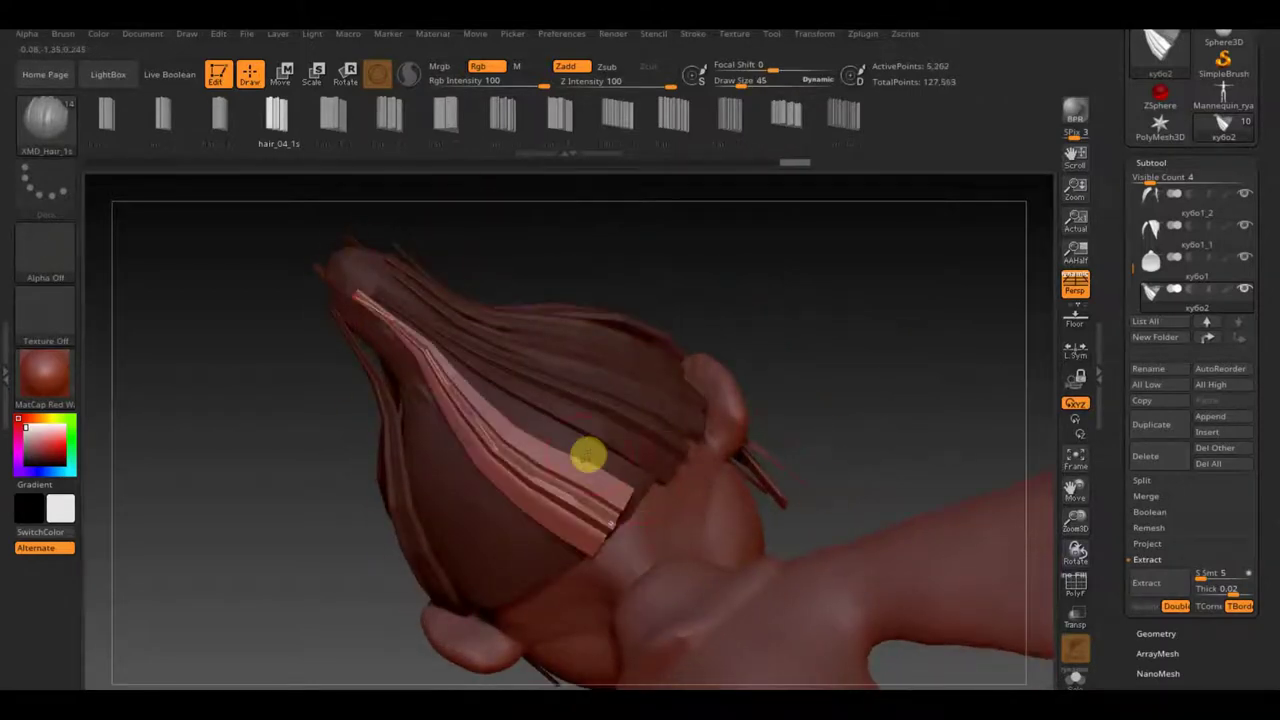
pyautogui.moveTo(543, 543)
pyautogui.mouseDown()
pyautogui.moveTo(488, 435)
pyautogui.moveTo(566, 434)
pyautogui.moveTo(723, 391)
pyautogui.moveTo(591, 391)
pyautogui.moveTo(519, 356)
pyautogui.moveTo(366, 463)
pyautogui.moveTo(519, 478)
pyautogui.mouseUp()
pyautogui.moveTo(846, 478)
pyautogui.mouseDown()
pyautogui.moveTo(543, 466)
pyautogui.moveTo(394, 477)
pyautogui.moveTo(694, 591)
pyautogui.mouseUp()
# Switch to an enlarged Move Topological brush and start pulling the back strips upward
pyautogui.click(1154, 515)
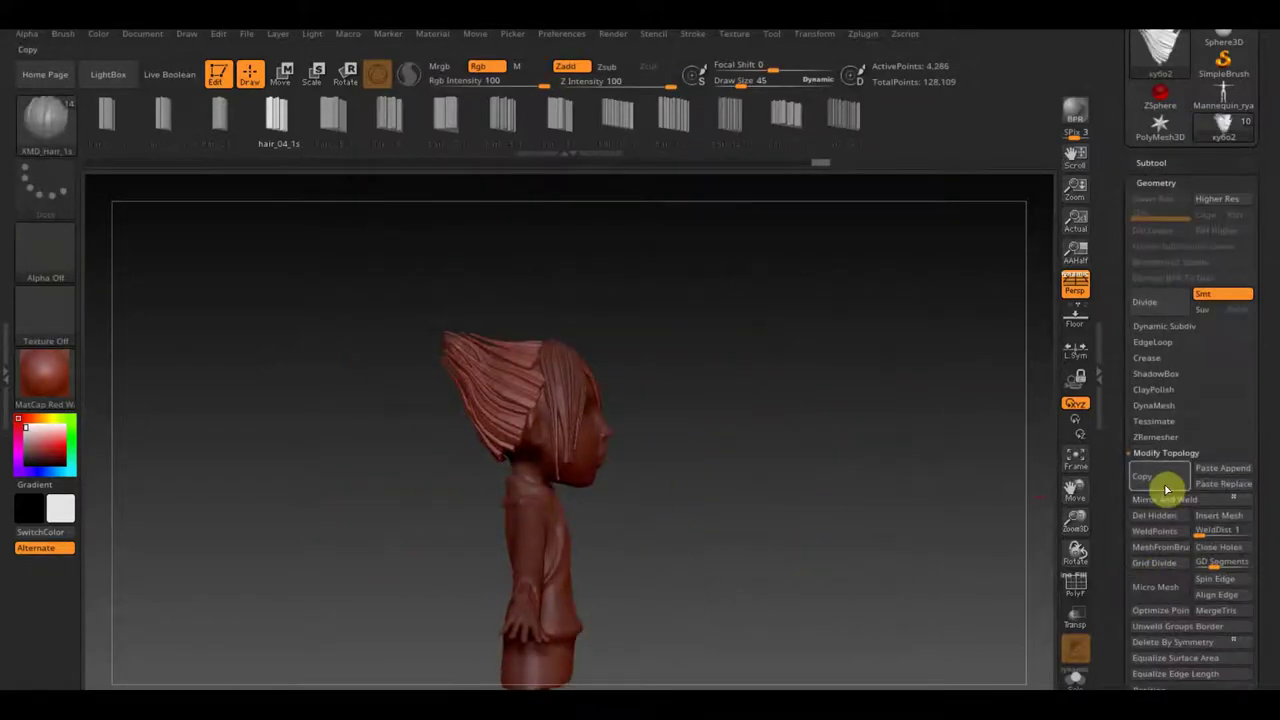
pyautogui.click(66, 114)
pyautogui.press('m')
pyautogui.press('t')
pyautogui.moveTo(740, 86); pyautogui.dragTo(764, 86)
pyautogui.moveTo(517, 354); pyautogui.dragTo(467, 357)
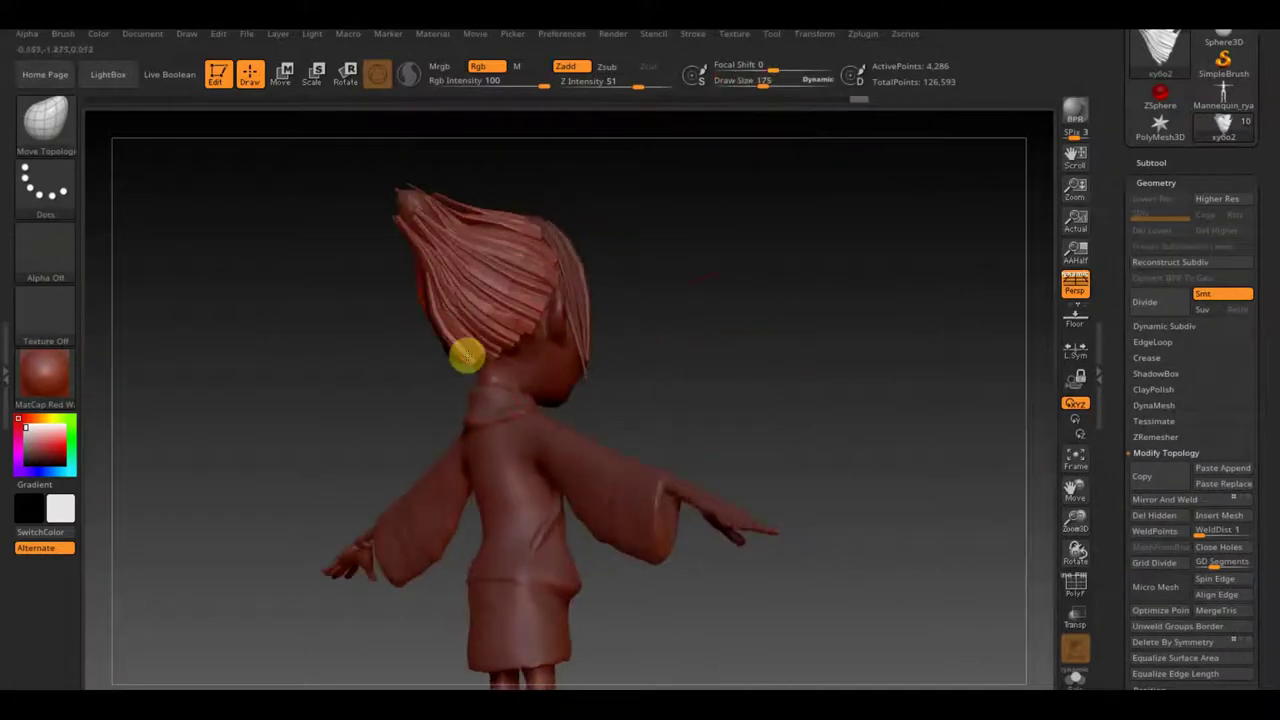
pyautogui.moveTo(553, 379)
pyautogui.mouseDown()
pyautogui.moveTo(434, 337)
pyautogui.moveTo(866, 277)
pyautogui.moveTo(484, 388)
pyautogui.mouseUp()
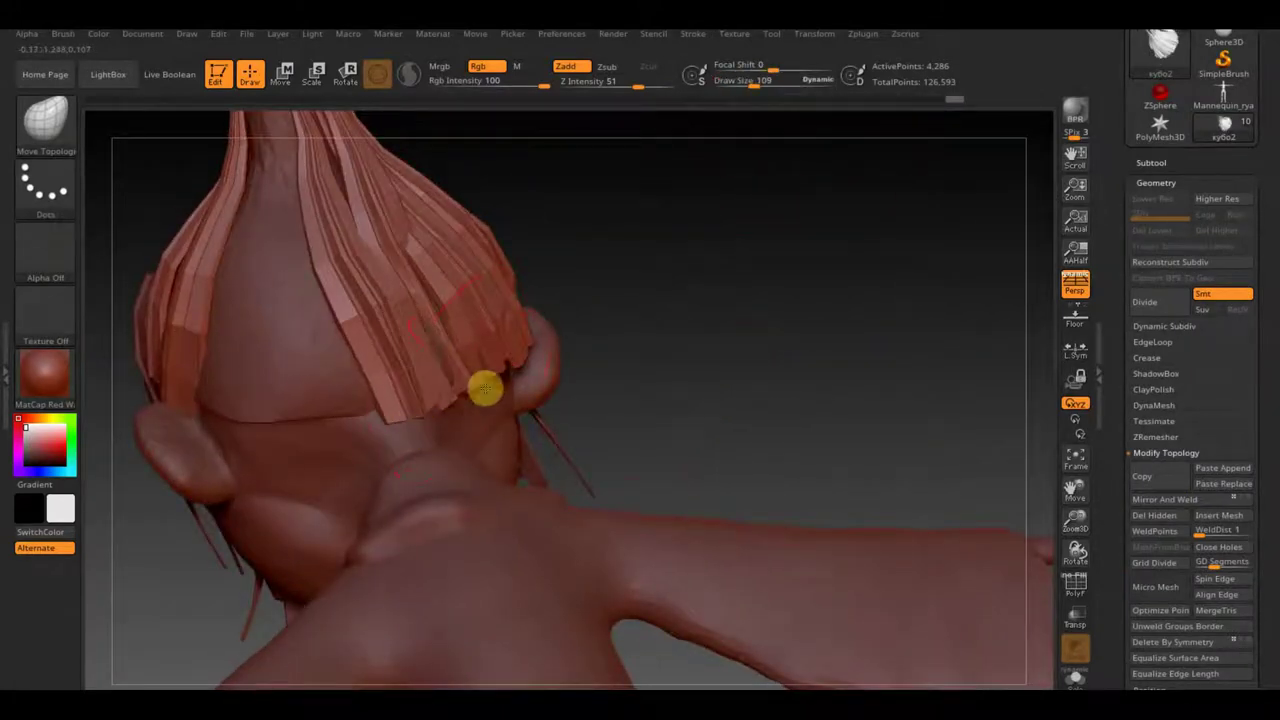
# Shape the back hair strips up into a pointed topknot, checking from side and rear
pyautogui.moveTo(666, 271)
pyautogui.mouseDown()
pyautogui.moveTo(480, 400)
pyautogui.moveTo(591, 358)
pyautogui.mouseUp()
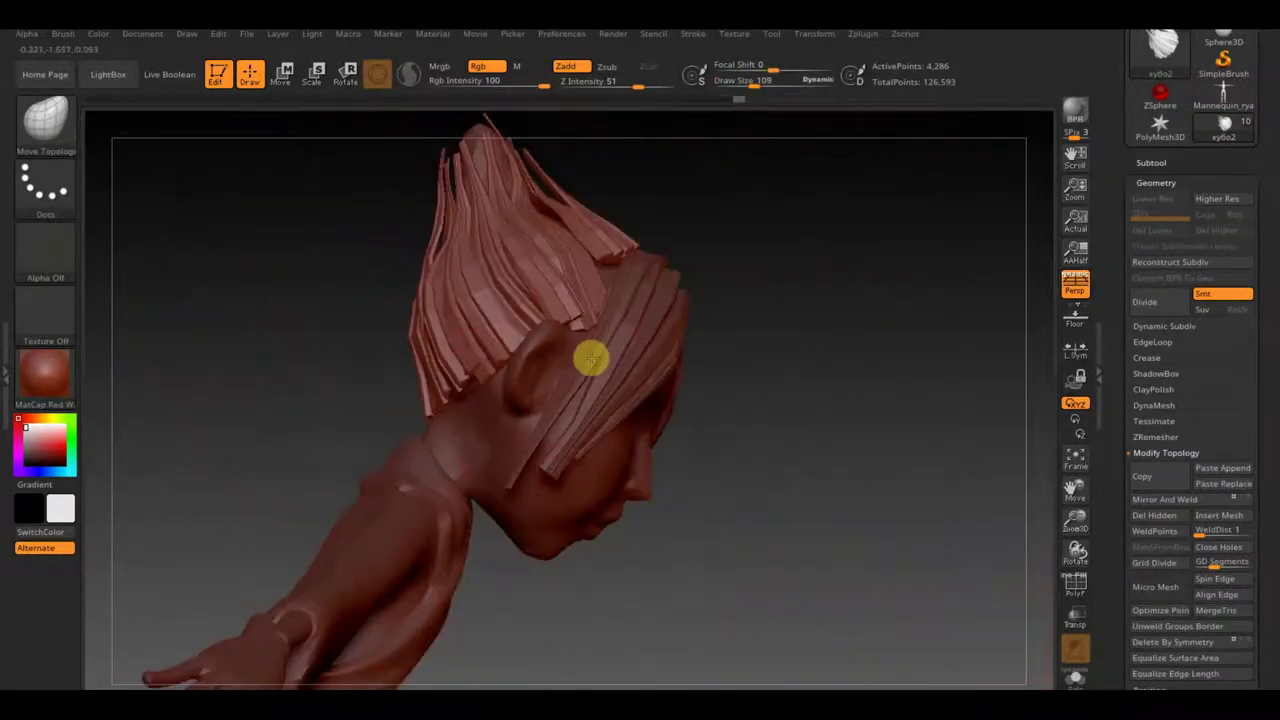
pyautogui.moveTo(673, 381)
pyautogui.mouseDown()
pyautogui.moveTo(500, 286)
pyautogui.moveTo(585, 280)
pyautogui.mouseUp()
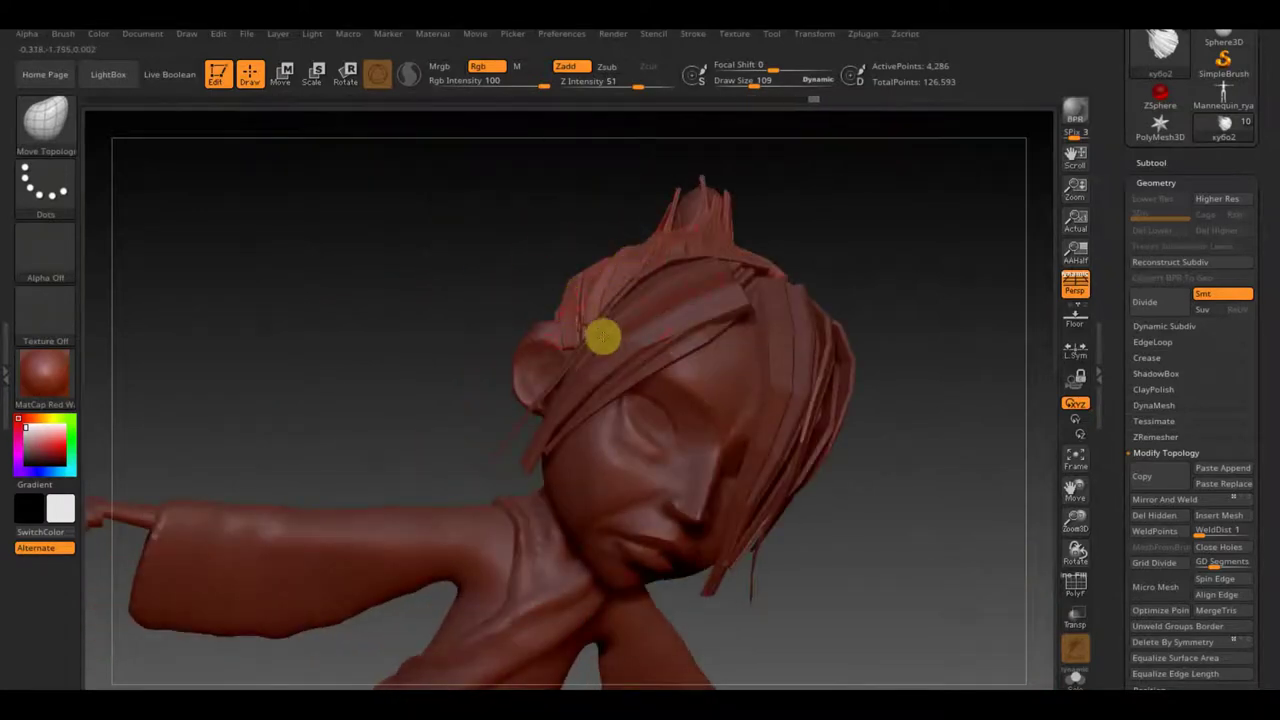
pyautogui.moveTo(685, 240); pyautogui.dragTo(729, 293)
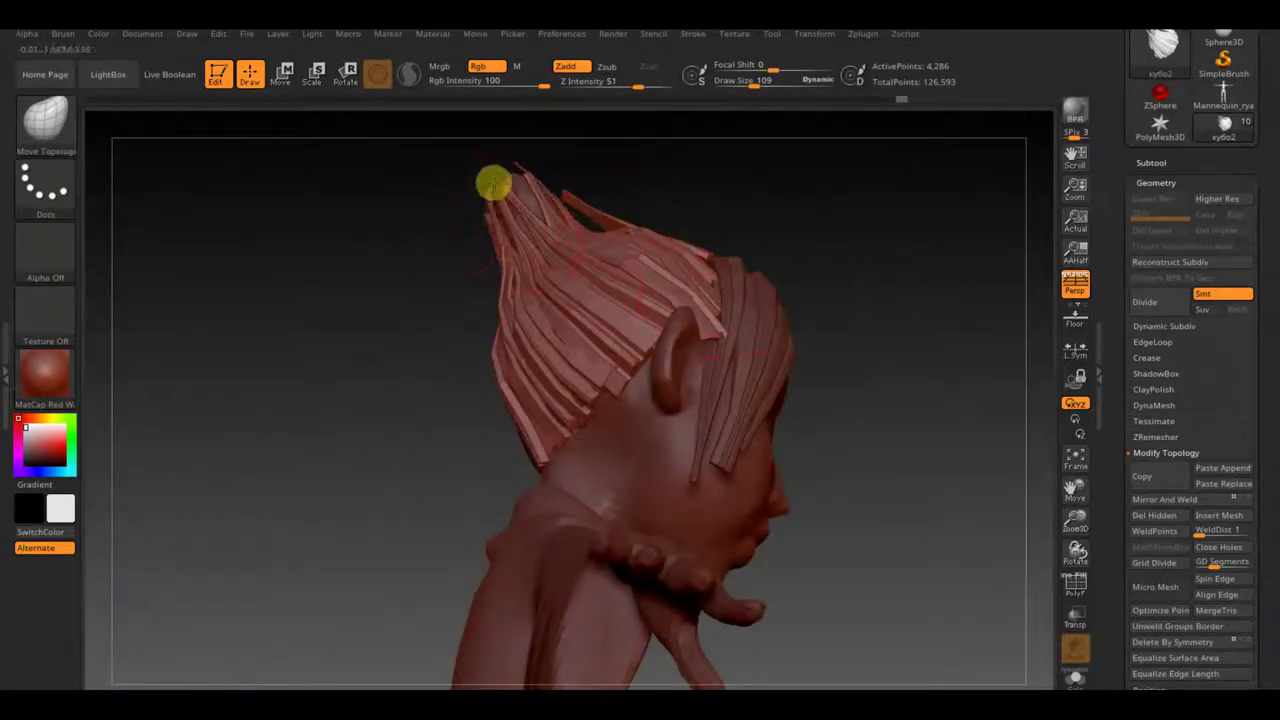
pyautogui.moveTo(516, 283)
pyautogui.mouseDown()
pyautogui.moveTo(454, 346)
pyautogui.moveTo(829, 277)
pyautogui.moveTo(686, 194)
pyautogui.moveTo(526, 306)
pyautogui.moveTo(343, 247)
pyautogui.mouseUp()
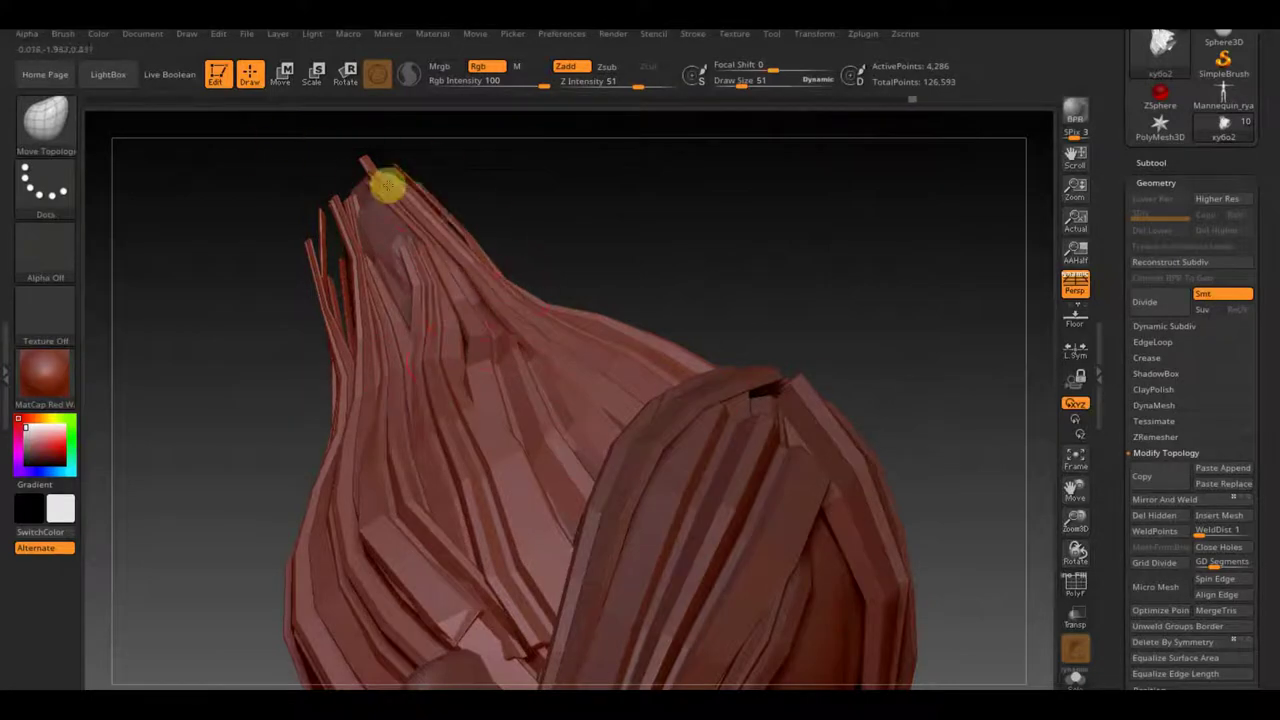
pyautogui.moveTo(388, 186); pyautogui.dragTo(395, 358)
pyautogui.moveTo(250, 279); pyautogui.dragTo(311, 302)
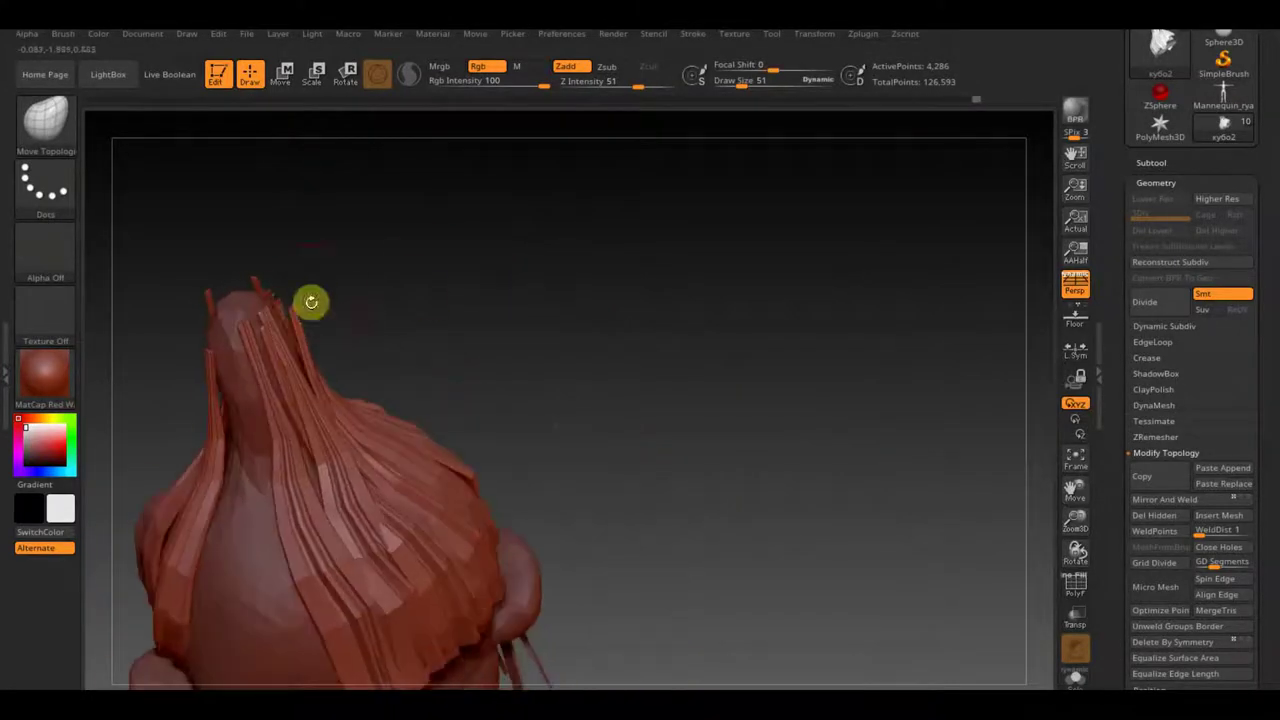
pyautogui.moveTo(427, 591)
pyautogui.mouseDown()
pyautogui.moveTo(703, 509)
pyautogui.moveTo(263, 354)
pyautogui.moveTo(731, 363)
pyautogui.moveTo(811, 487)
pyautogui.mouseUp()
# Make the xy6o1_1 hair part active
pyautogui.click(920, 549)
pyautogui.moveTo(511, 465)
pyautogui.mouseDown()
pyautogui.moveTo(463, 511)
pyautogui.moveTo(595, 428)
pyautogui.mouseUp()
pyautogui.press('F1')
pyautogui.click(734, 488)
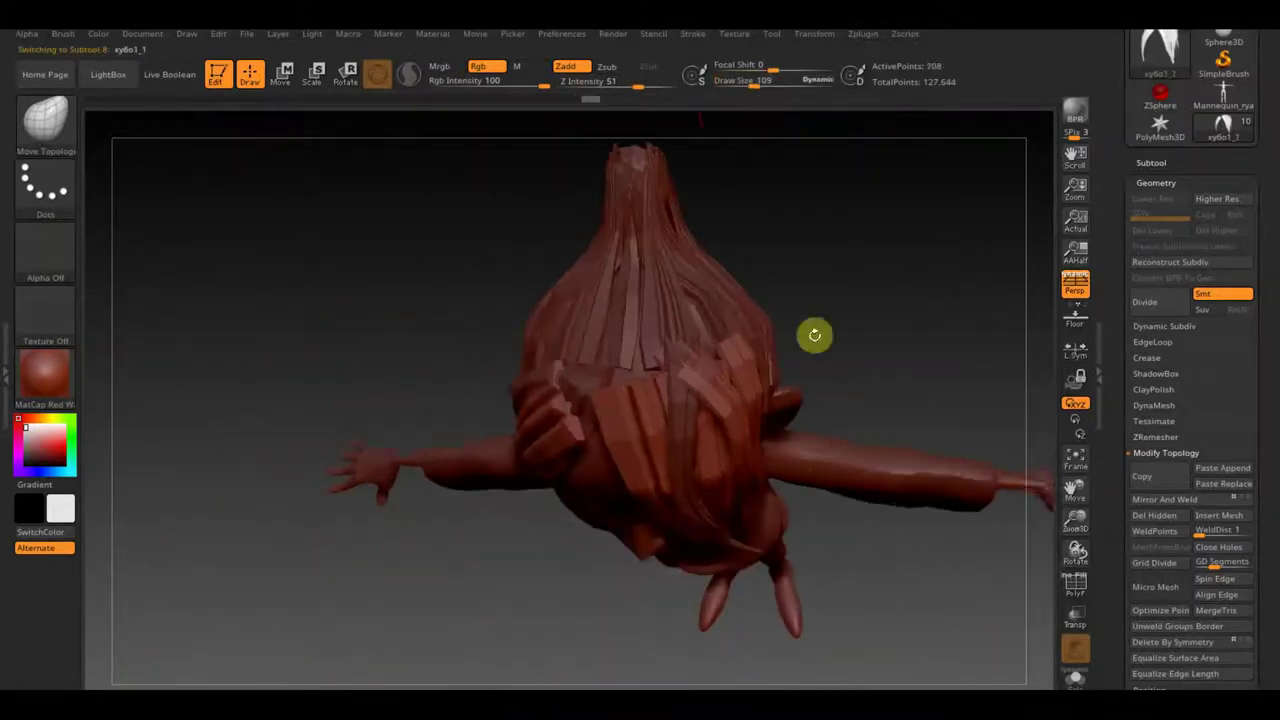
# Pull strands over the crown and down the forehead, lifting others into one tapered point
pyautogui.moveTo(567, 381)
pyautogui.mouseDown()
pyautogui.moveTo(731, 357)
pyautogui.moveTo(710, 375)
pyautogui.mouseUp()
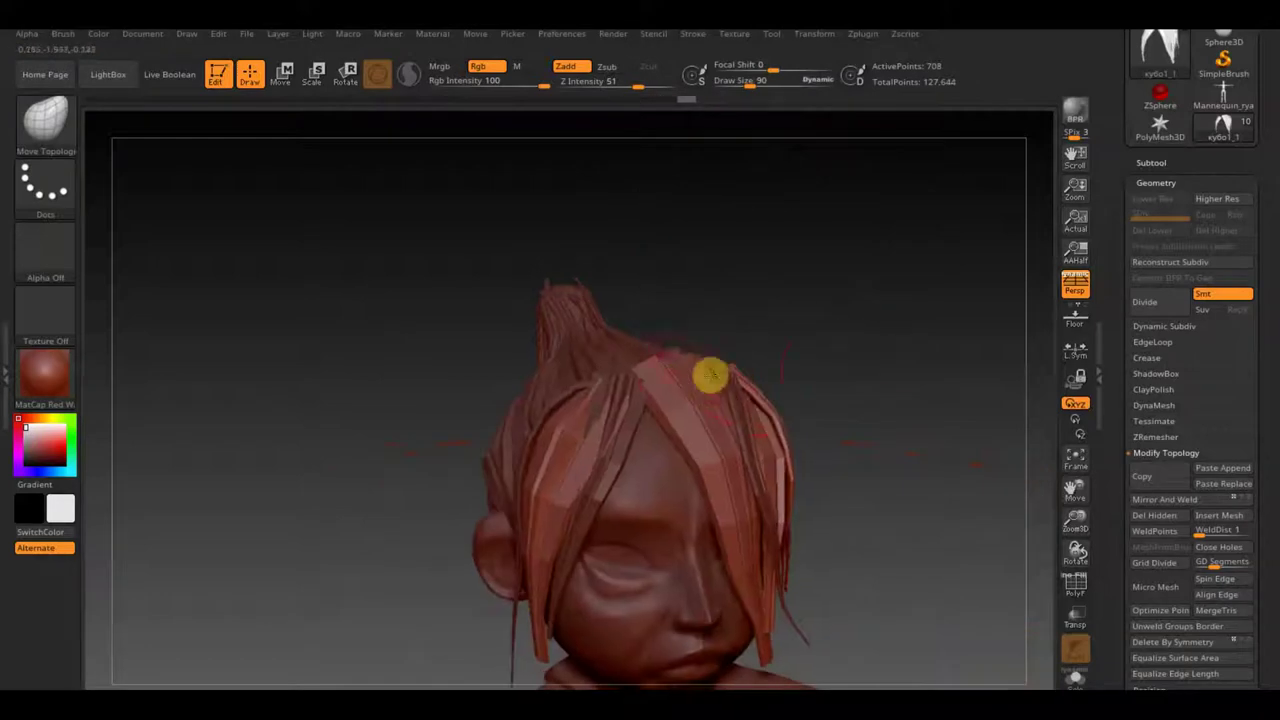
pyautogui.moveTo(791, 380)
pyautogui.mouseDown()
pyautogui.moveTo(803, 457)
pyautogui.moveTo(770, 86)
pyautogui.mouseUp()
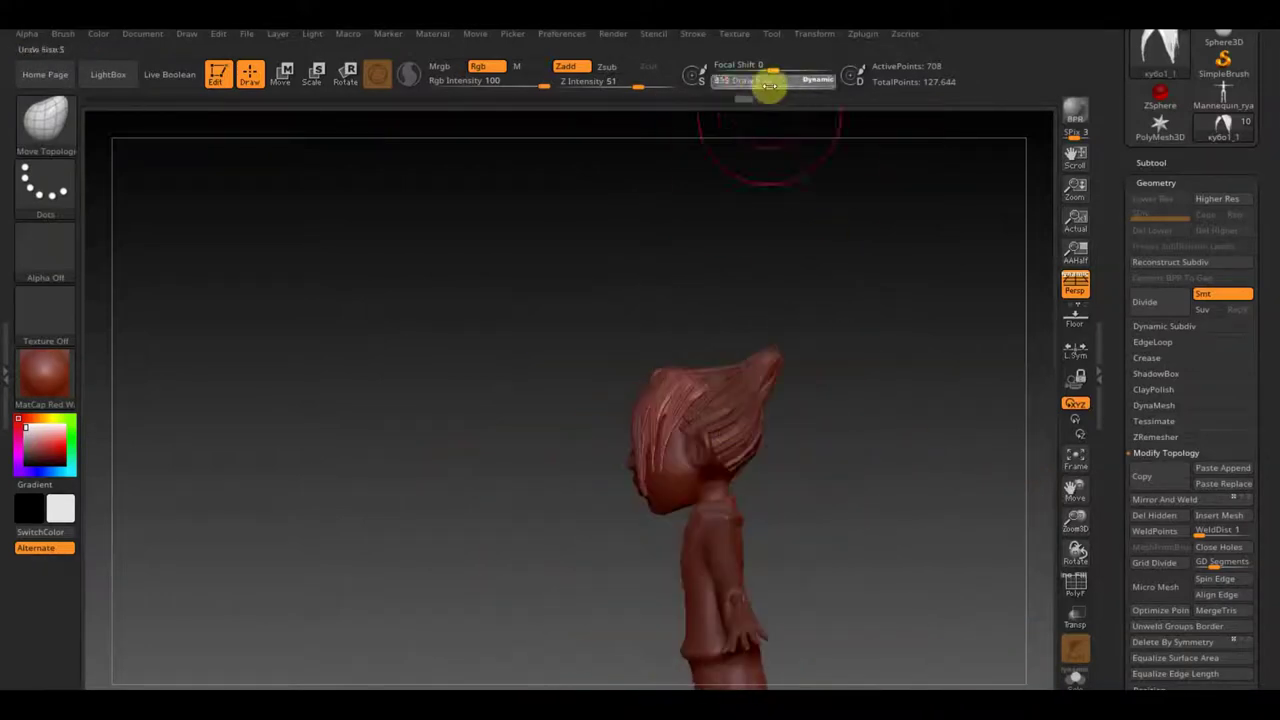
pyautogui.press('f')
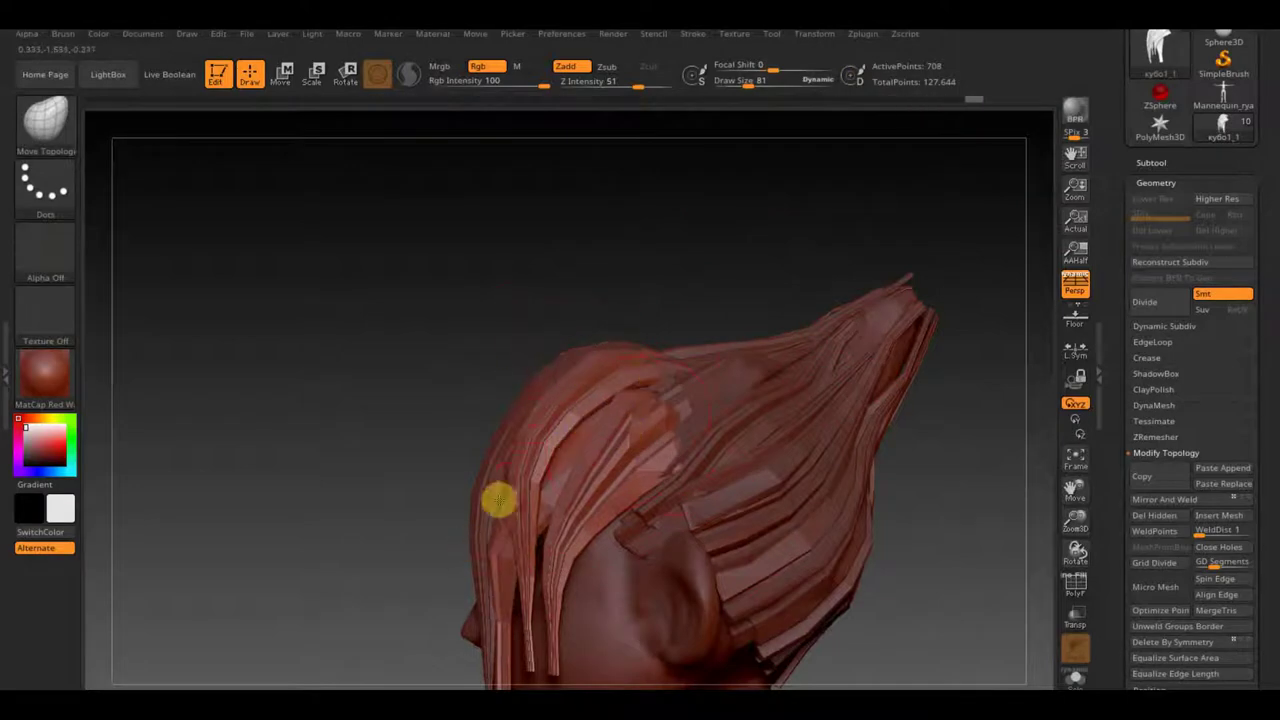
pyautogui.moveTo(498, 500); pyautogui.dragTo(603, 490)
pyautogui.moveTo(615, 685)
pyautogui.mouseDown()
pyautogui.moveTo(737, 543)
pyautogui.moveTo(588, 374)
pyautogui.mouseUp()
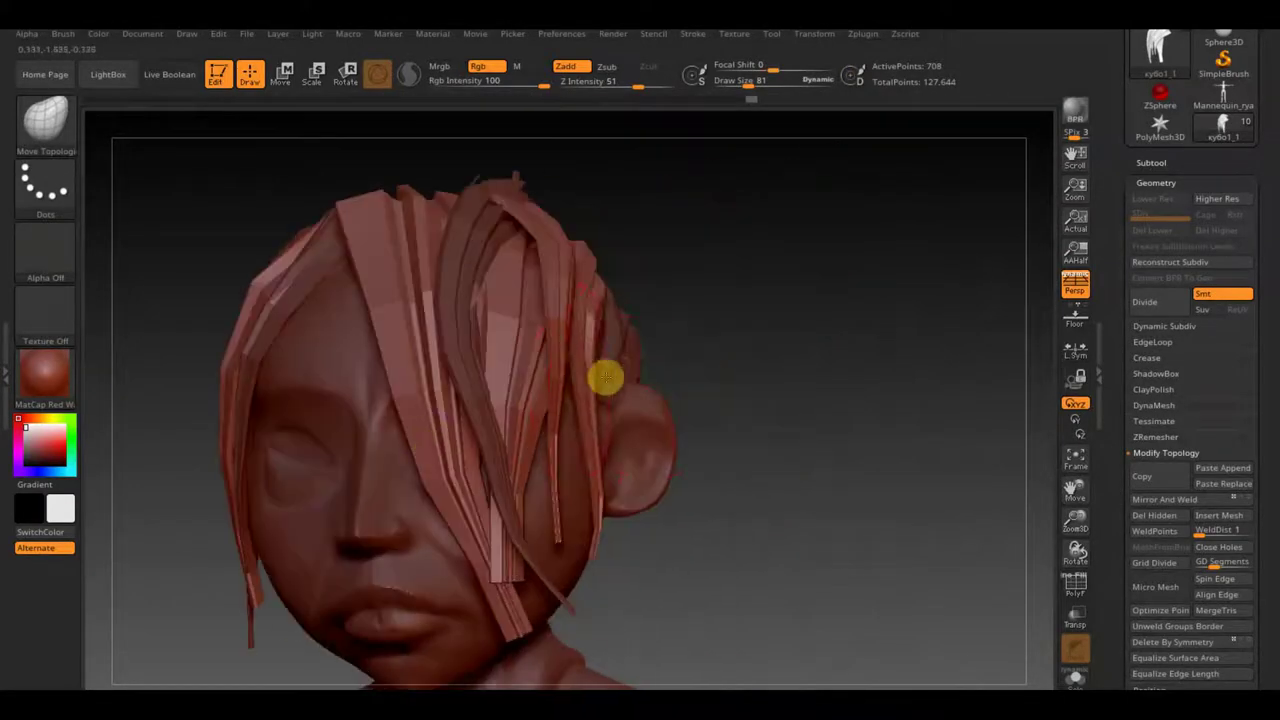
pyautogui.moveTo(388, 335); pyautogui.dragTo(406, 544)
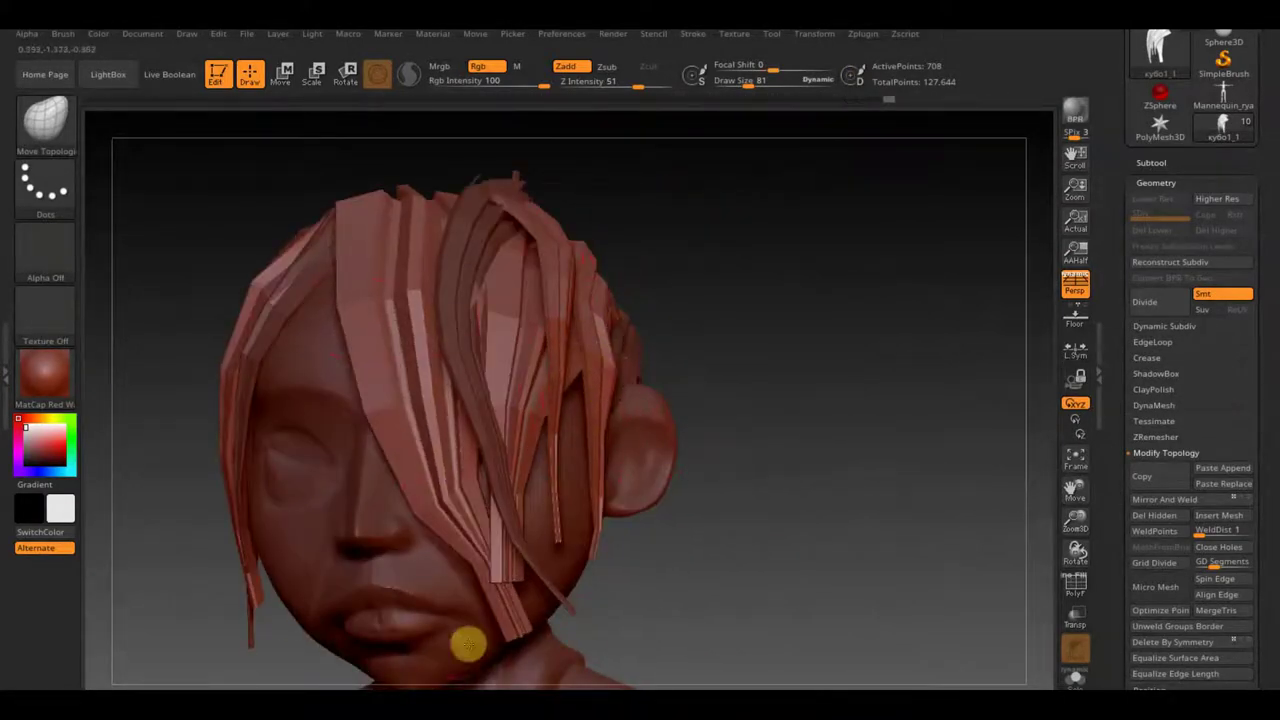
pyautogui.moveTo(553, 647); pyautogui.dragTo(434, 517)
pyautogui.moveTo(280, 234)
pyautogui.mouseDown()
pyautogui.moveTo(648, 426)
pyautogui.moveTo(727, 62)
pyautogui.mouseUp()
pyautogui.moveTo(443, 380); pyautogui.dragTo(600, 380)
pyautogui.click(1151, 162)
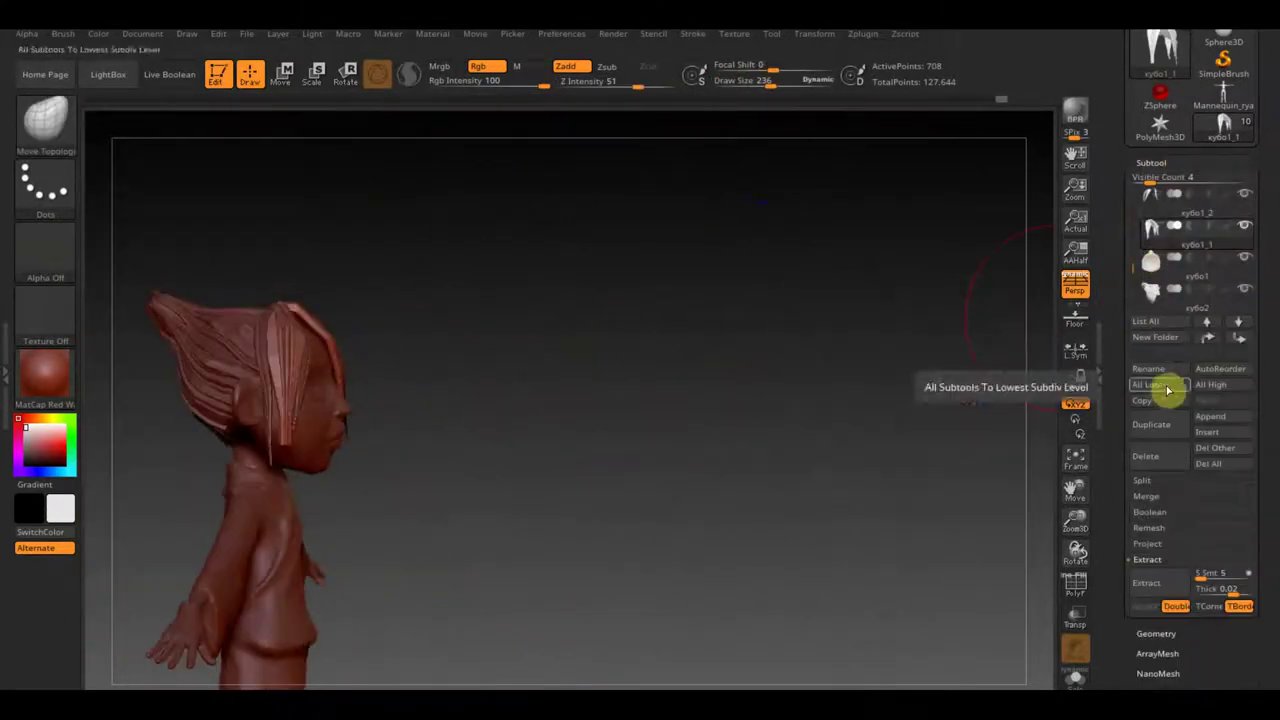
# Rotate a copy of the hair strip into place on the head
pyautogui.press('w')
pyautogui.keyDown('ctrl'); pyautogui.moveTo(346, 274); pyautogui.dragTo(337, 251); pyautogui.keyUp('ctrl')
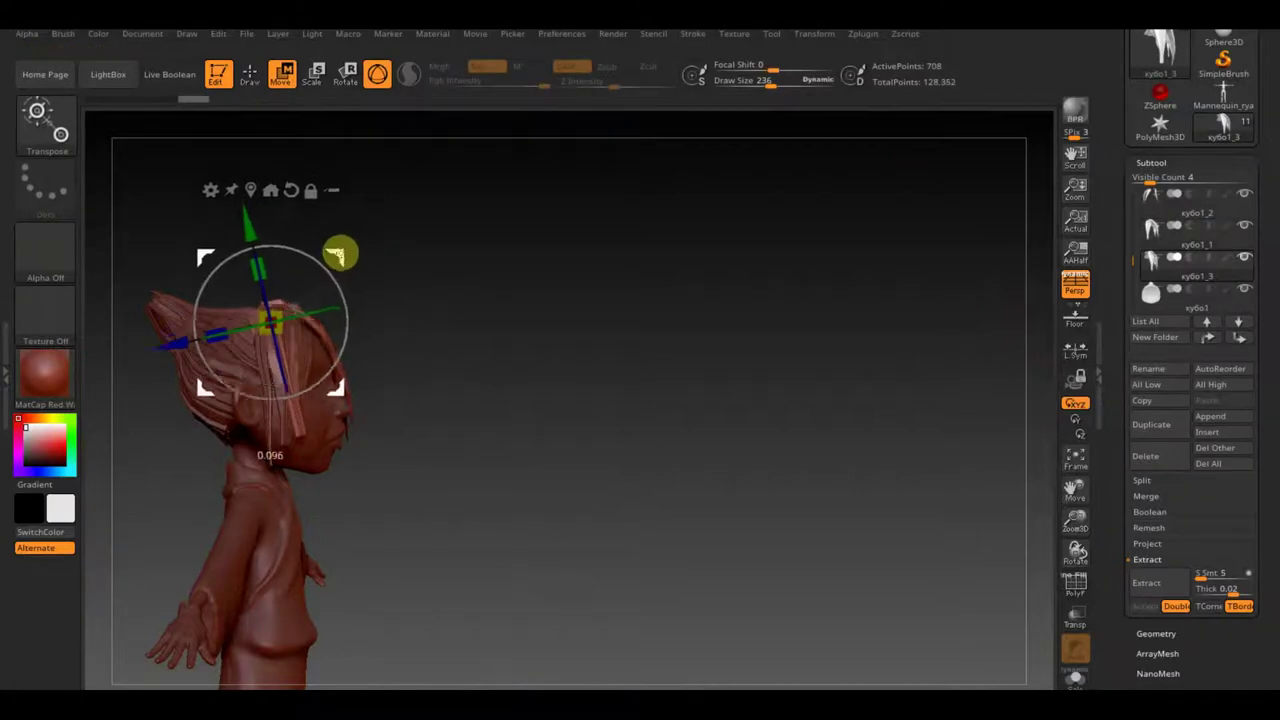
pyautogui.press('q')
pyautogui.moveTo(290, 305)
pyautogui.mouseDown()
pyautogui.moveTo(294, 334)
pyautogui.moveTo(428, 320)
pyautogui.moveTo(358, 305)
pyautogui.mouseUp()
pyautogui.moveTo(330, 380); pyautogui.dragTo(629, 480)
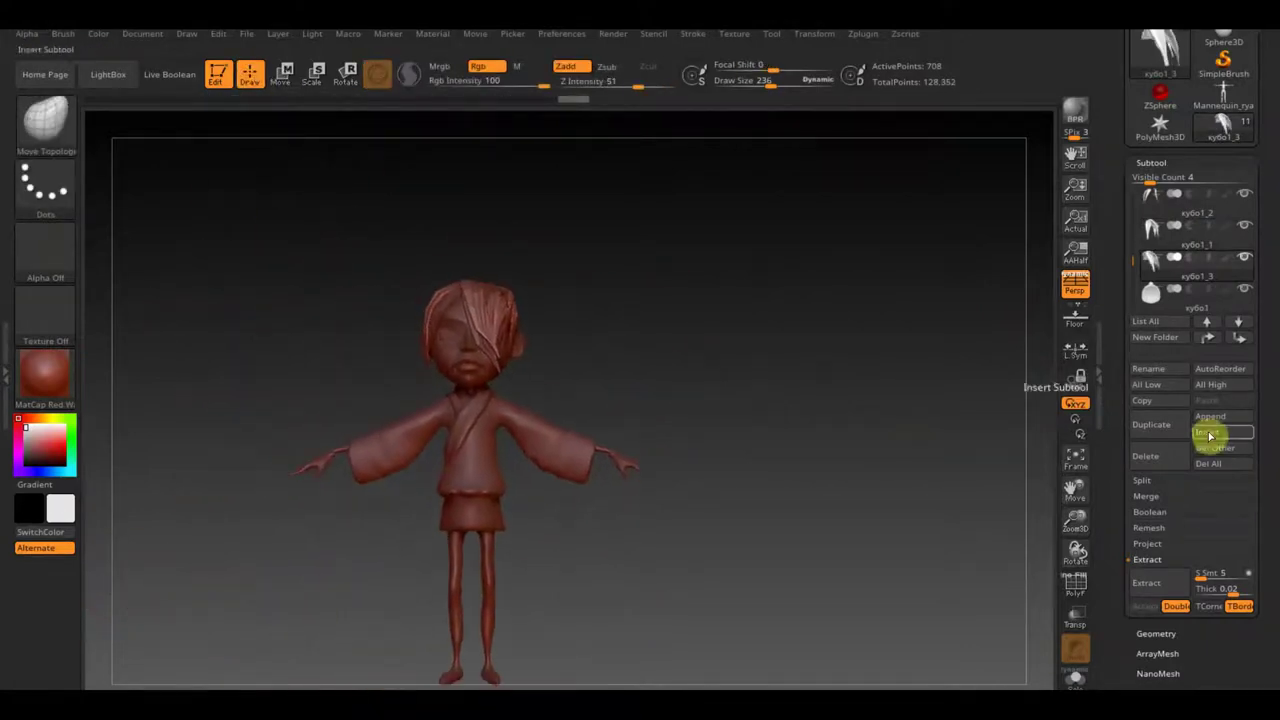
# Insert a Sphere3D and scale it down into the eye socket
pyautogui.click(1207, 432)
pyautogui.press('w')
pyautogui.moveTo(471, 514)
pyautogui.mouseDown()
pyautogui.moveTo(489, 189)
pyautogui.moveTo(757, 371)
pyautogui.moveTo(678, 262)
pyautogui.moveTo(766, 451)
pyautogui.moveTo(751, 443)
pyautogui.moveTo(849, 449)
pyautogui.moveTo(561, 443)
pyautogui.moveTo(579, 450)
pyautogui.mouseUp()
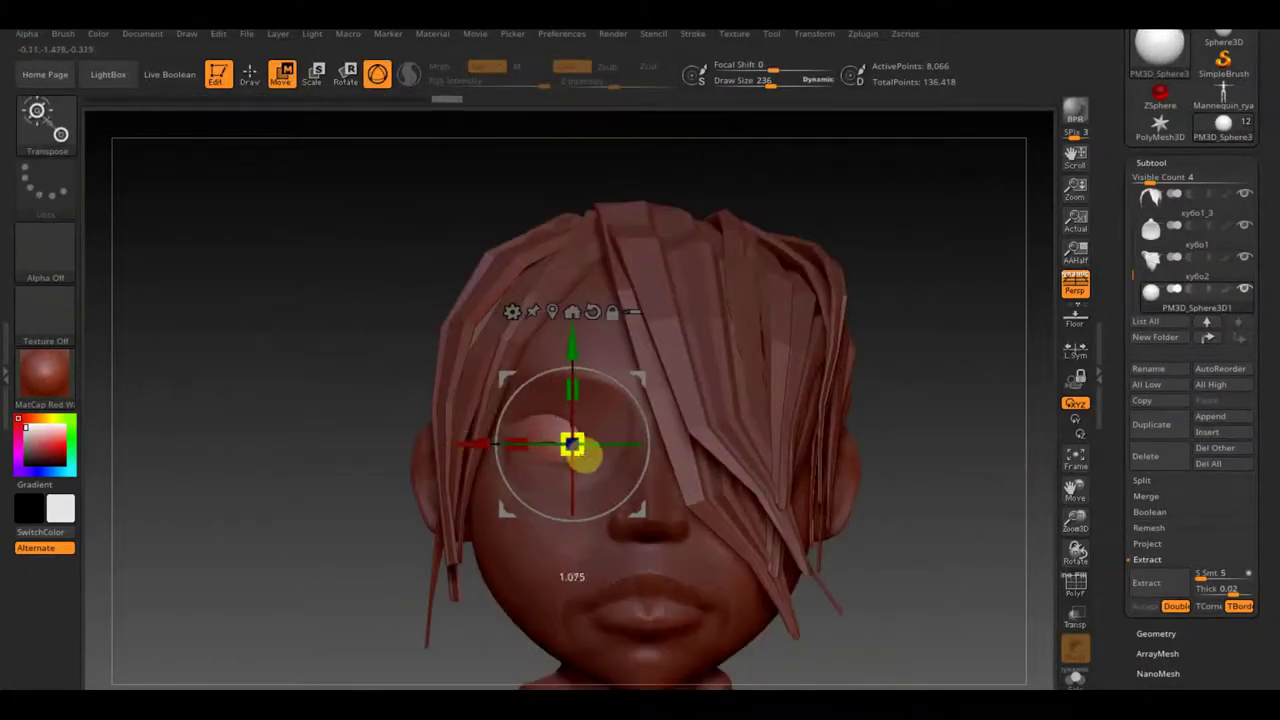
pyautogui.press('q')
pyautogui.moveTo(963, 392)
pyautogui.keyDown('alt'); pyautogui.mouseDown()
pyautogui.moveTo(900, 380)
pyautogui.moveTo(829, 294)
pyautogui.moveTo(815, 328)
pyautogui.mouseUp(); pyautogui.keyUp('alt')
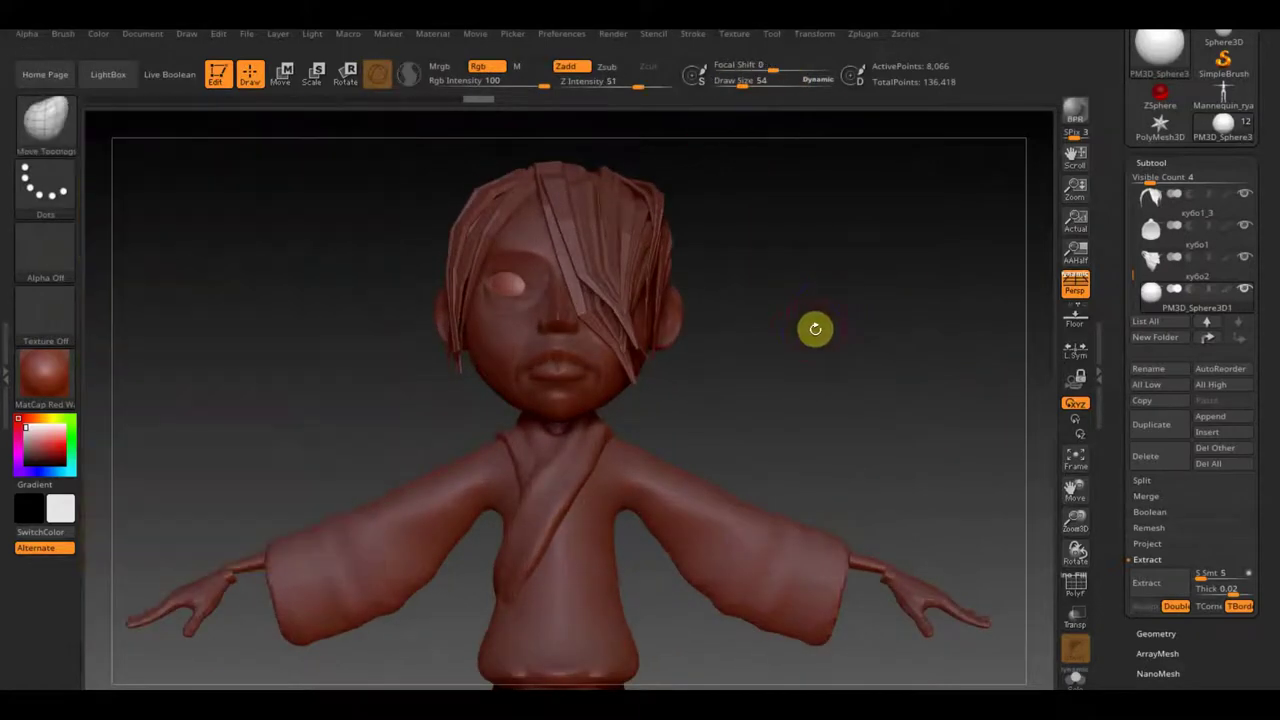
# Reselect the body xy6o and position a copy of the eye sphere from a side profile
pyautogui.click(1186, 262)
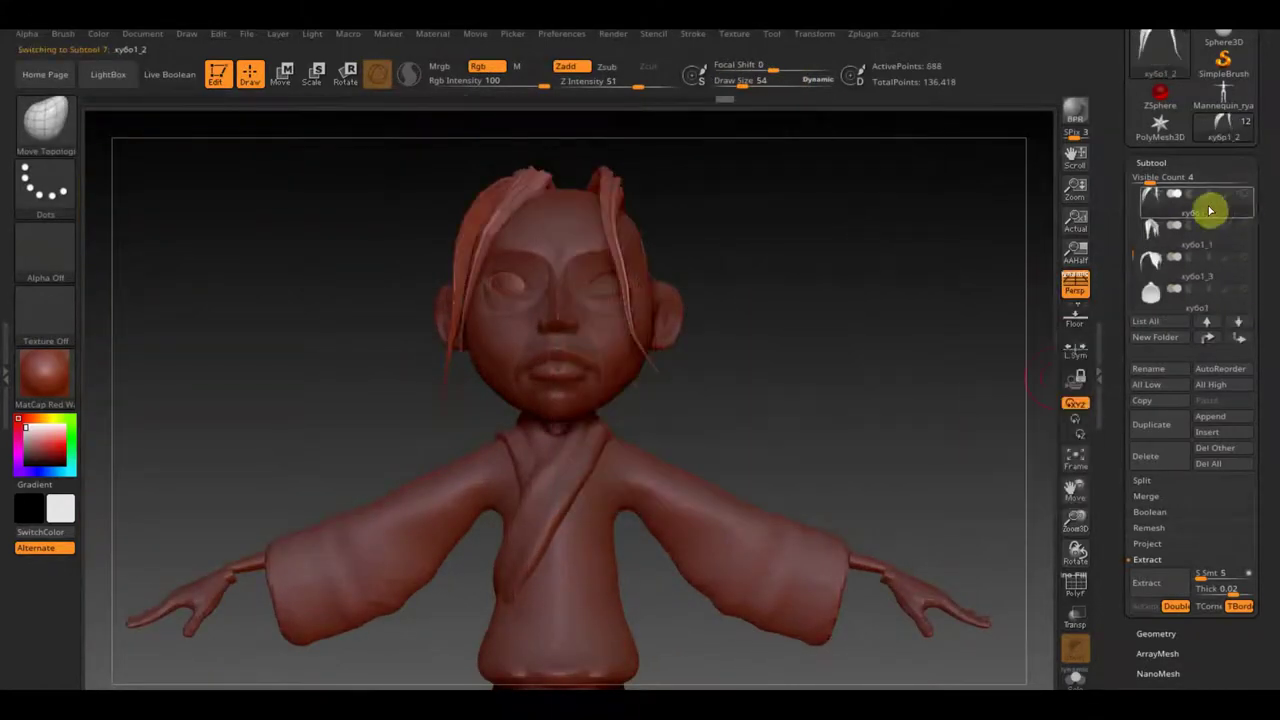
pyautogui.click(606, 482)
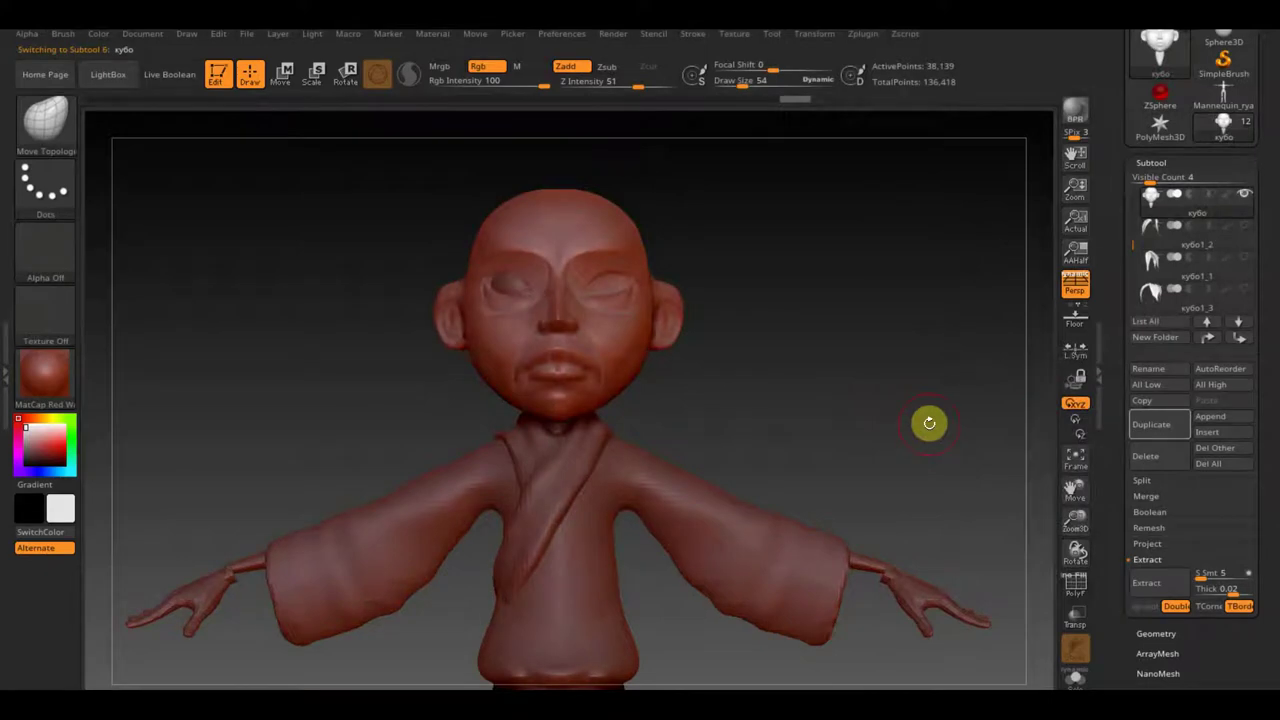
pyautogui.moveTo(731, 524)
pyautogui.mouseDown()
pyautogui.moveTo(606, 254)
pyautogui.moveTo(774, 317)
pyautogui.mouseUp()
pyautogui.press('w')
pyautogui.moveTo(691, 218); pyautogui.dragTo(623, 280)
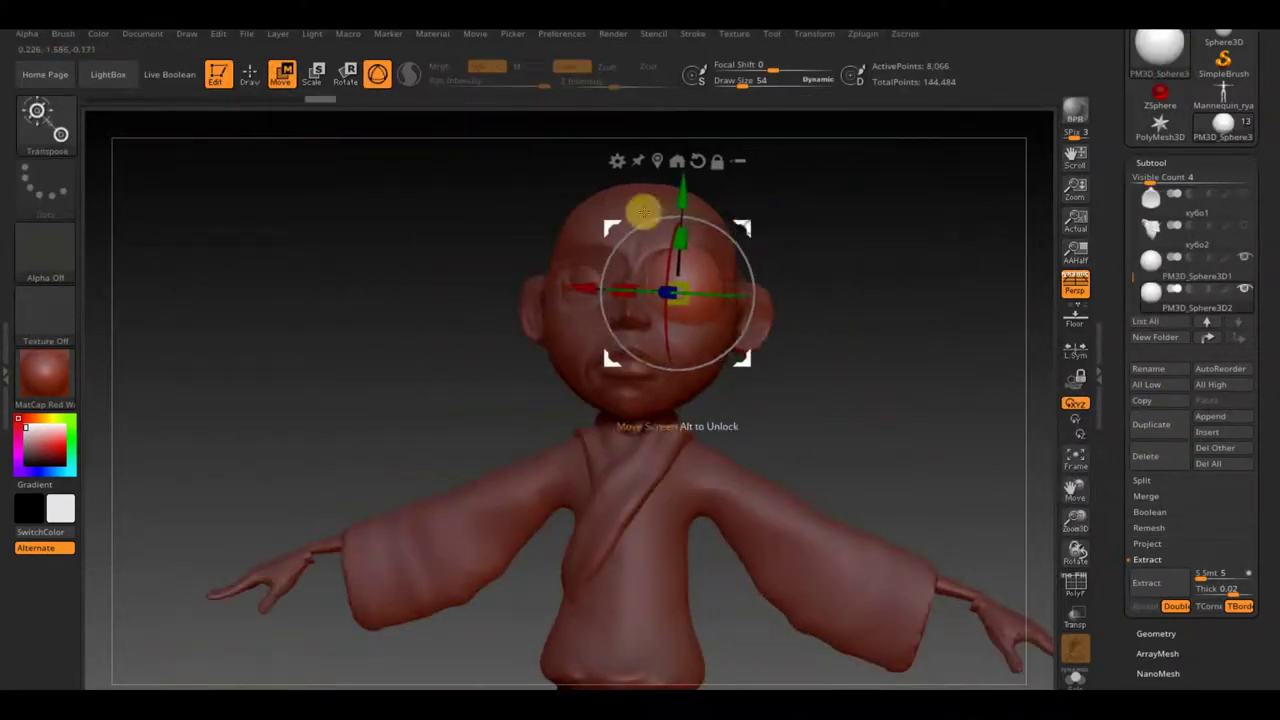
# Paint a mask over the eye sphere with a size 45 brush
pyautogui.press('b')
pyautogui.press('m')
pyautogui.press('t')
pyautogui.moveTo(863, 294); pyautogui.dragTo(820, 307)
pyautogui.moveTo(760, 80); pyautogui.dragTo(737, 80)
pyautogui.moveTo(560, 290); pyautogui.dragTo(714, 286)
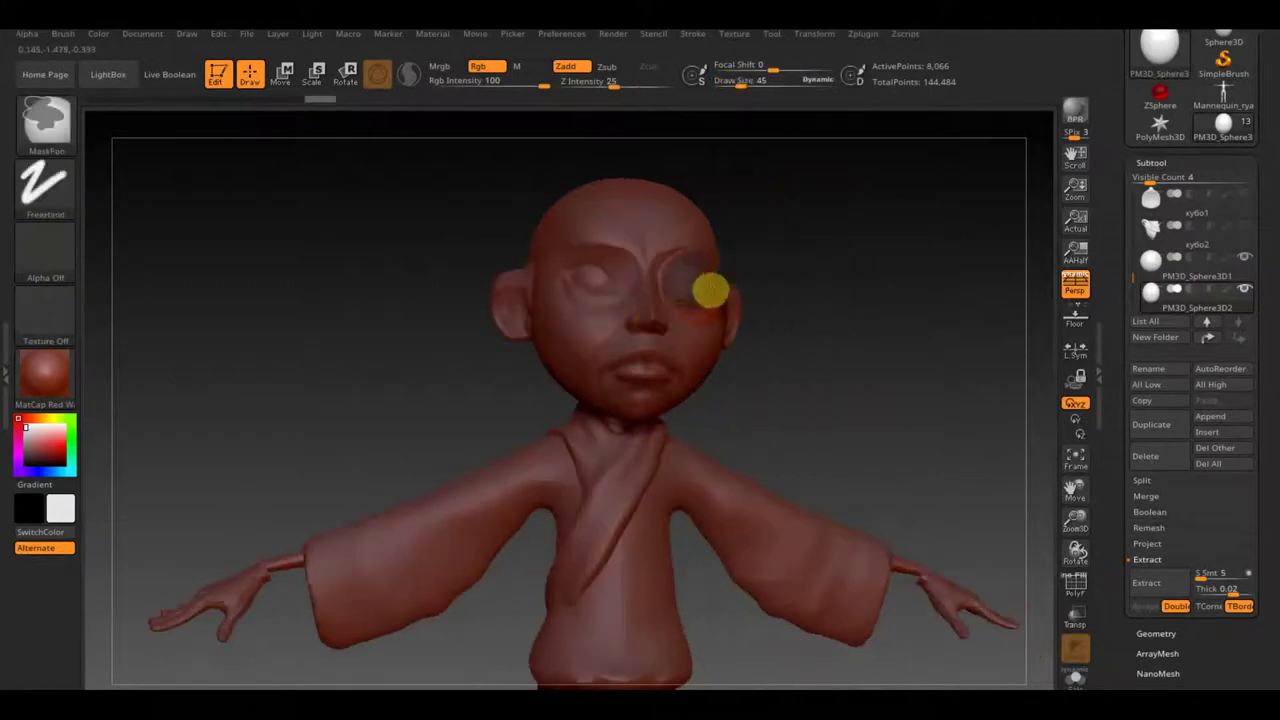
# Extract a thinner shell from the masked sphere and delete the original sphere
pyautogui.moveTo(1249, 591); pyautogui.dragTo(1215, 590)
pyautogui.click(1155, 592)
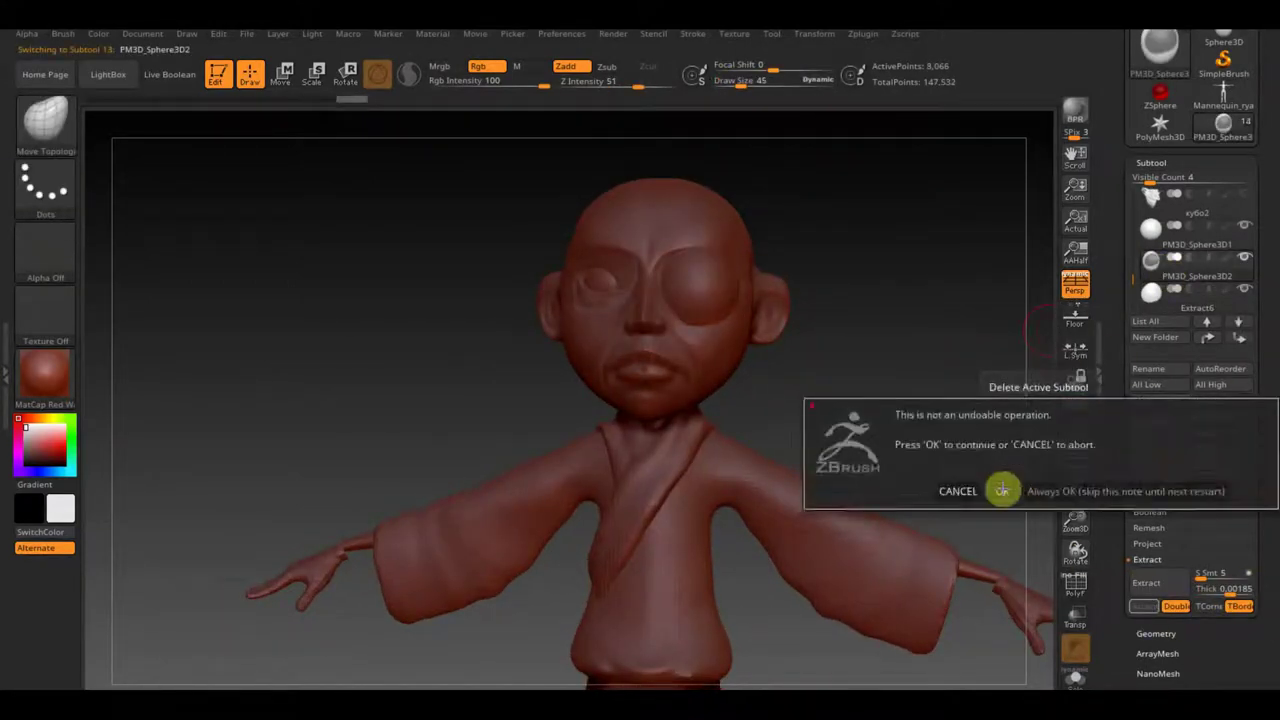
pyautogui.click(977, 486)
pyautogui.click(1156, 633)
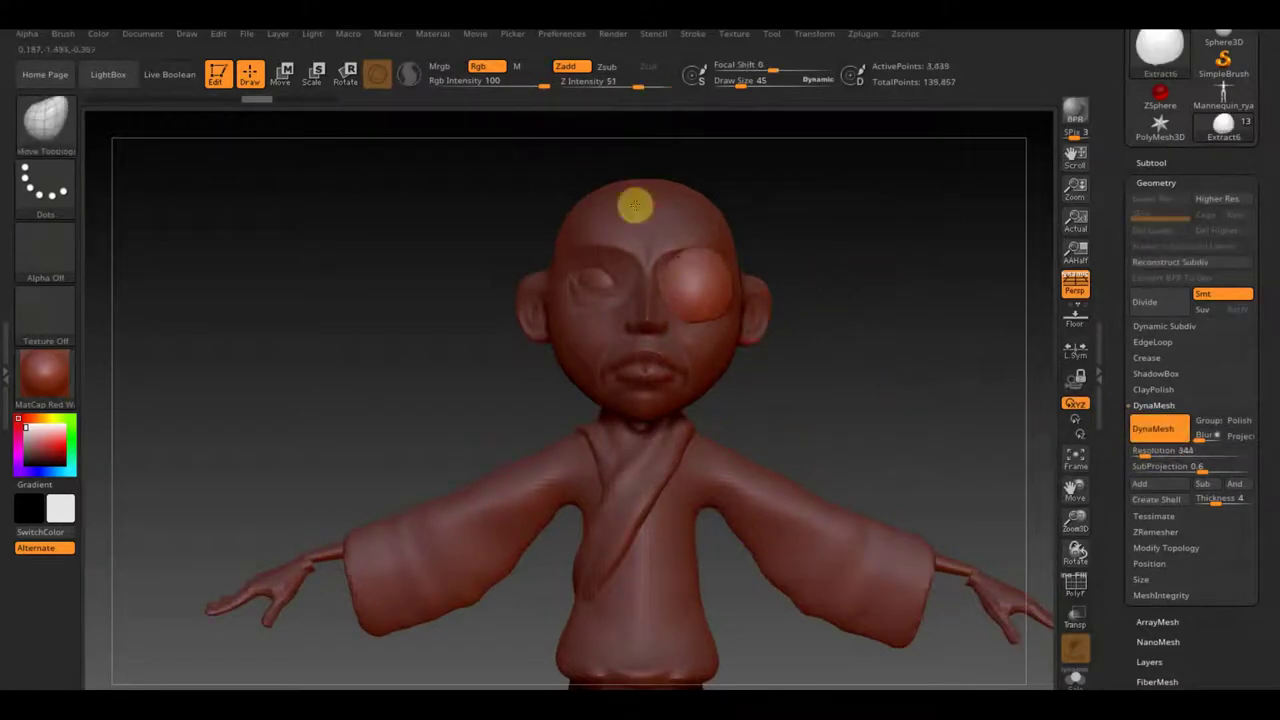
pyautogui.moveTo(686, 295)
pyautogui.mouseDown(button='right')
pyautogui.moveTo(706, 294)
pyautogui.moveTo(706, 263)
pyautogui.mouseUp(button='right')
pyautogui.moveTo(757, 80); pyautogui.dragTo(748, 77)
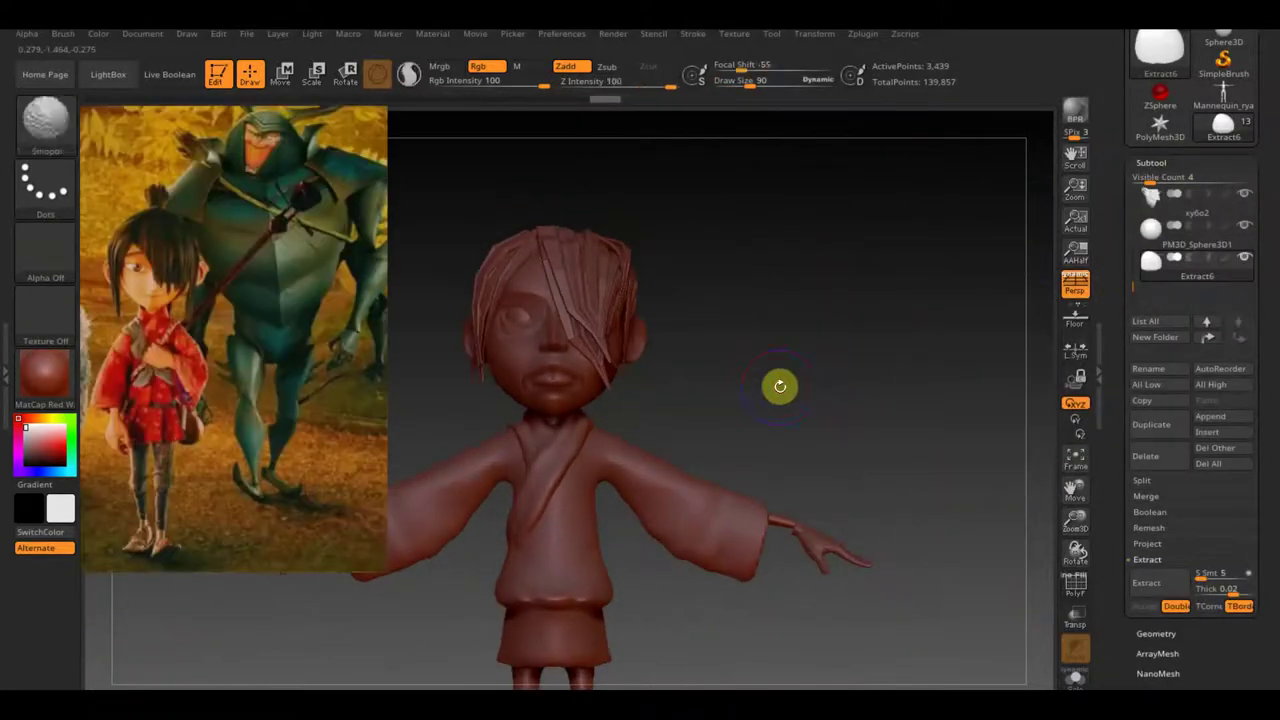
# Step through the xy6o1_3, xy6o1_1 and xy6o1_2 hair strips to inspect each
pyautogui.click(985, 445)
pyautogui.keyDown('alt'); pyautogui.click(588, 304); pyautogui.keyUp('alt')
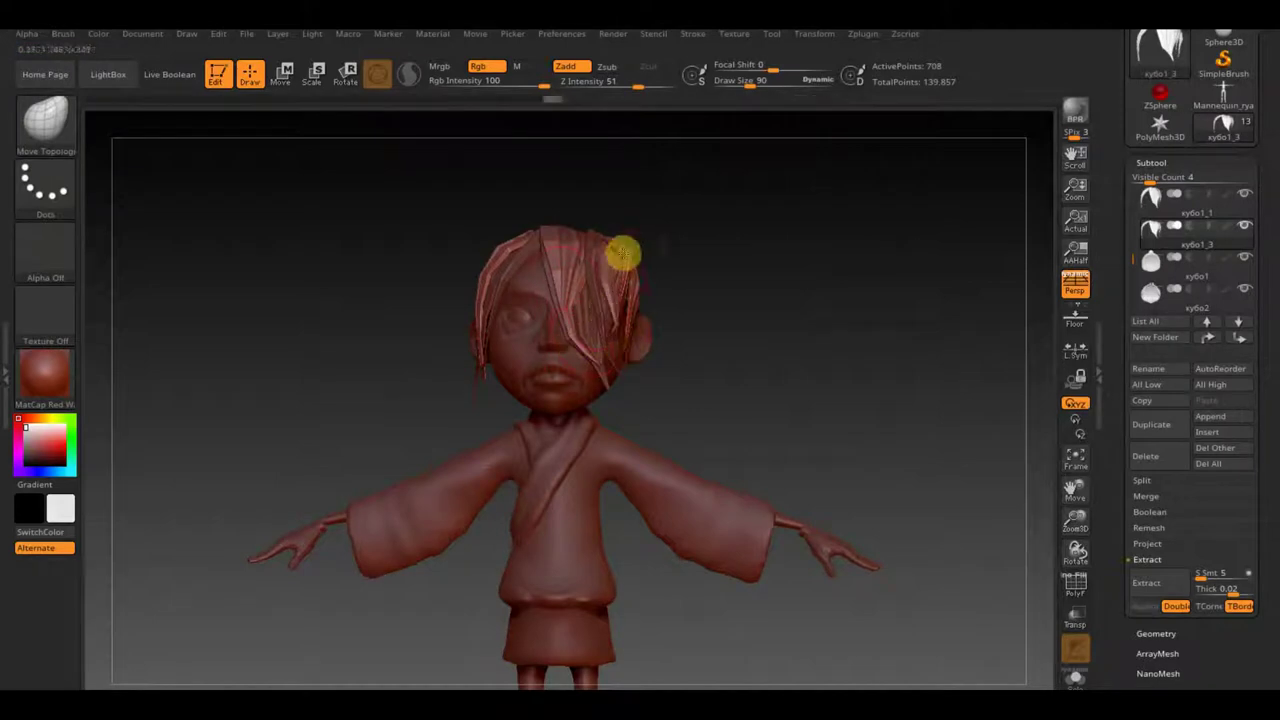
pyautogui.click(934, 420)
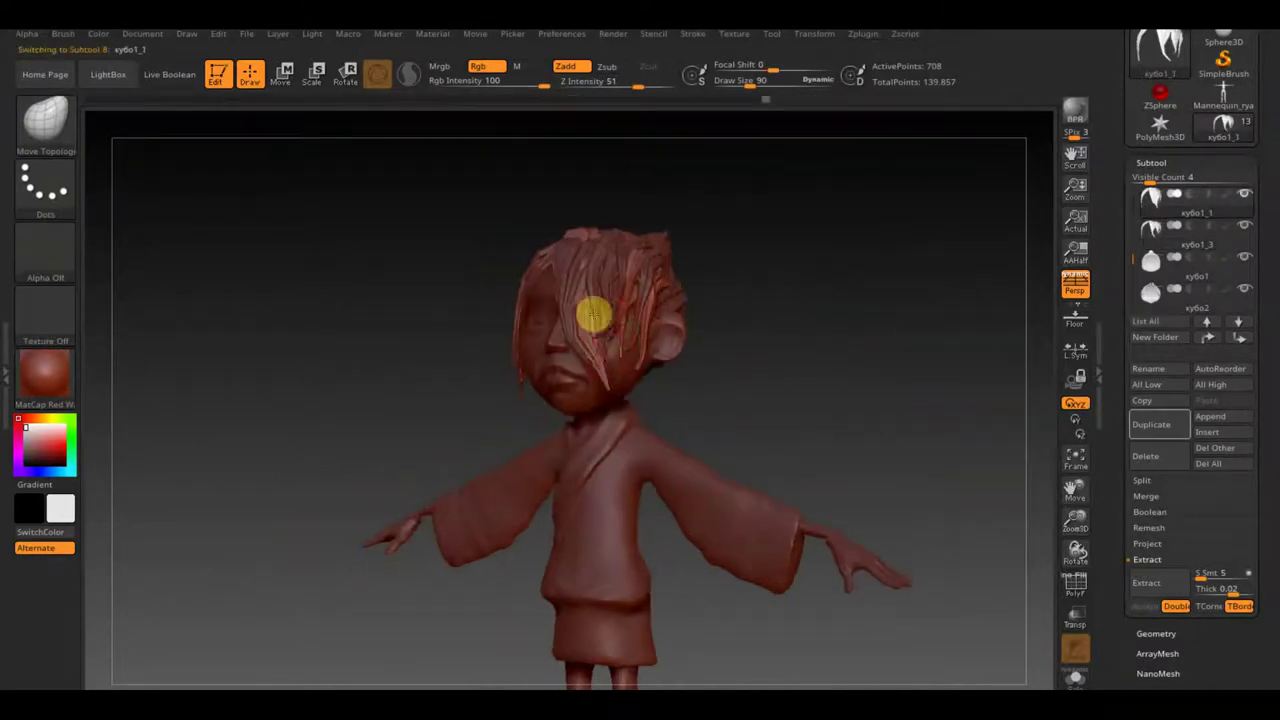
pyautogui.scroll(3, 631, 341)
pyautogui.keyDown('alt'); pyautogui.click(627, 275); pyautogui.keyUp('alt')
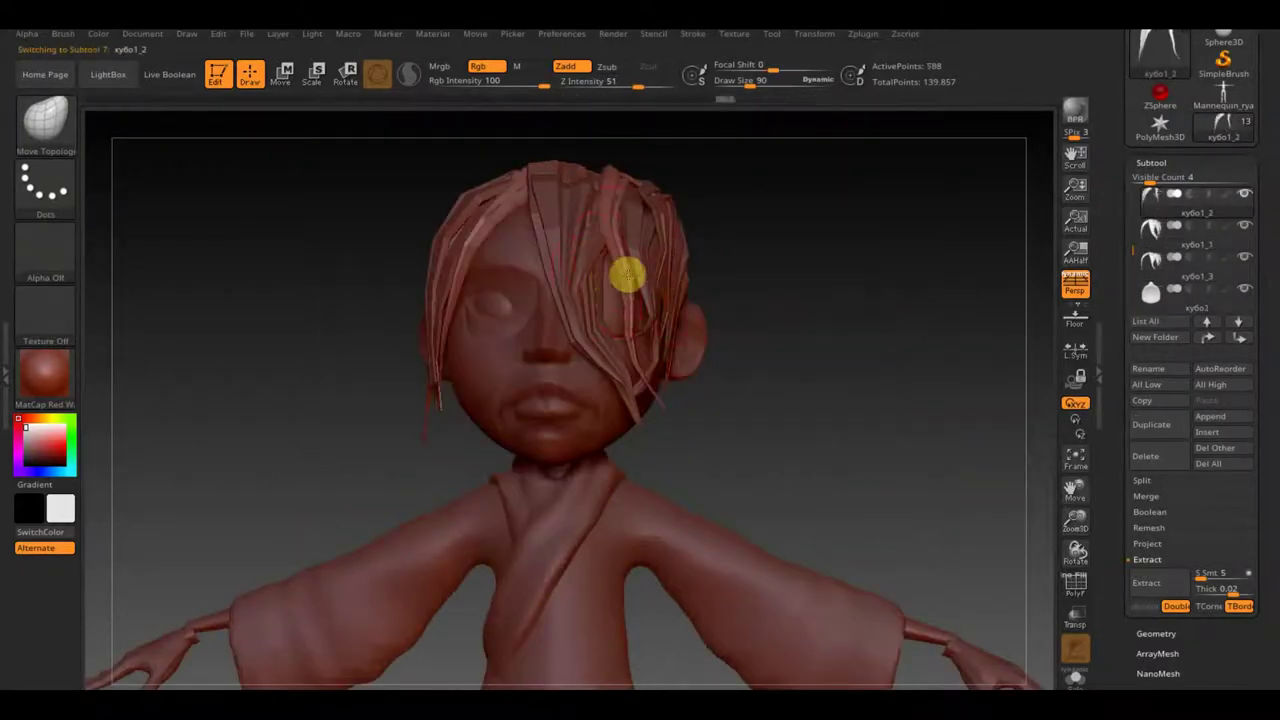
pyautogui.moveTo(557, 200)
pyautogui.mouseDown()
pyautogui.moveTo(509, 180)
pyautogui.moveTo(634, 201)
pyautogui.moveTo(621, 301)
pyautogui.mouseUp()
pyautogui.keyDown('alt'); pyautogui.click(621, 301); pyautogui.keyUp('alt')
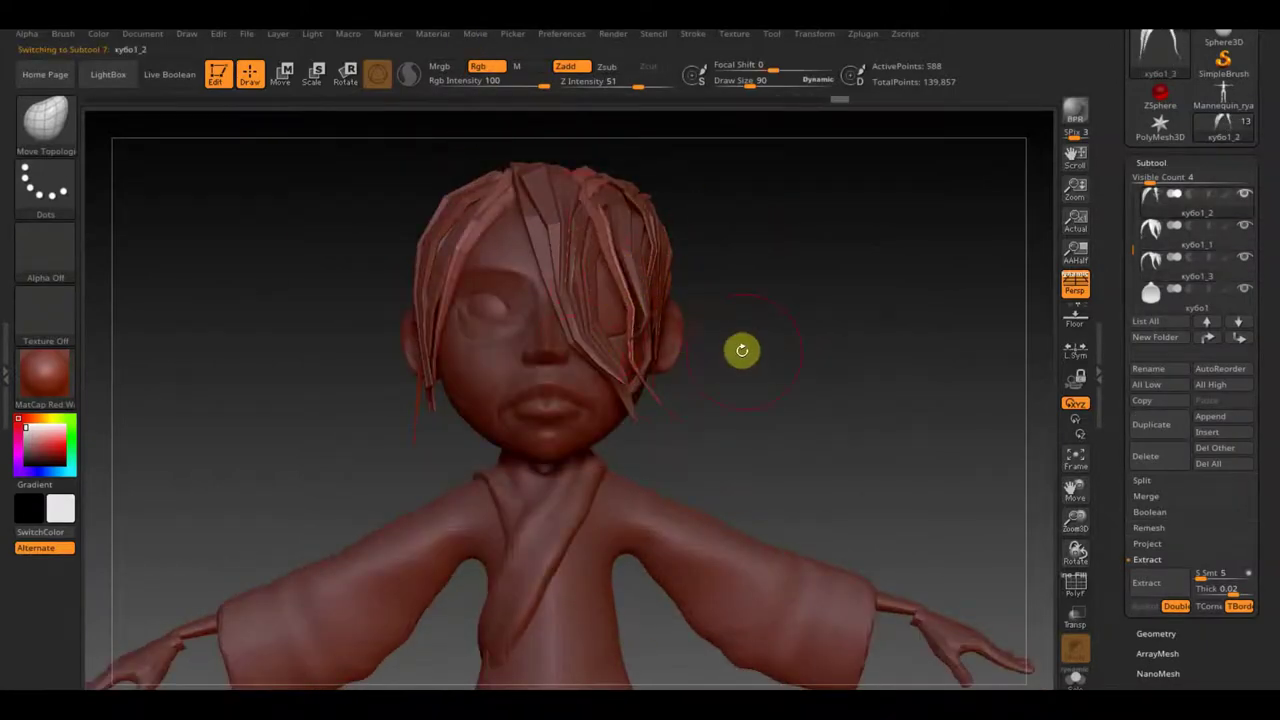
# Select the xy6o body and check the hair from several sides
pyautogui.keyDown('alt'); pyautogui.click(606, 431); pyautogui.keyUp('alt')
pyautogui.moveTo(606, 431)
pyautogui.mouseDown()
pyautogui.moveTo(586, 277)
pyautogui.moveTo(550, 350)
pyautogui.mouseUp()
pyautogui.moveTo(681, 399)
pyautogui.mouseDown()
pyautogui.moveTo(500, 394)
pyautogui.moveTo(441, 237)
pyautogui.mouseUp()
pyautogui.moveTo(383, 316); pyautogui.dragTo(937, 369)
pyautogui.moveTo(900, 443)
pyautogui.mouseDown()
pyautogui.moveTo(895, 512)
pyautogui.moveTo(560, 331)
pyautogui.moveTo(731, 323)
pyautogui.moveTo(766, 363)
pyautogui.mouseUp()
# Make xy6o2 active, view the back of the head and open Geometry options
pyautogui.click(689, 509)
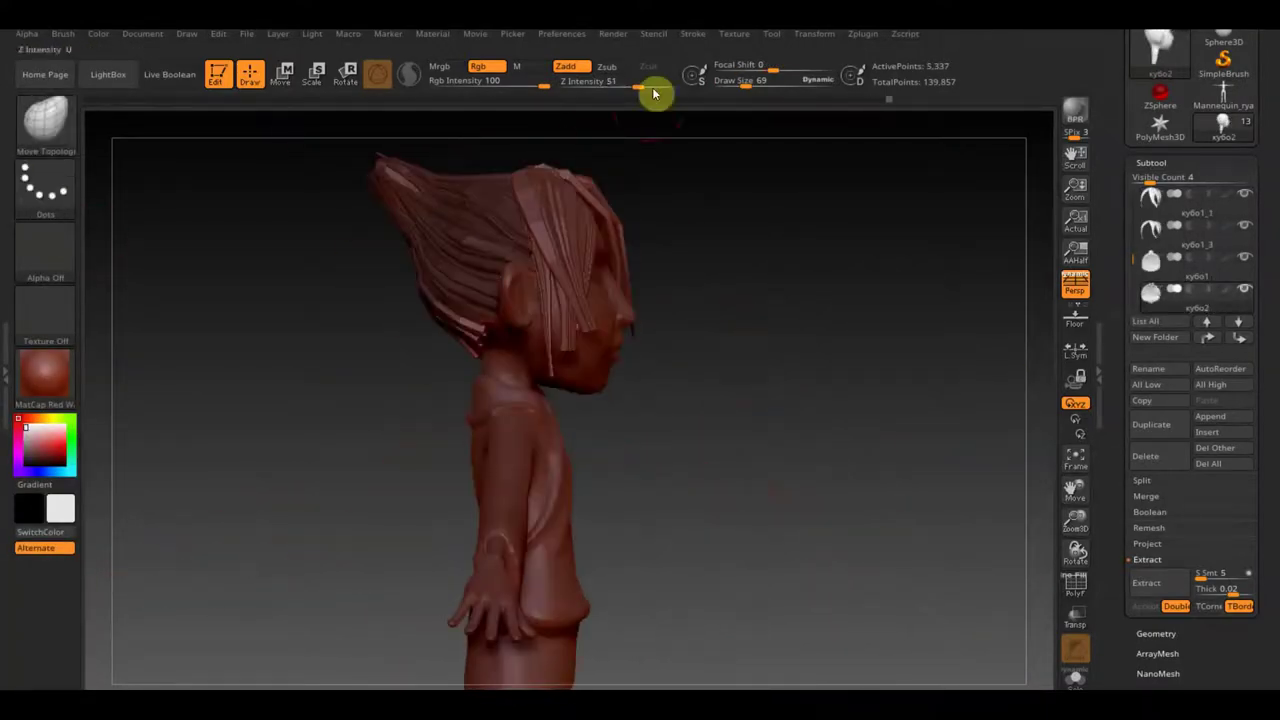
pyautogui.moveTo(745, 80); pyautogui.dragTo(758, 80)
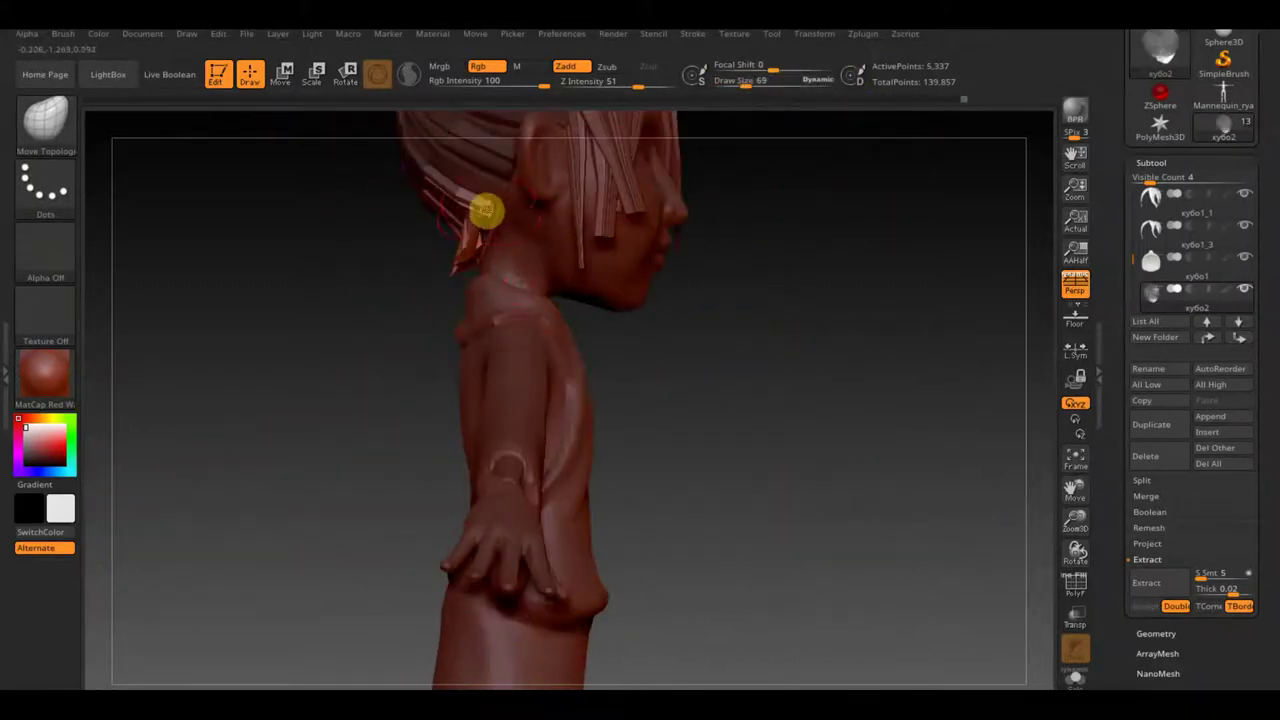
pyautogui.moveTo(483, 190); pyautogui.dragTo(457, 294)
pyautogui.moveTo(472, 243)
pyautogui.mouseDown()
pyautogui.moveTo(409, 249)
pyautogui.moveTo(729, 294)
pyautogui.mouseUp()
pyautogui.moveTo(431, 220)
pyautogui.mouseDown()
pyautogui.moveTo(571, 233)
pyautogui.moveTo(391, 205)
pyautogui.moveTo(700, 260)
pyautogui.mouseUp()
pyautogui.click(1156, 633)
# Mirror and weld the back hair piece across the head so both sides match
pyautogui.click(1171, 506)
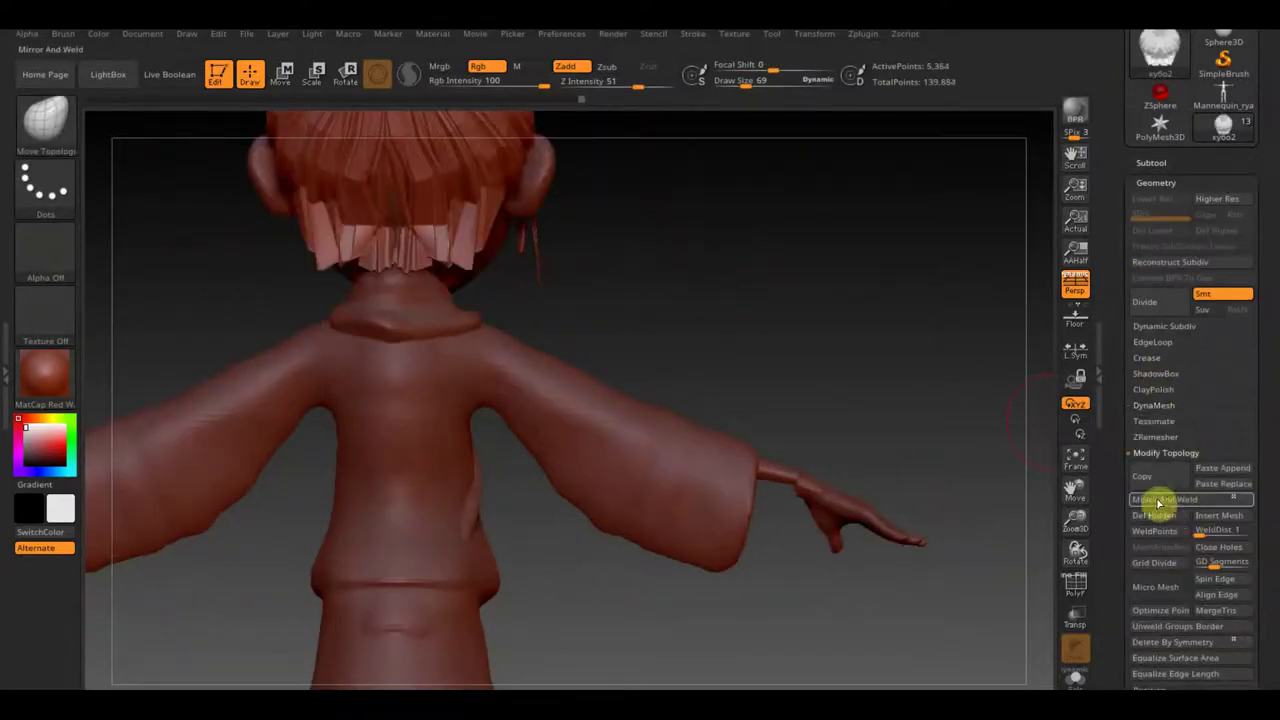
pyautogui.moveTo(454, 209)
pyautogui.mouseDown()
pyautogui.moveTo(726, 323)
pyautogui.moveTo(502, 285)
pyautogui.moveTo(623, 371)
pyautogui.moveTo(666, 503)
pyautogui.moveTo(694, 486)
pyautogui.moveTo(638, 424)
pyautogui.moveTo(666, 446)
pyautogui.moveTo(610, 473)
pyautogui.moveTo(700, 414)
pyautogui.moveTo(606, 460)
pyautogui.moveTo(729, 509)
pyautogui.mouseUp()
pyautogui.moveTo(745, 84)
pyautogui.mouseDown()
pyautogui.moveTo(767, 83)
pyautogui.moveTo(714, 84)
pyautogui.mouseUp()
# Switch to the Standard brush at Draw Size 9 and Z Intensity 10, framed on the lips
pyautogui.moveTo(766, 471); pyautogui.dragTo(717, 480)
pyautogui.moveTo(585, 326)
pyautogui.keyDown('ctrl'); pyautogui.mouseDown(button='right')
pyautogui.moveTo(794, 274)
pyautogui.moveTo(591, 354)
pyautogui.moveTo(300, 608)
pyautogui.mouseUp(button='right'); pyautogui.keyUp('ctrl')
pyautogui.press('b')
pyautogui.press('s')
pyautogui.press('t')
pyautogui.moveTo(706, 84); pyautogui.dragTo(714, 80)
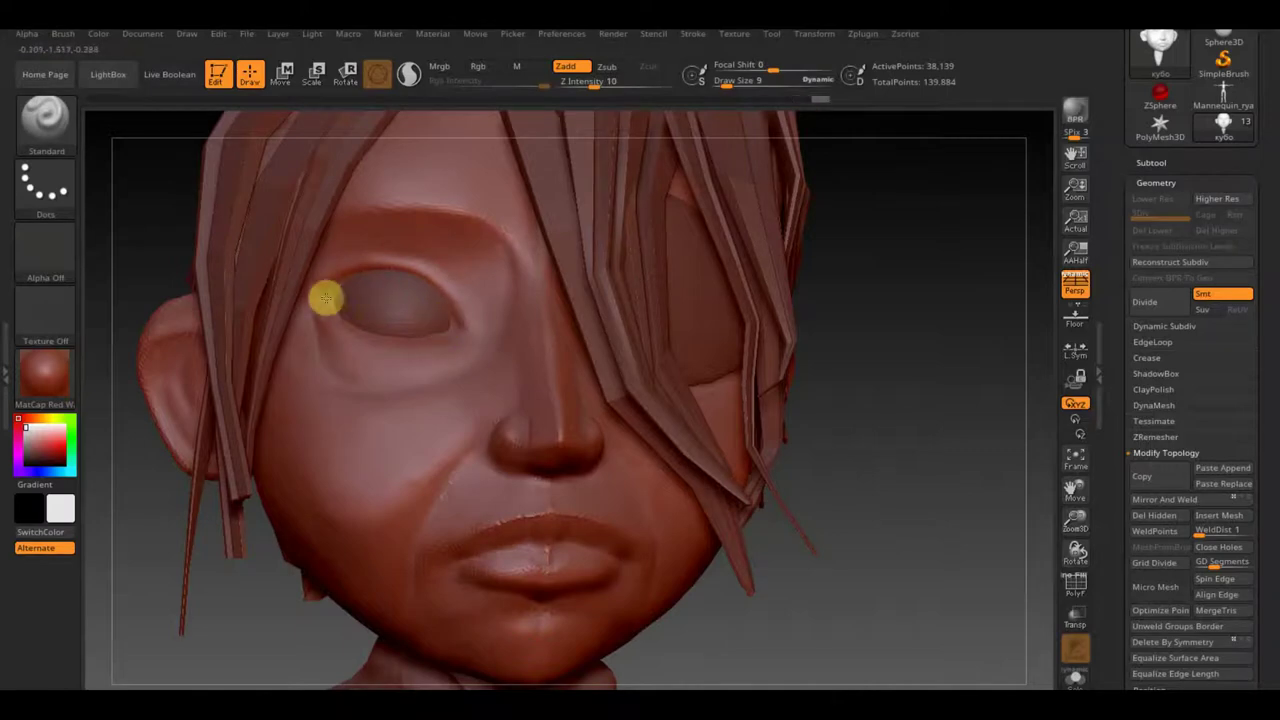
pyautogui.moveTo(352, 305)
pyautogui.mouseDown(button='right')
pyautogui.moveTo(534, 497)
pyautogui.moveTo(709, 563)
pyautogui.moveTo(492, 553)
pyautogui.moveTo(700, 551)
pyautogui.mouseUp(button='right')
# Pick the Move Topological brush at Draw Size 81 and frame the whole character
pyautogui.press('b')
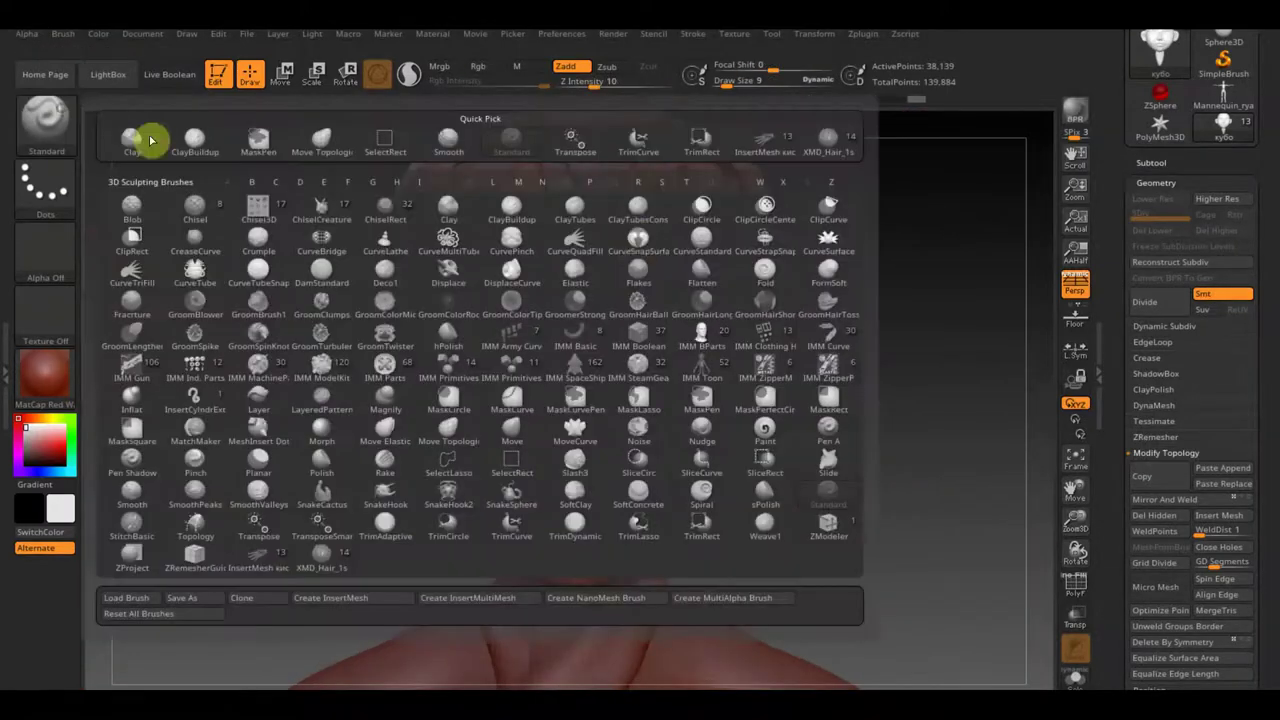
pyautogui.press('m')
pyautogui.press('t')
pyautogui.moveTo(753, 87); pyautogui.dragTo(747, 87)
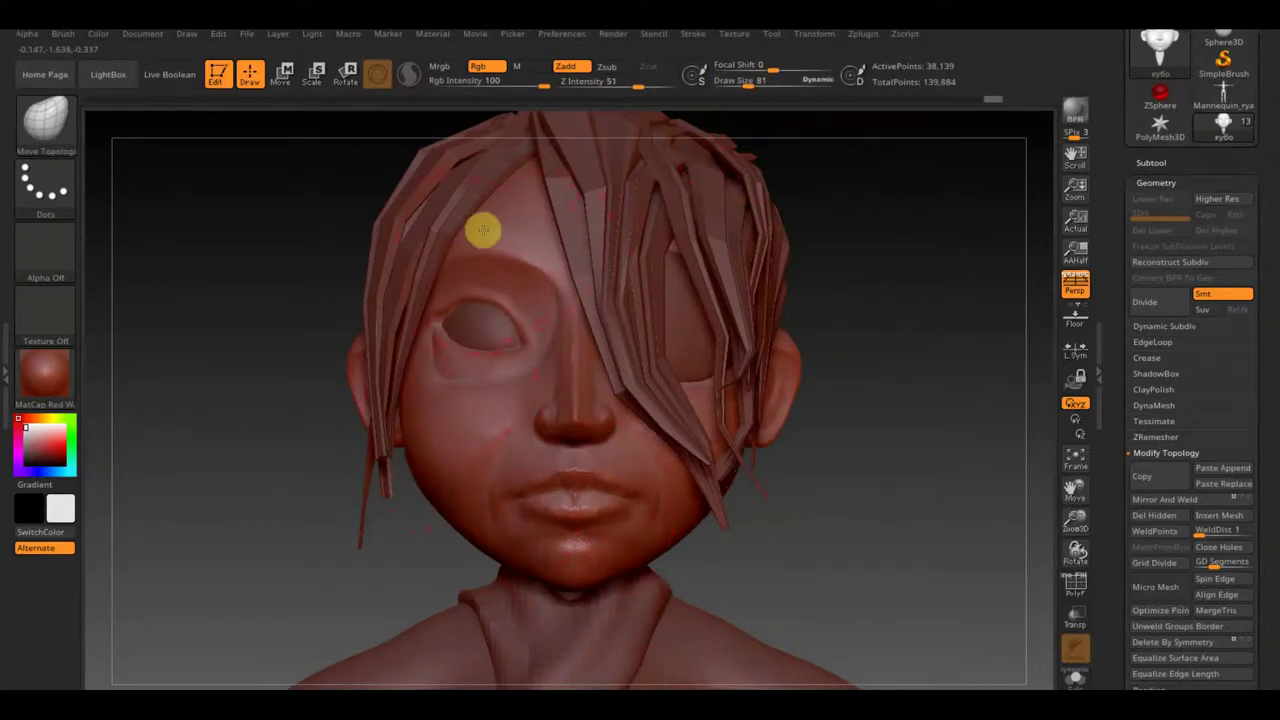
pyautogui.keyDown('ctrl'); pyautogui.moveTo(449, 266); pyautogui.dragTo(540, 314, button='right'); pyautogui.keyUp('ctrl')
pyautogui.keyDown('ctrl'); pyautogui.moveTo(497, 400); pyautogui.dragTo(463, 466, button='right'); pyautogui.keyUp('ctrl')
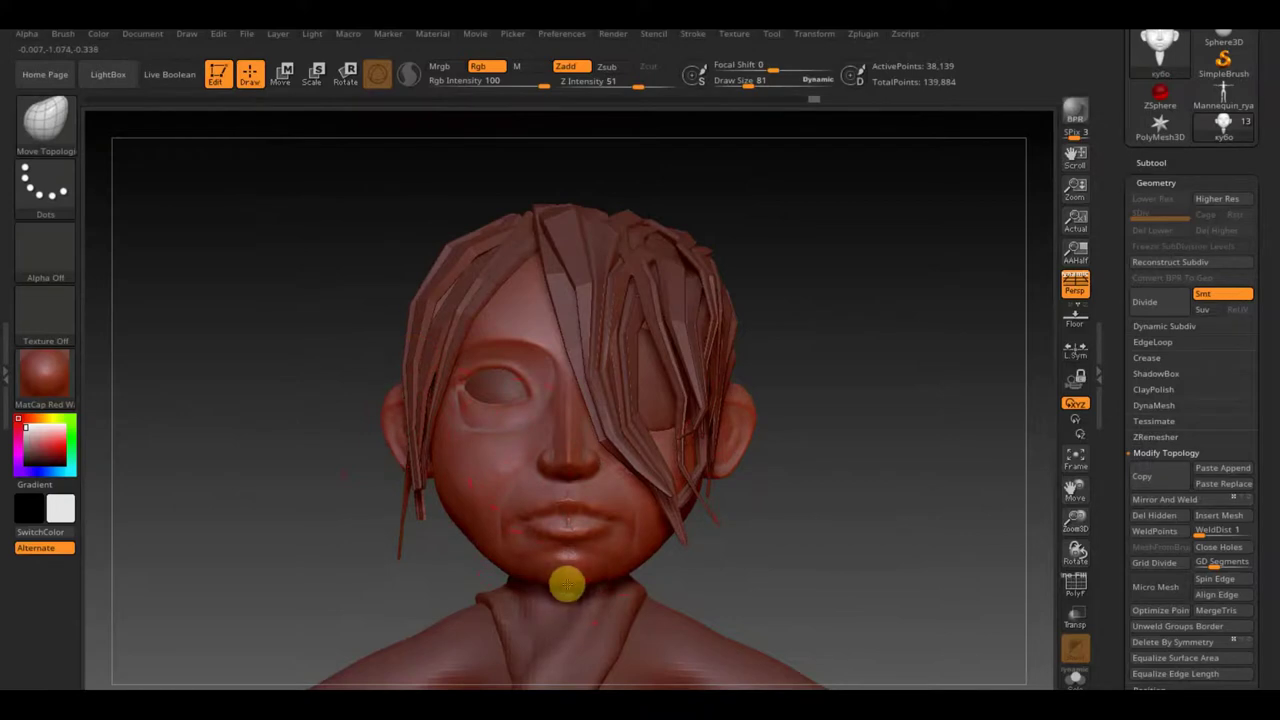
pyautogui.click(1075, 458)
# Pull the chin and jaw line into shape with Move Topological, adjusting Draw Size between 48 and 90
pyautogui.press('b')
pyautogui.press('m')
pyautogui.press('t')
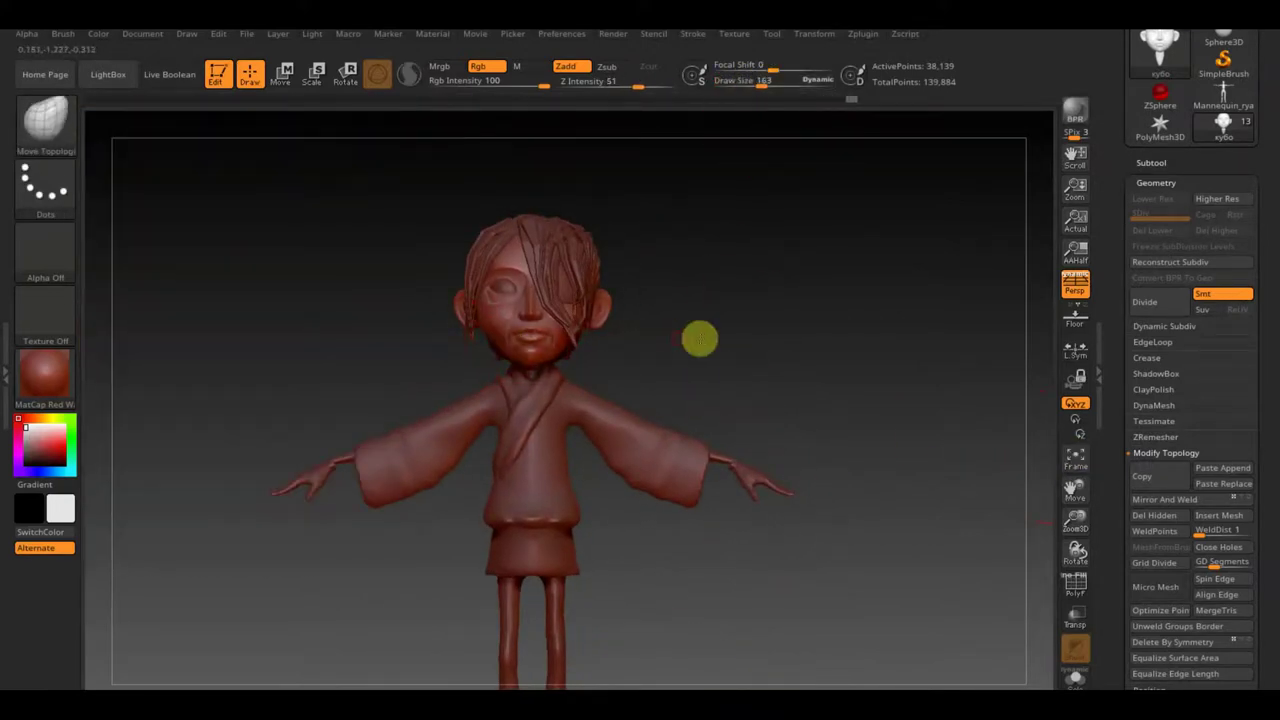
pyautogui.keyDown('ctrl'); pyautogui.moveTo(700, 374); pyautogui.dragTo(794, 277, button='right'); pyautogui.keyUp('ctrl')
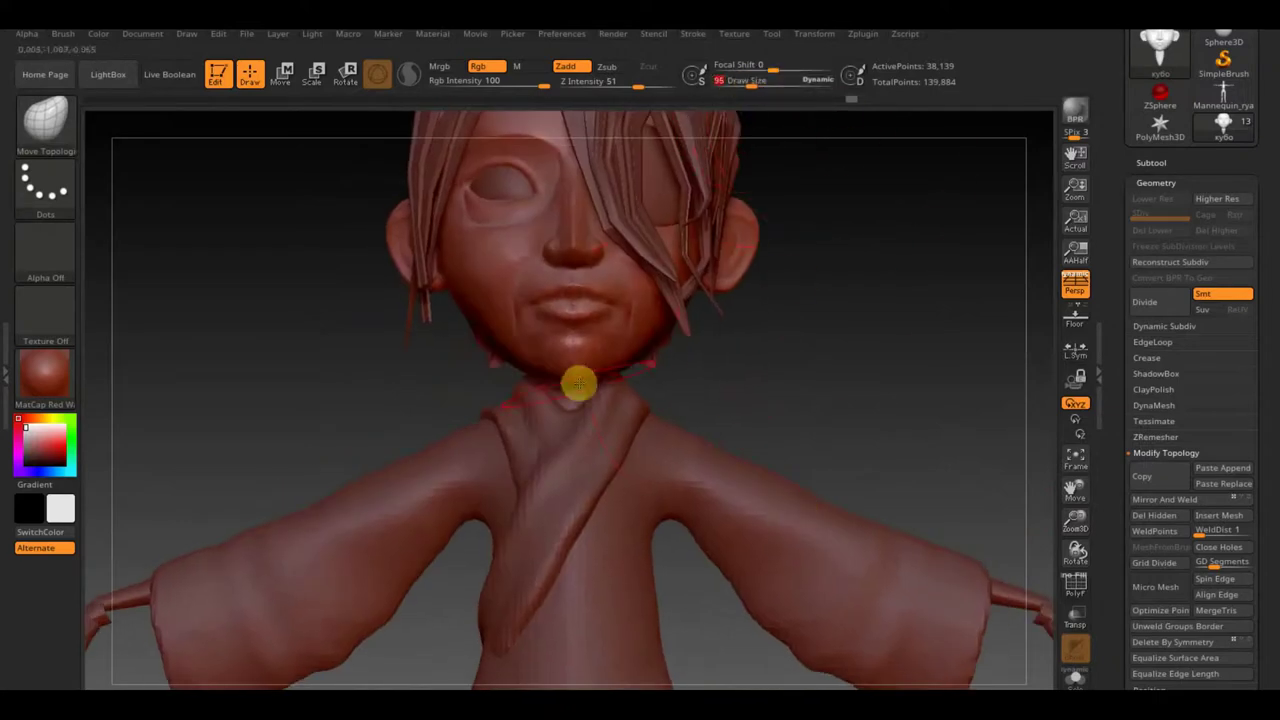
pyautogui.moveTo(529, 365); pyautogui.dragTo(474, 319)
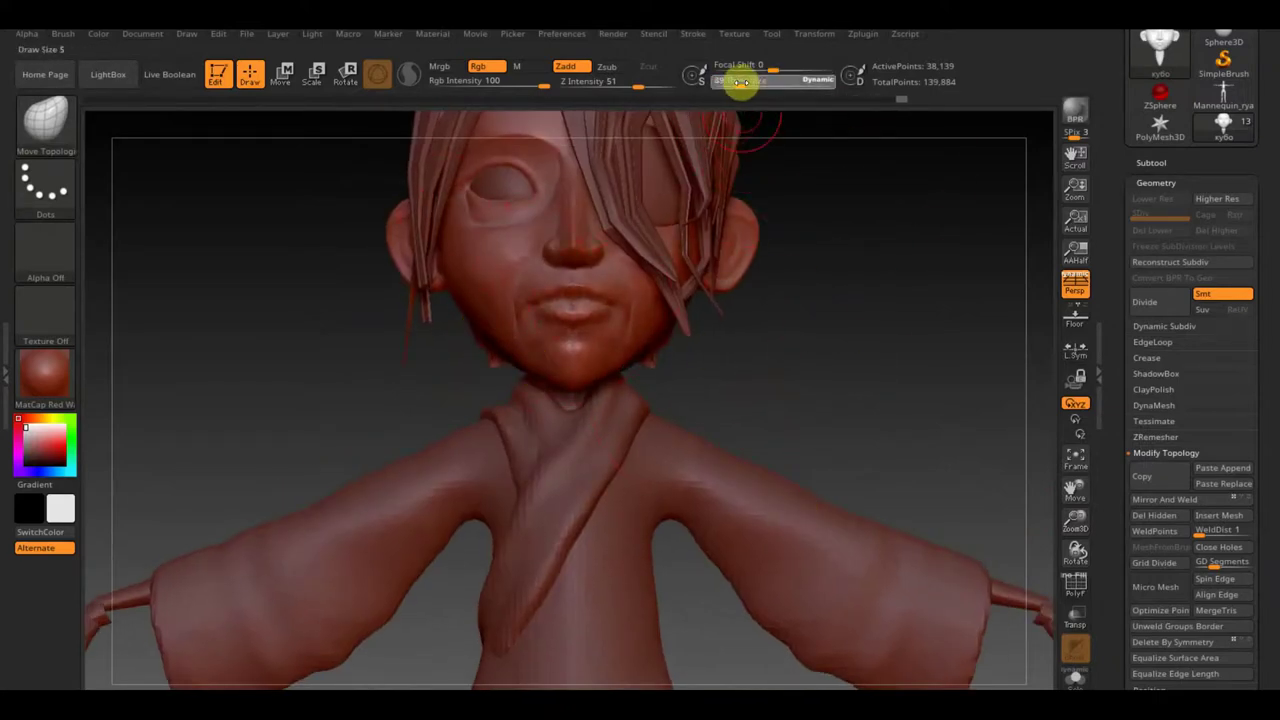
pyautogui.moveTo(750, 86); pyautogui.dragTo(741, 86)
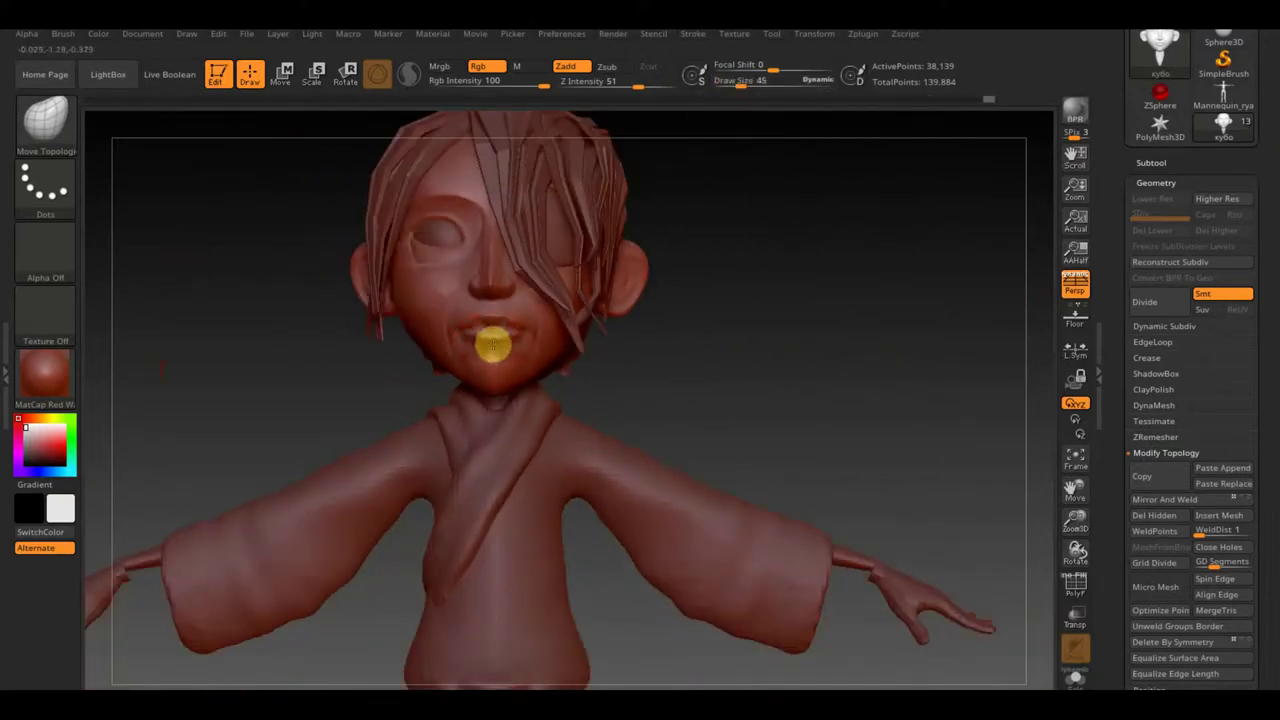
pyautogui.moveTo(757, 323)
pyautogui.mouseDown()
pyautogui.moveTo(811, 334)
pyautogui.moveTo(479, 260)
pyautogui.moveTo(746, 366)
pyautogui.moveTo(762, 431)
pyautogui.moveTo(756, 300)
pyautogui.mouseUp()
pyautogui.moveTo(741, 80); pyautogui.dragTo(750, 80)
pyautogui.moveTo(497, 265)
pyautogui.mouseDown()
pyautogui.moveTo(700, 320)
pyautogui.moveTo(703, 371)
pyautogui.mouseUp()
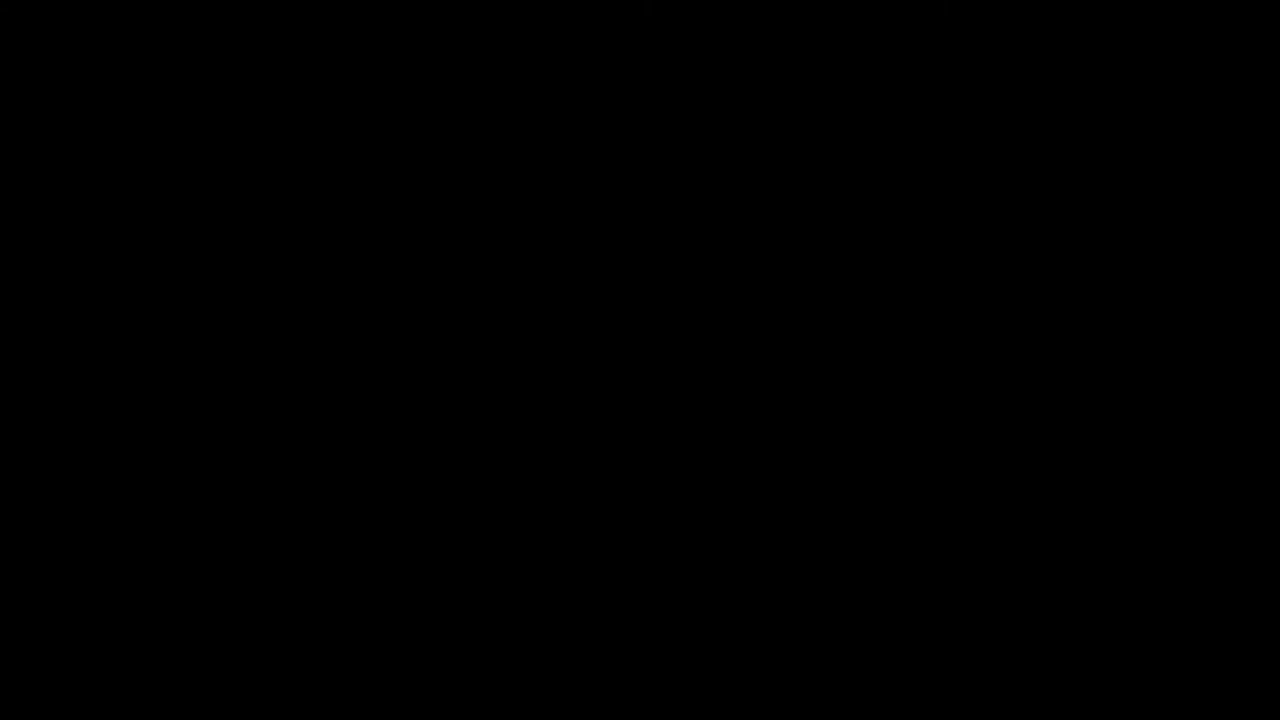